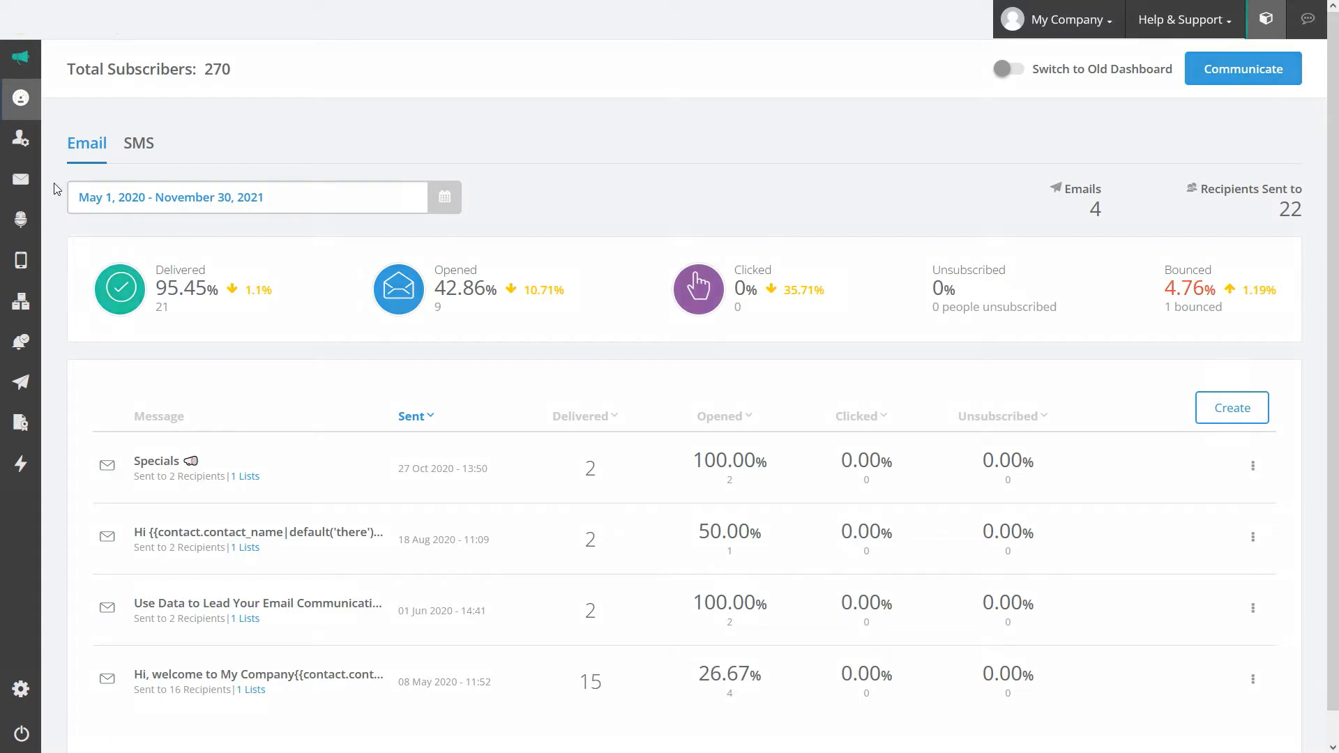
# Step: Start a new email with Create Email from the sidebar's Email menu
pyautogui.moveTo(25, 189)
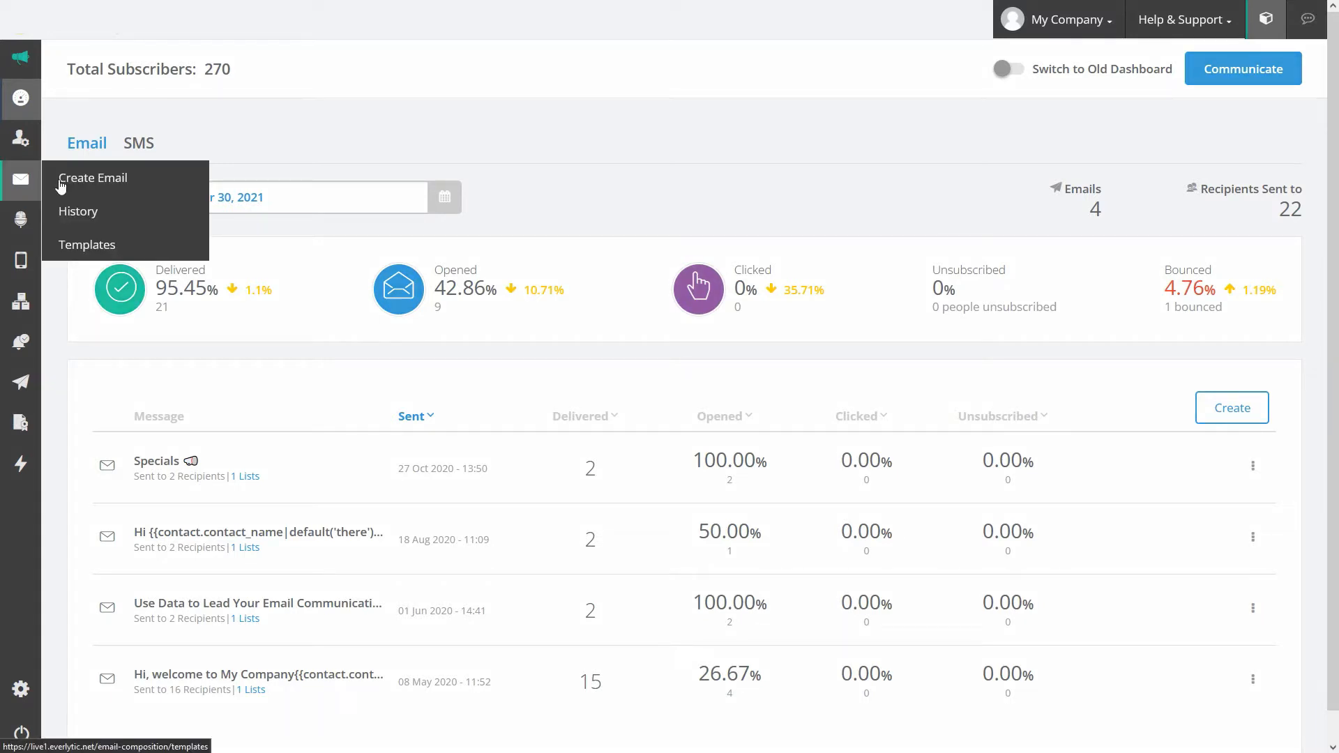
pyautogui.click(88, 181)
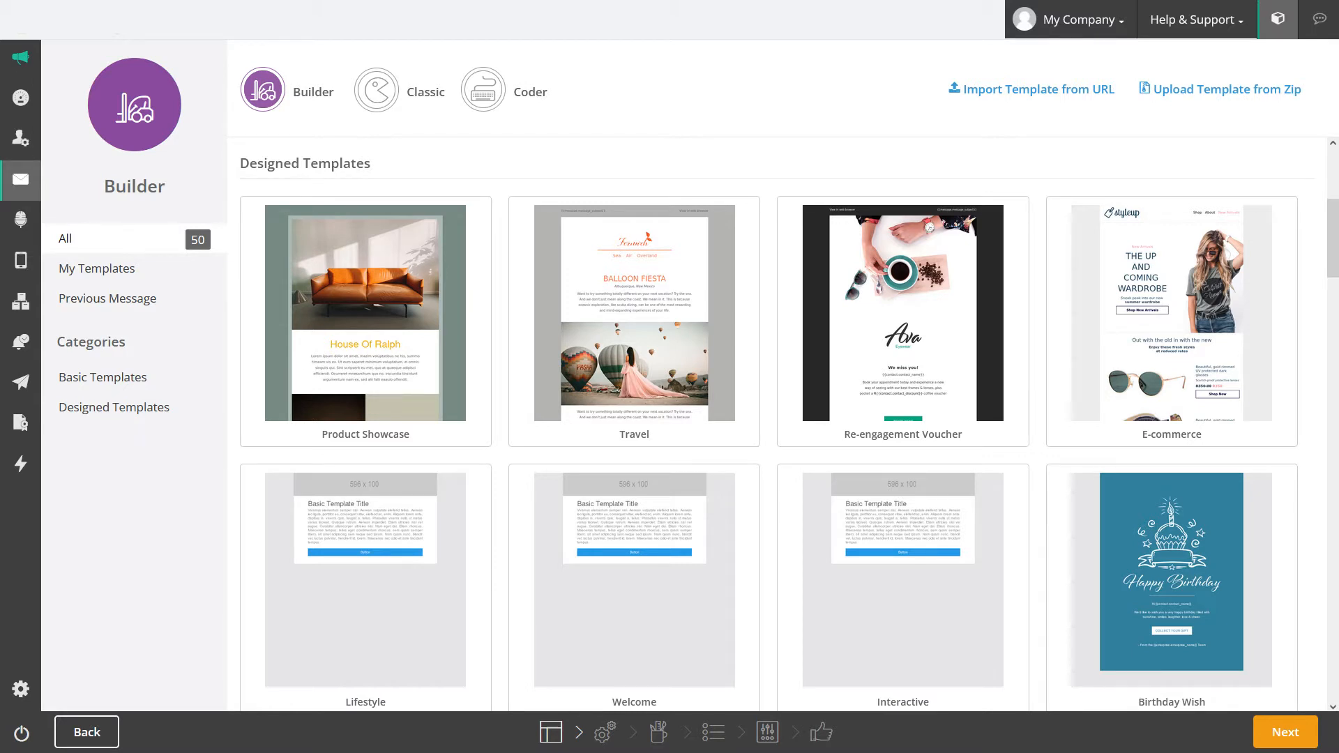
# Step: Compare the Basic and Designed template lists, then use the Basic 1 Column template
pyautogui.click(123, 377)
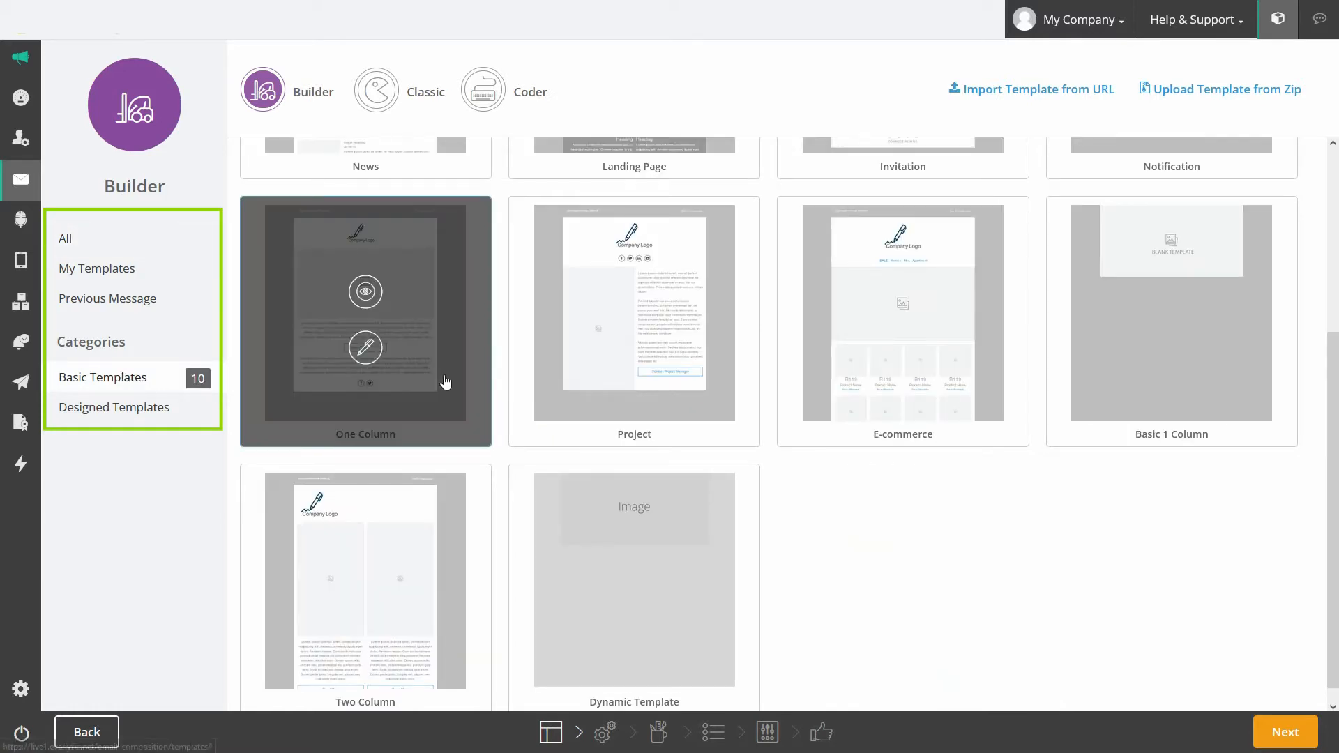
pyautogui.scroll(4, 442, 379)
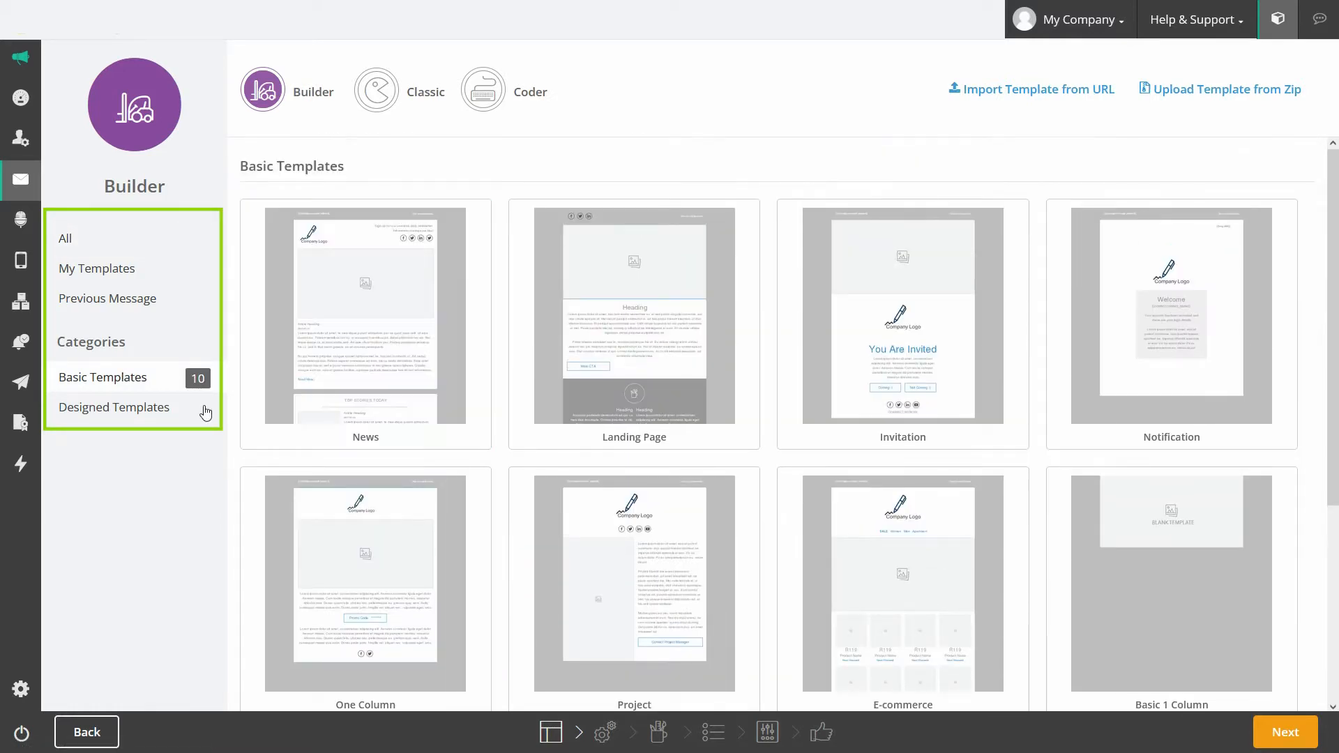
pyautogui.click(139, 408)
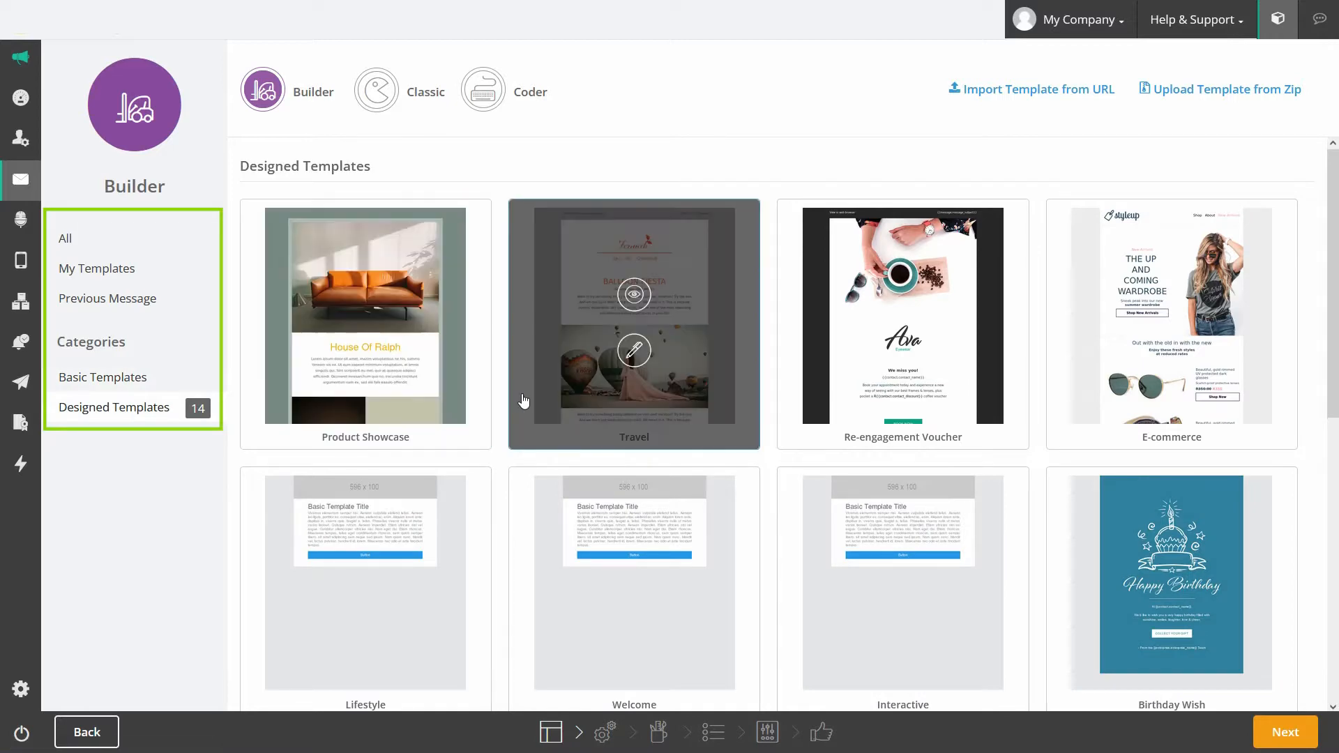
pyautogui.scroll(-3, 524, 400)
pyautogui.scroll(-4, 523, 400)
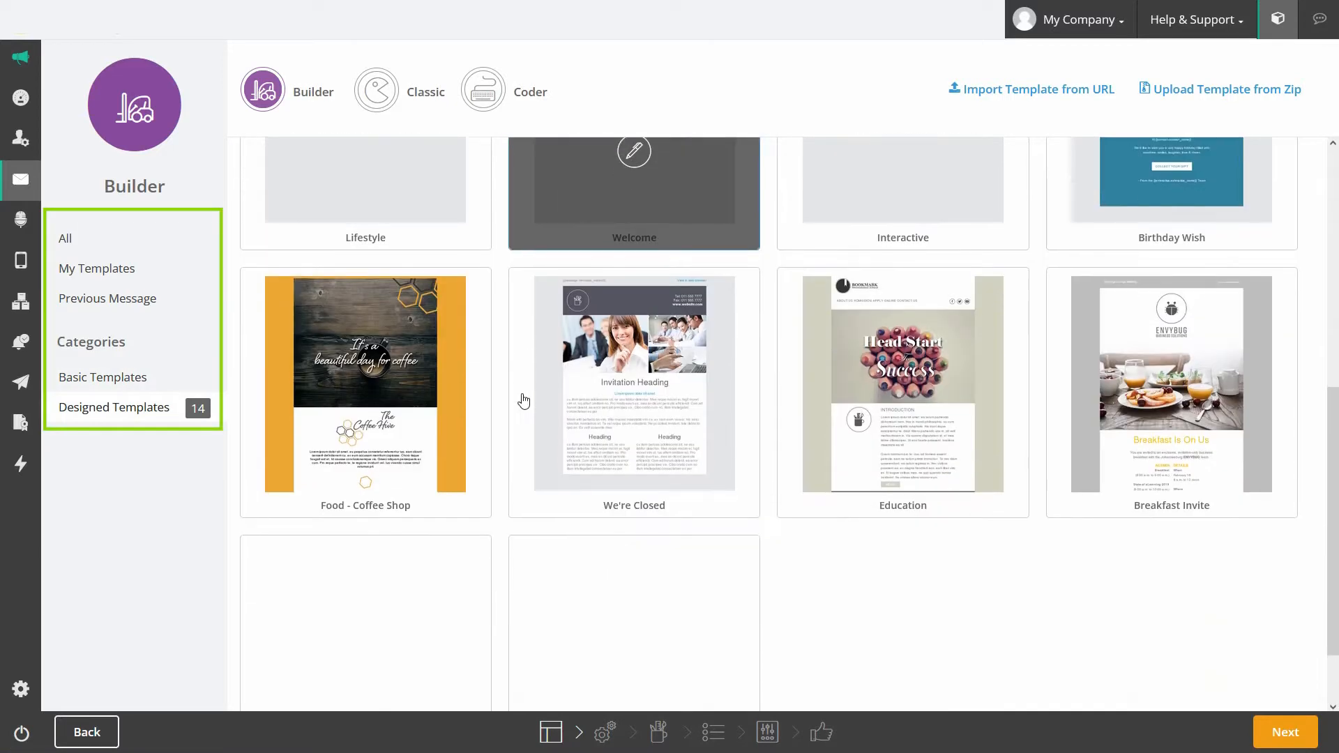
pyautogui.scroll(7, 523, 400)
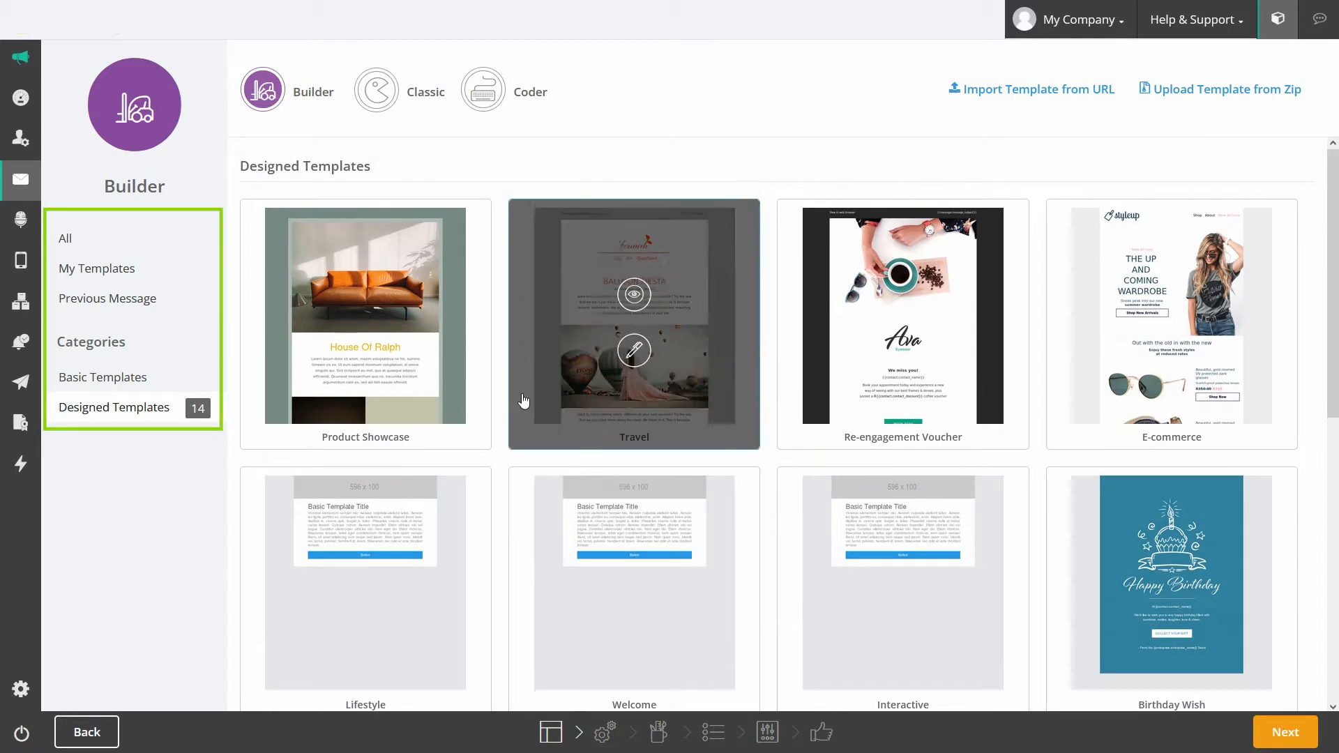
pyautogui.click(126, 383)
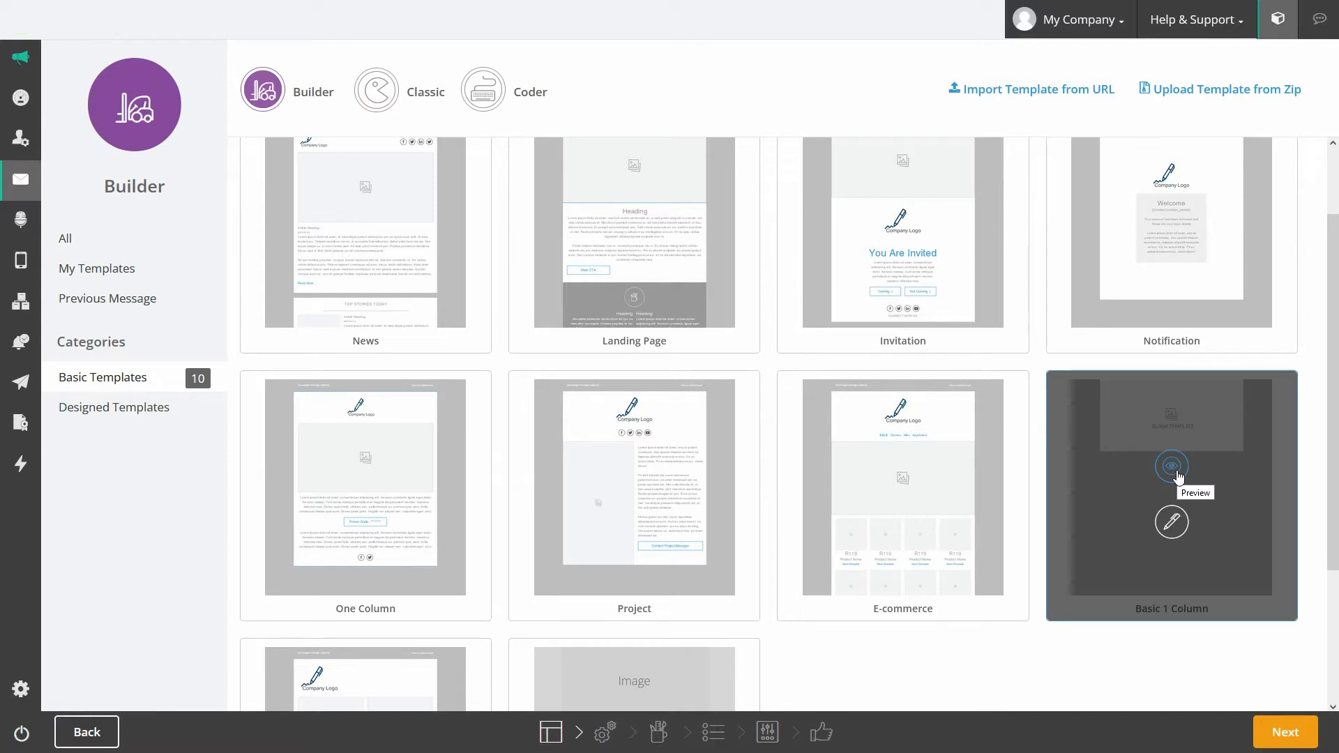
pyautogui.click(1178, 528)
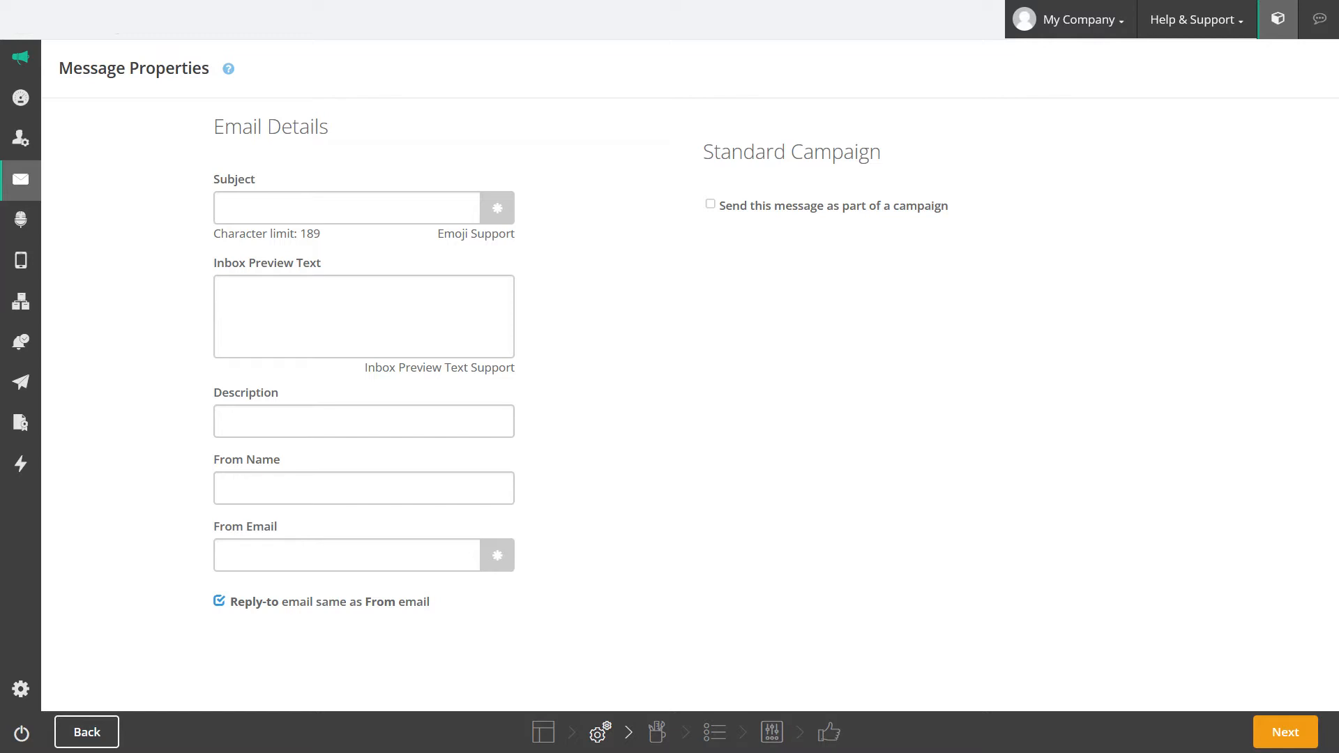
# Step: Enter subject 'Welcome to Our Company', preview text 'Thanks for subscribing to our newsletter', description 'Welcome Email'
pyautogui.click(328, 207)
pyautogui.write('Welcome to Our Company')
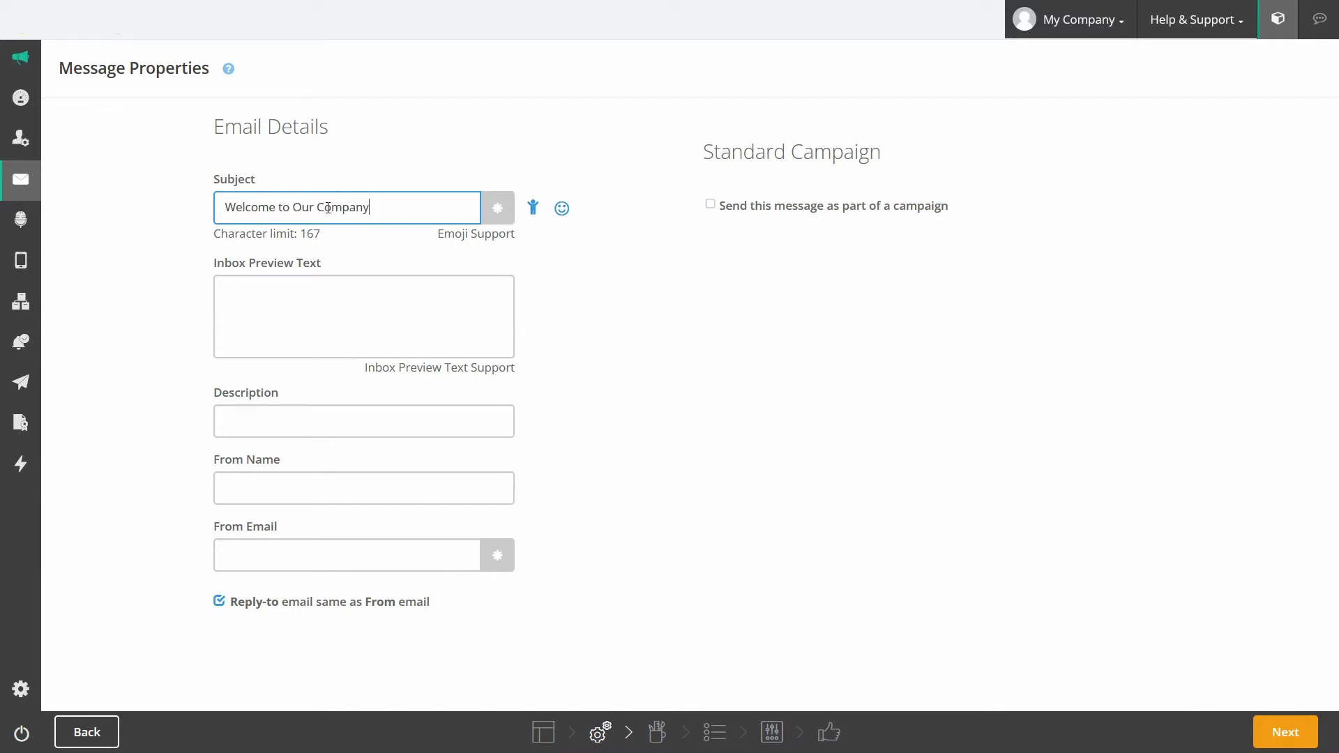
pyautogui.click(328, 290)
pyautogui.write('Than')
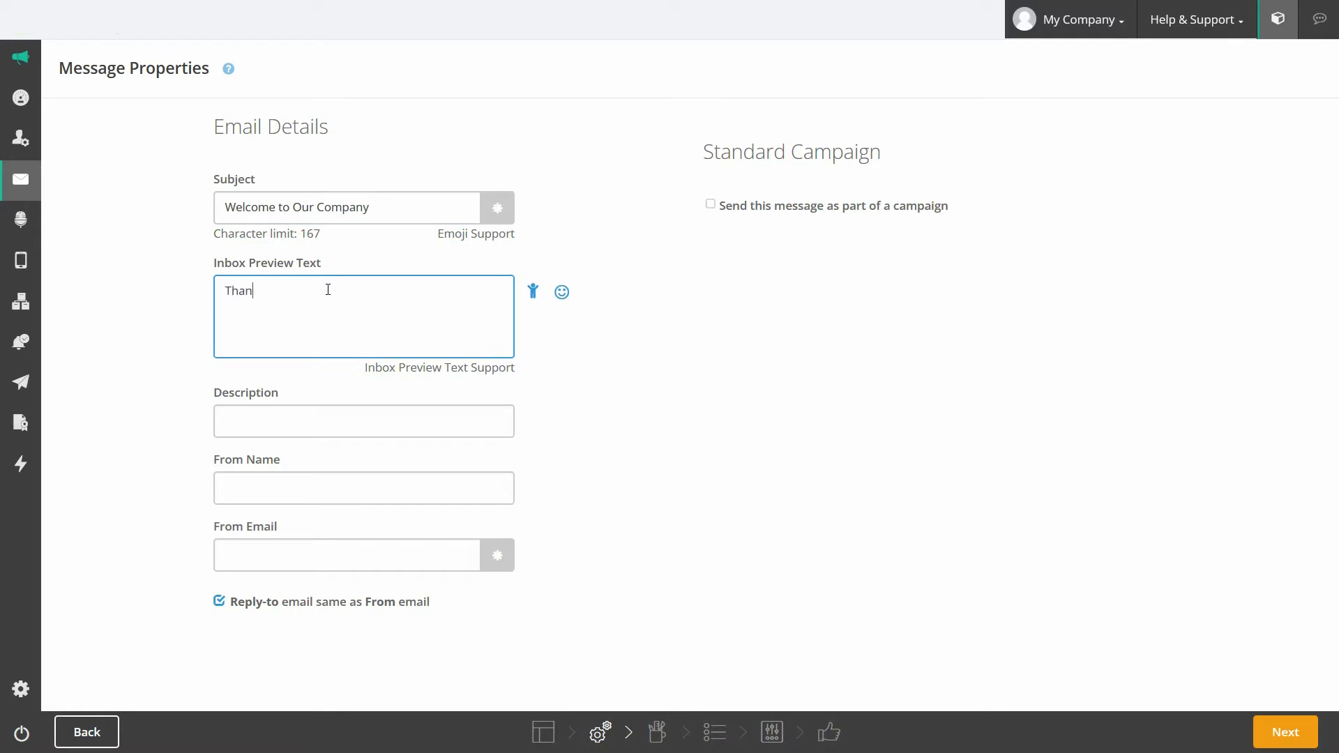
pyautogui.write('ks for subscribing to our newsletter')
pyautogui.click(300, 418)
pyautogui.write('We')
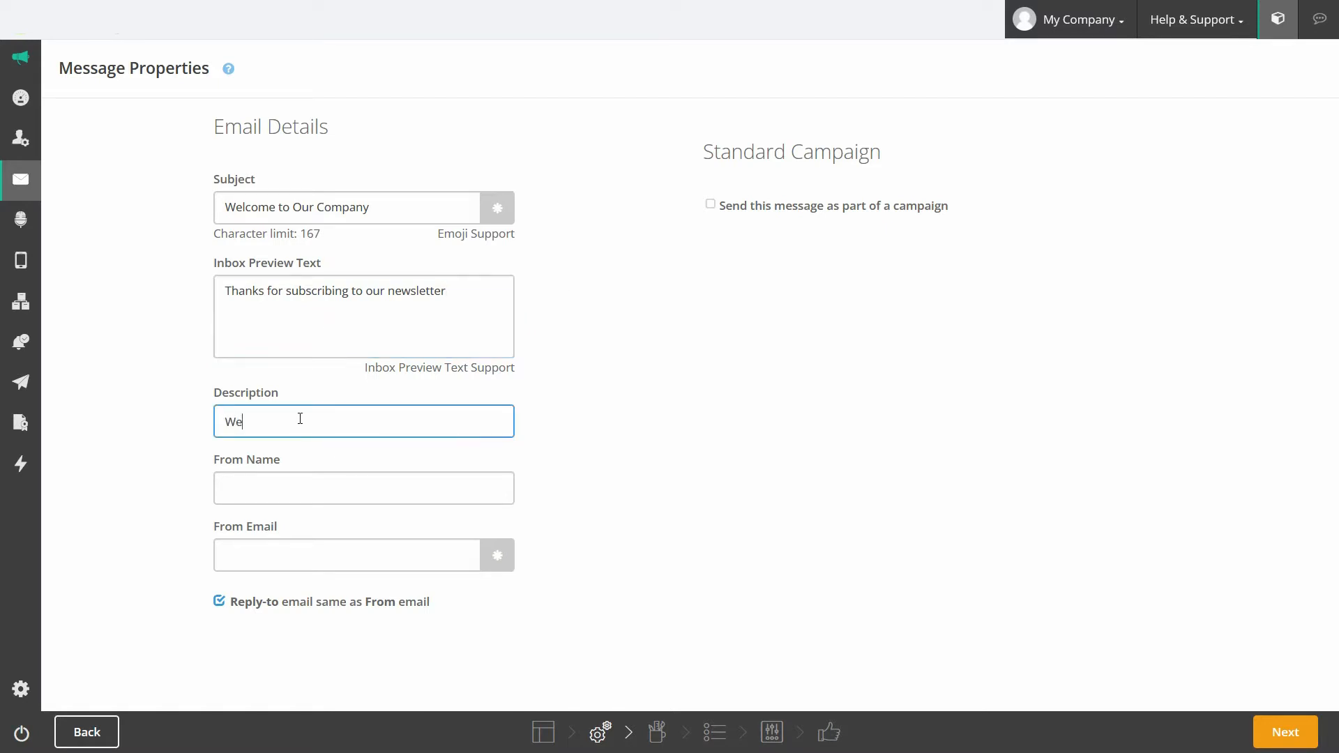
pyautogui.write('lcome Email')
# Step: Fill in the sender's name and email, and set a separate reply email address
pyautogui.click(286, 486)
pyautogui.write('Jane')
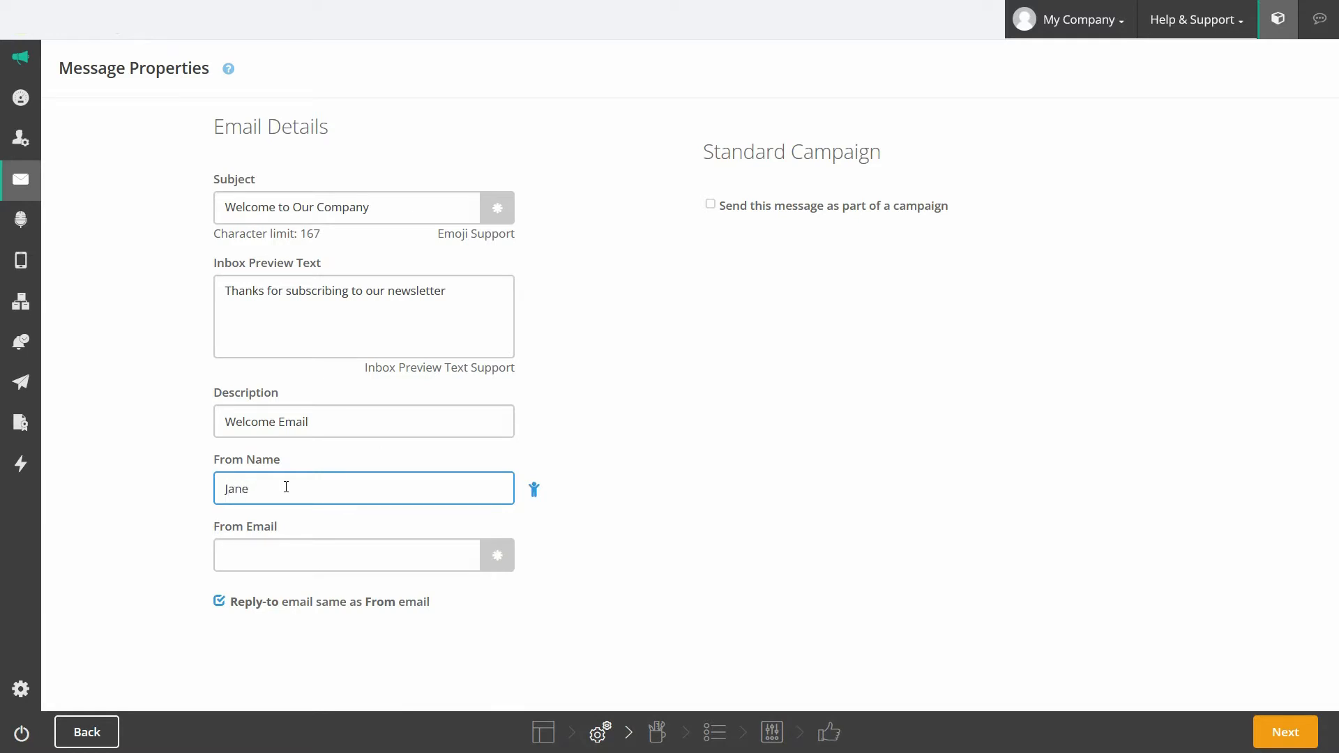
pyautogui.click(286, 552)
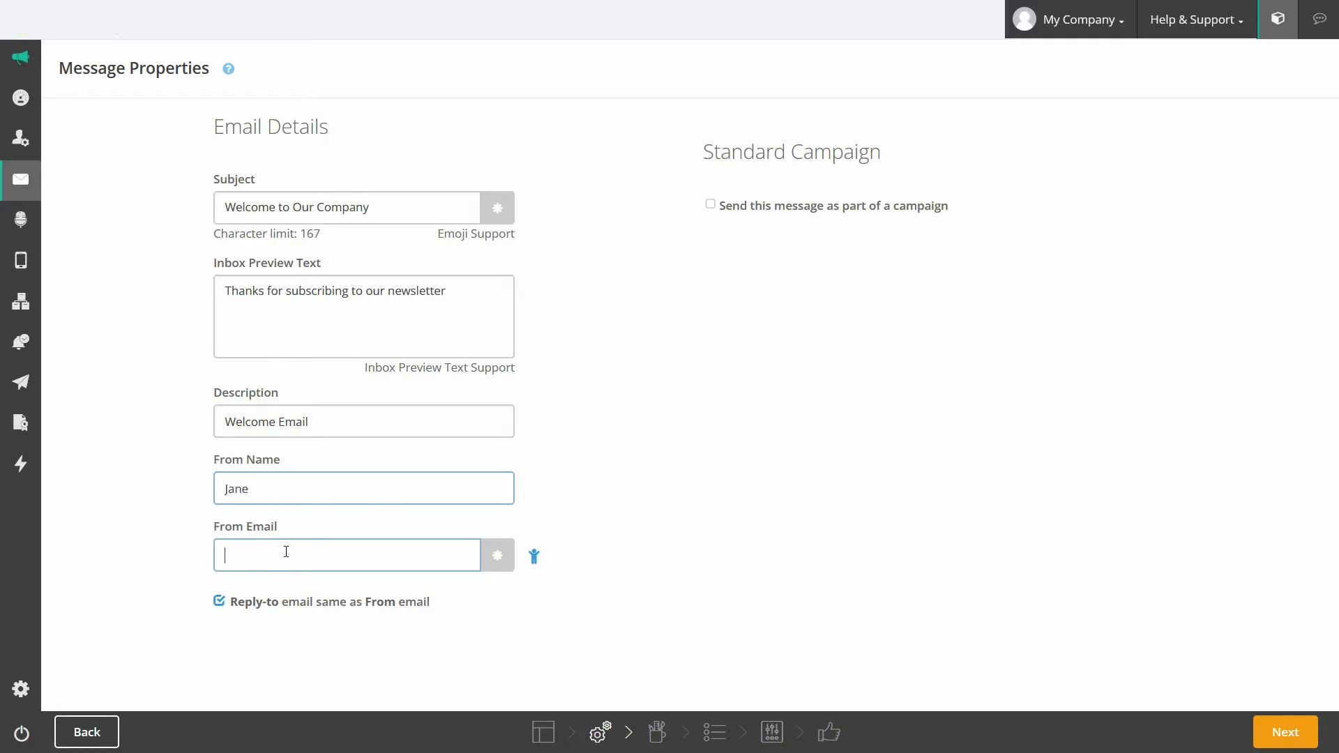
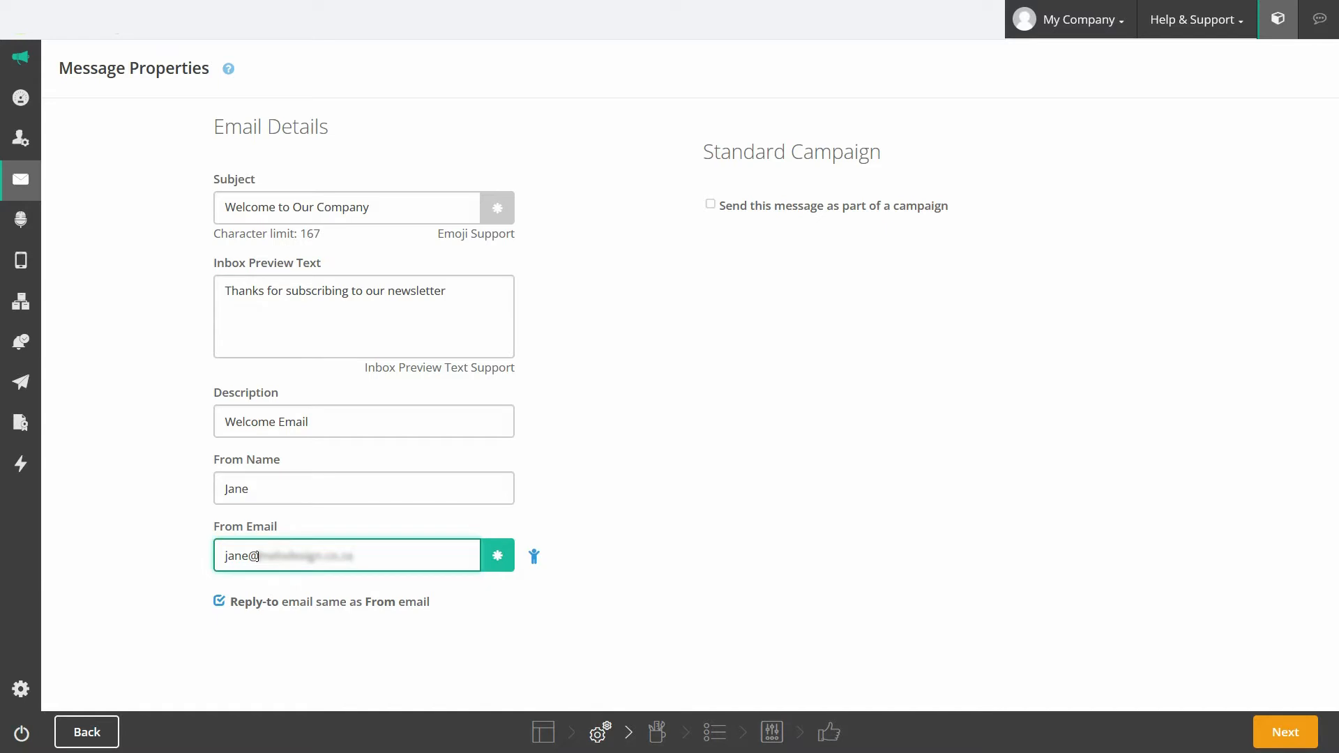
pyautogui.click(220, 602)
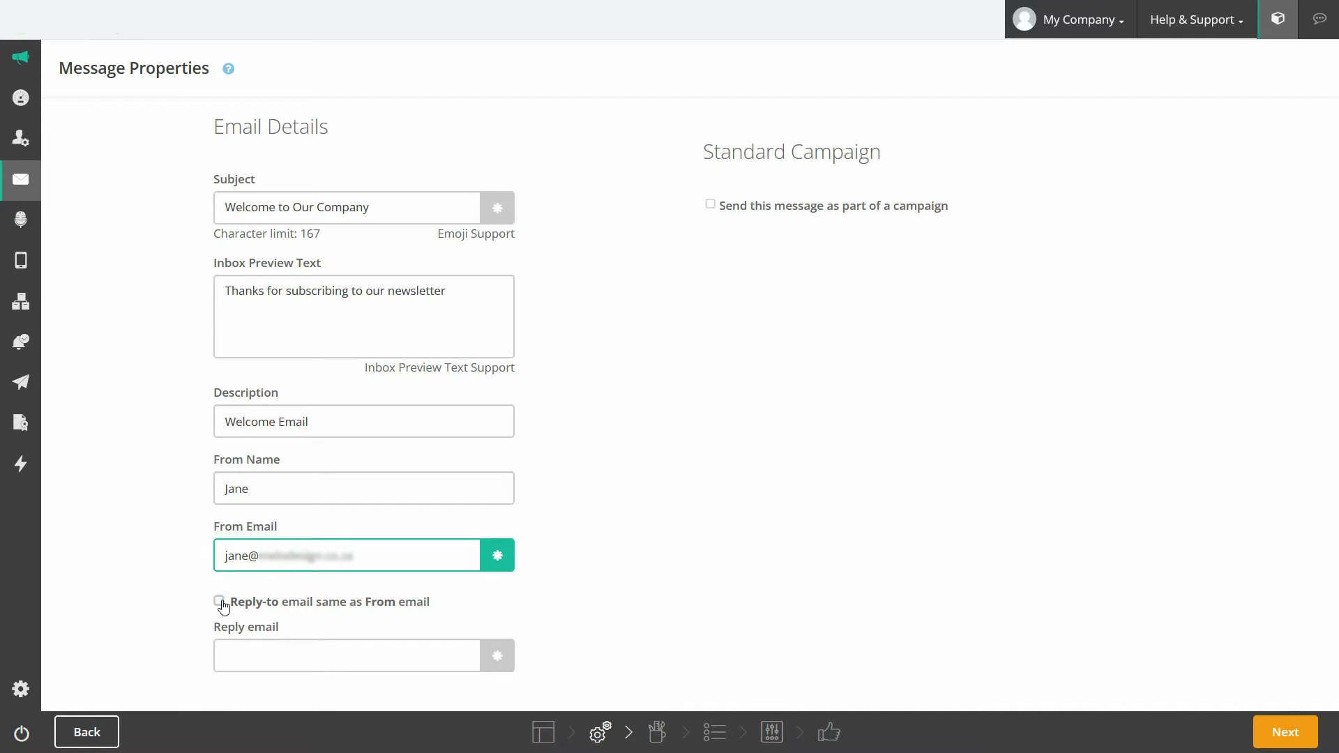
pyautogui.click(252, 661)
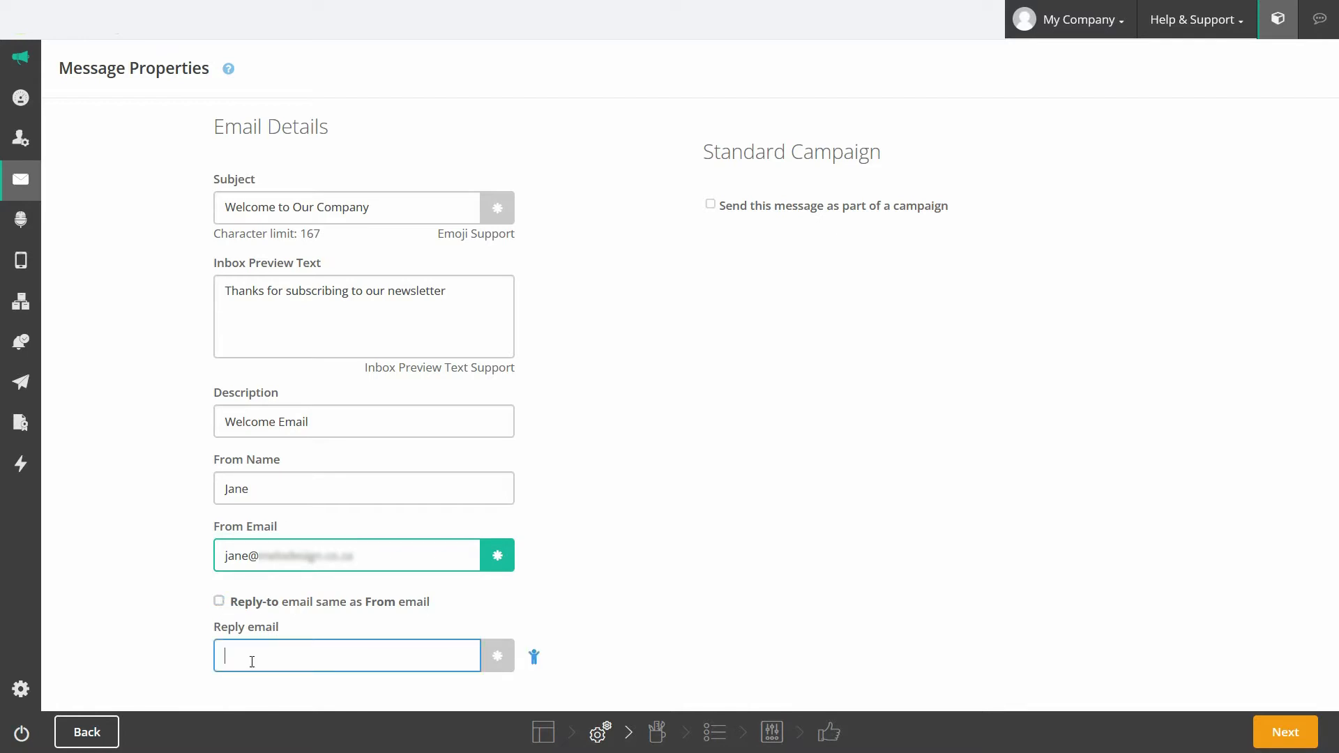
pyautogui.click(398, 205)
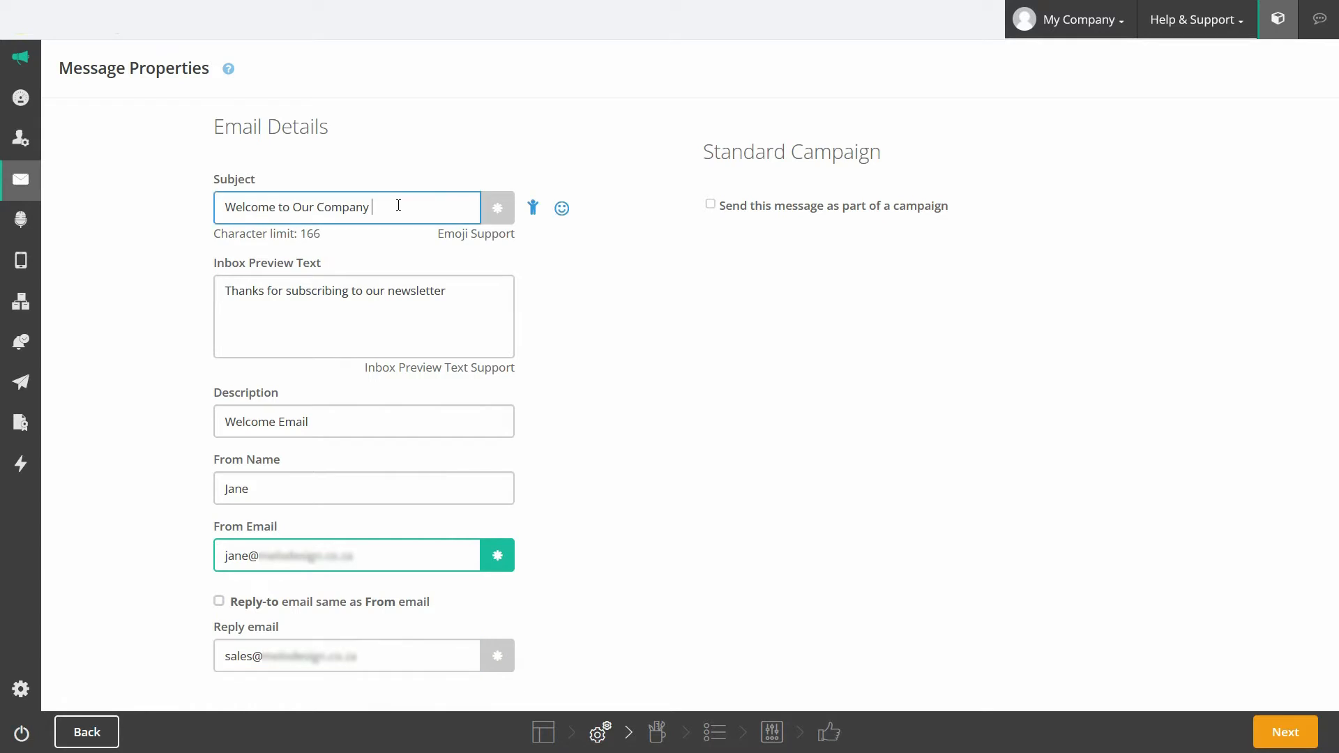
# Step: Try a smirking emoji in the subject, remove it, and replace the trailing space with a comma
pyautogui.click(562, 208)
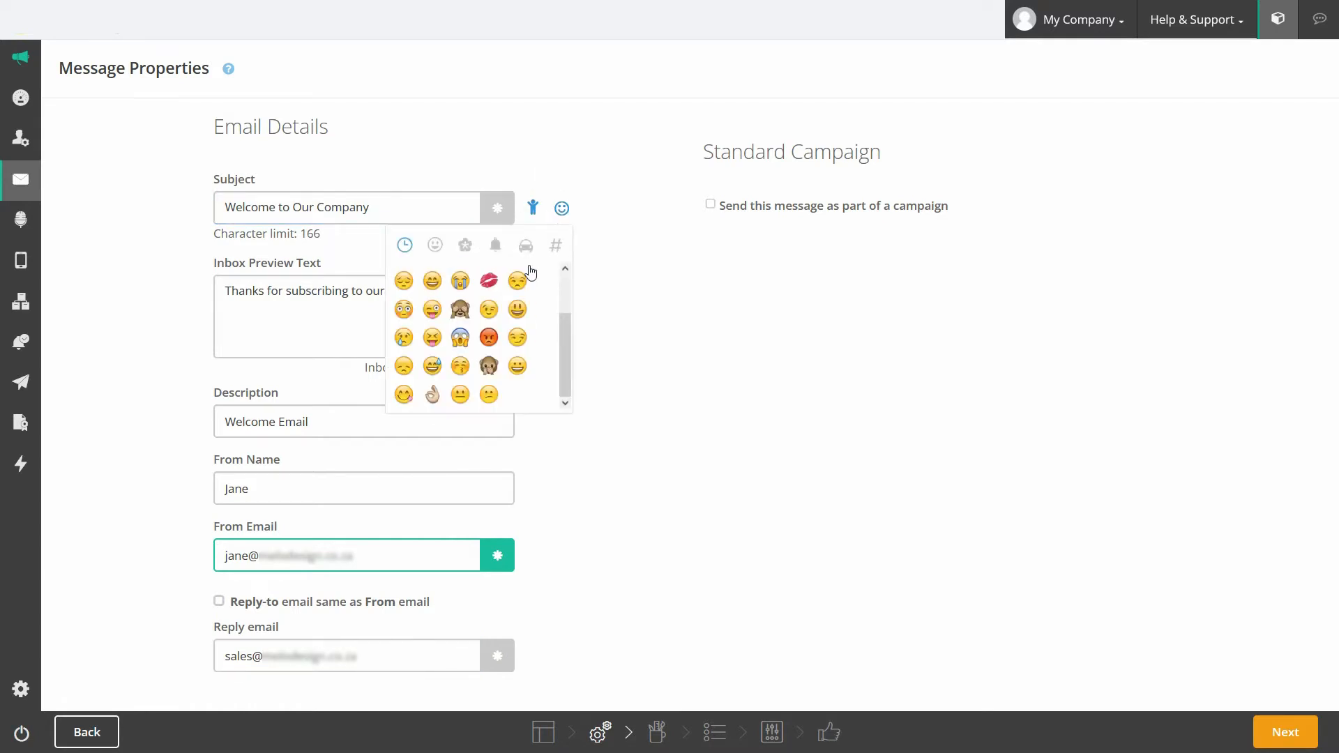
pyautogui.click(516, 338)
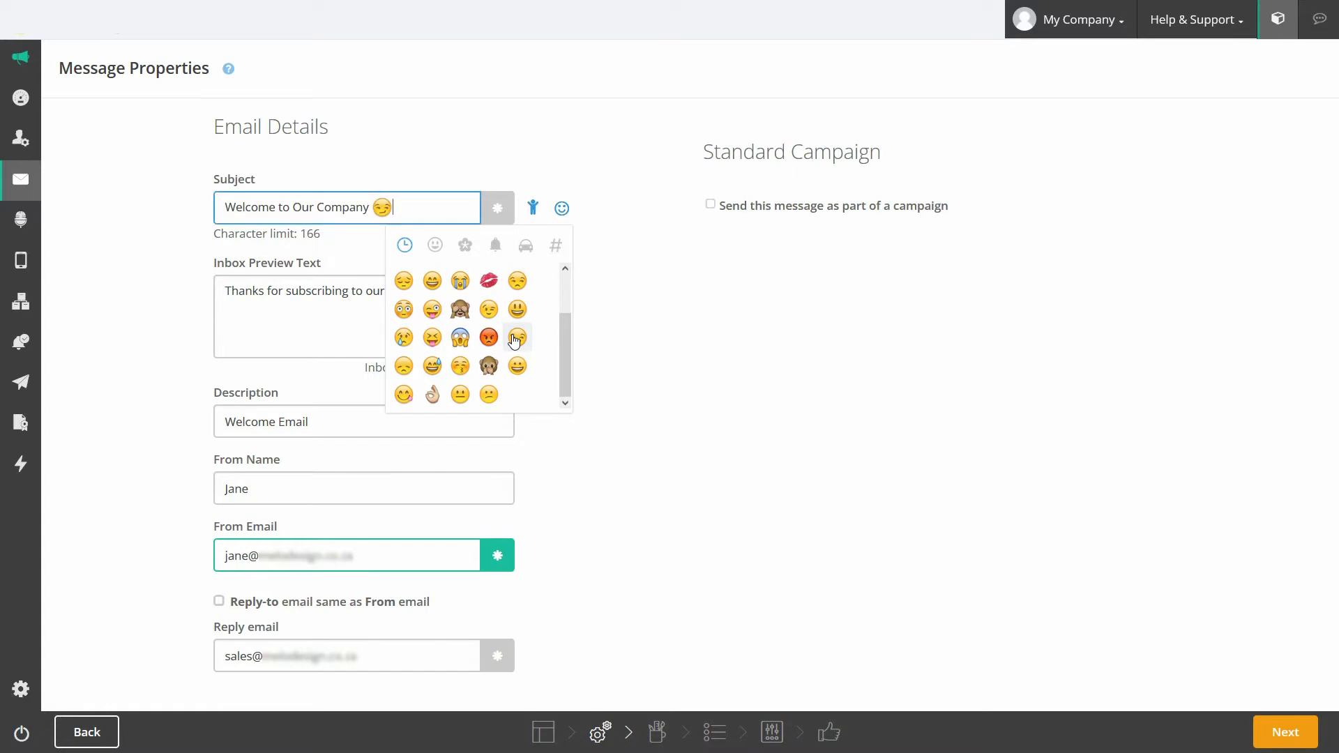
pyautogui.press('BackSpace')
pyautogui.click(593, 293)
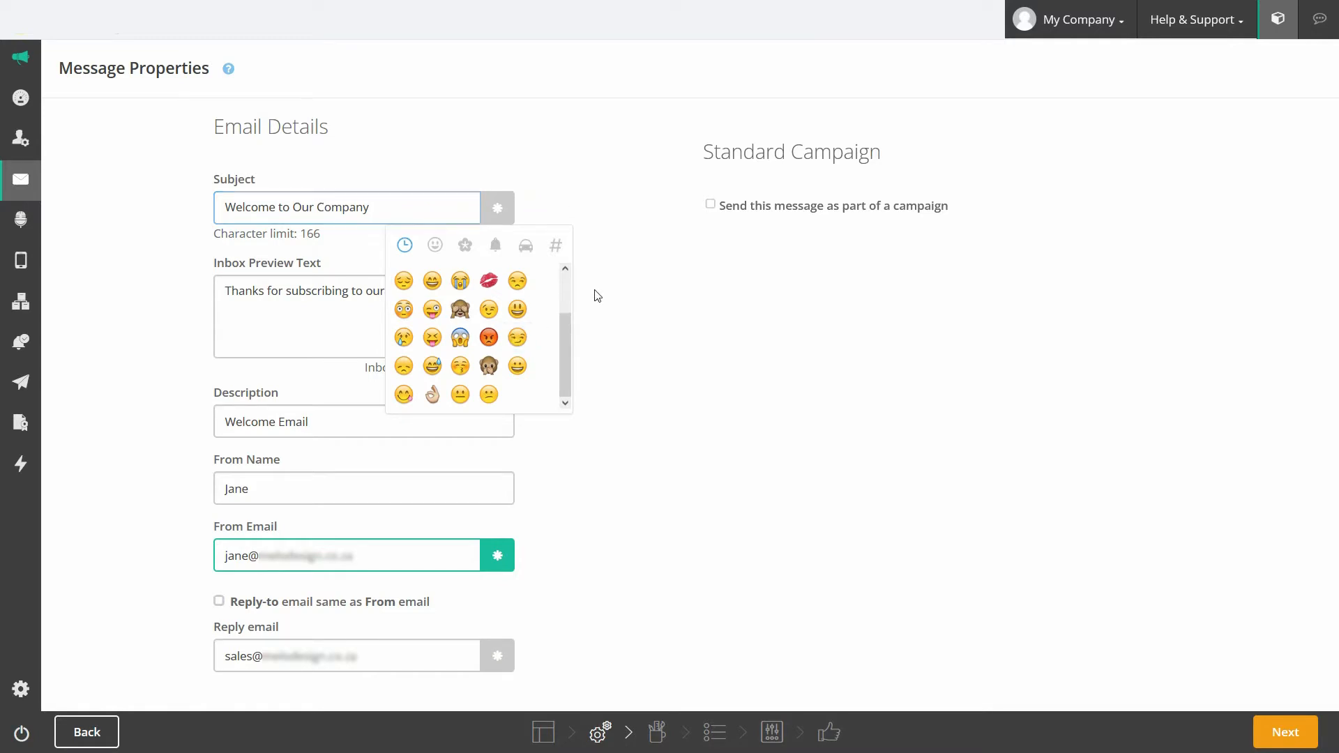
pyautogui.click(401, 211)
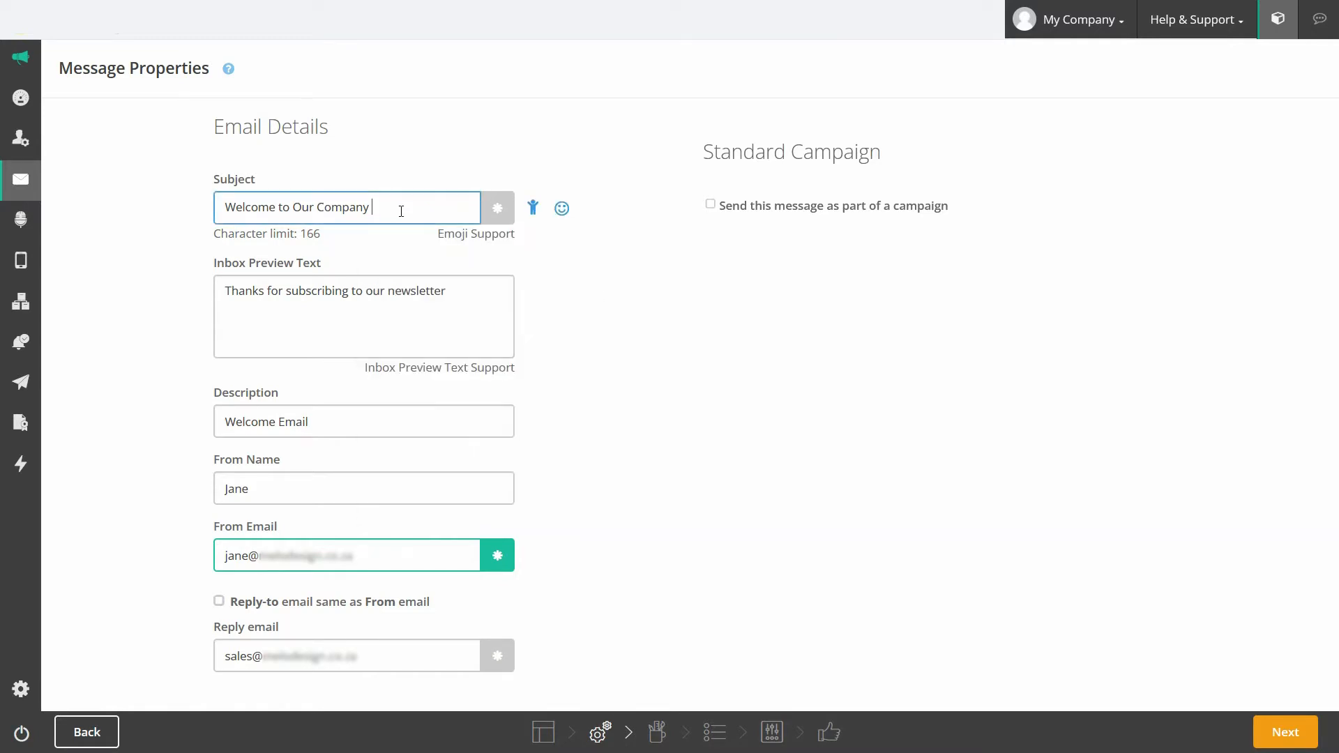
pyautogui.press('BackSpace')
pyautogui.write(',')
pyautogui.click(532, 209)
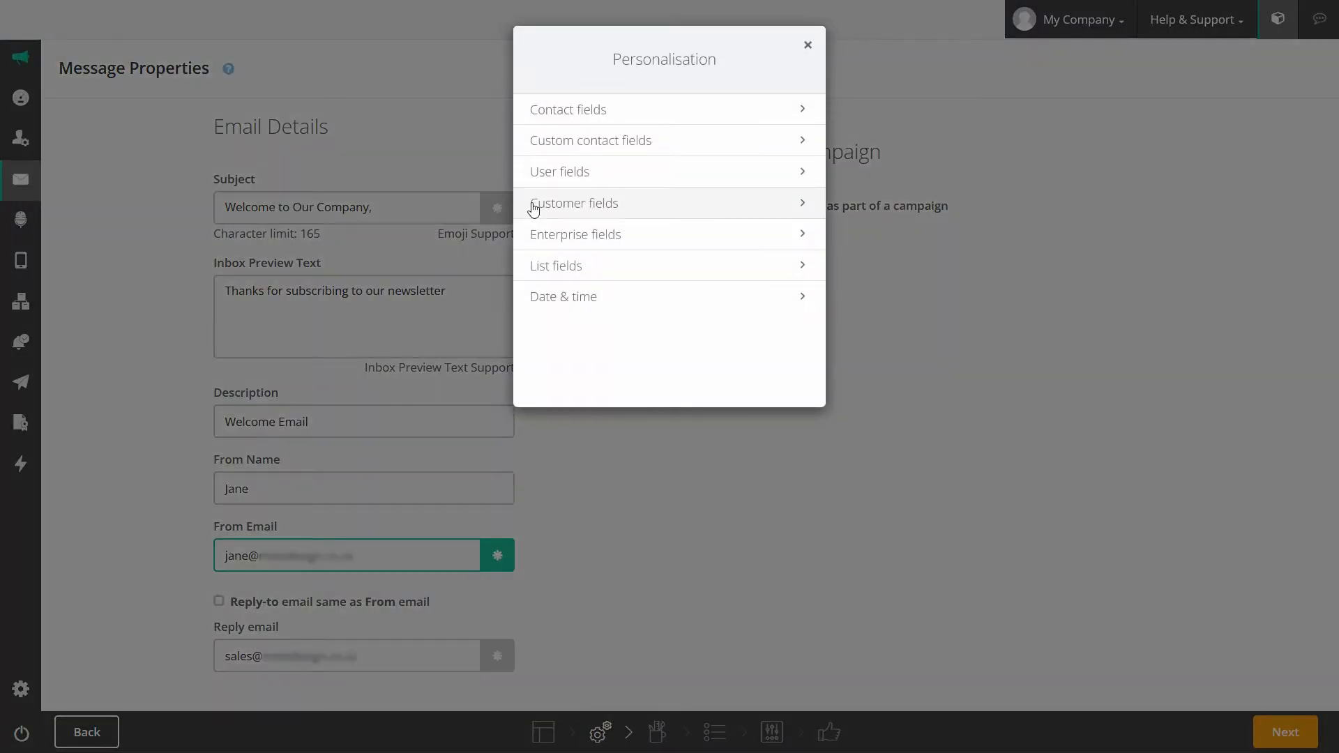
# Step: Insert the contact First name tag into the subject with fallback 'Valued Client'
pyautogui.click(571, 118)
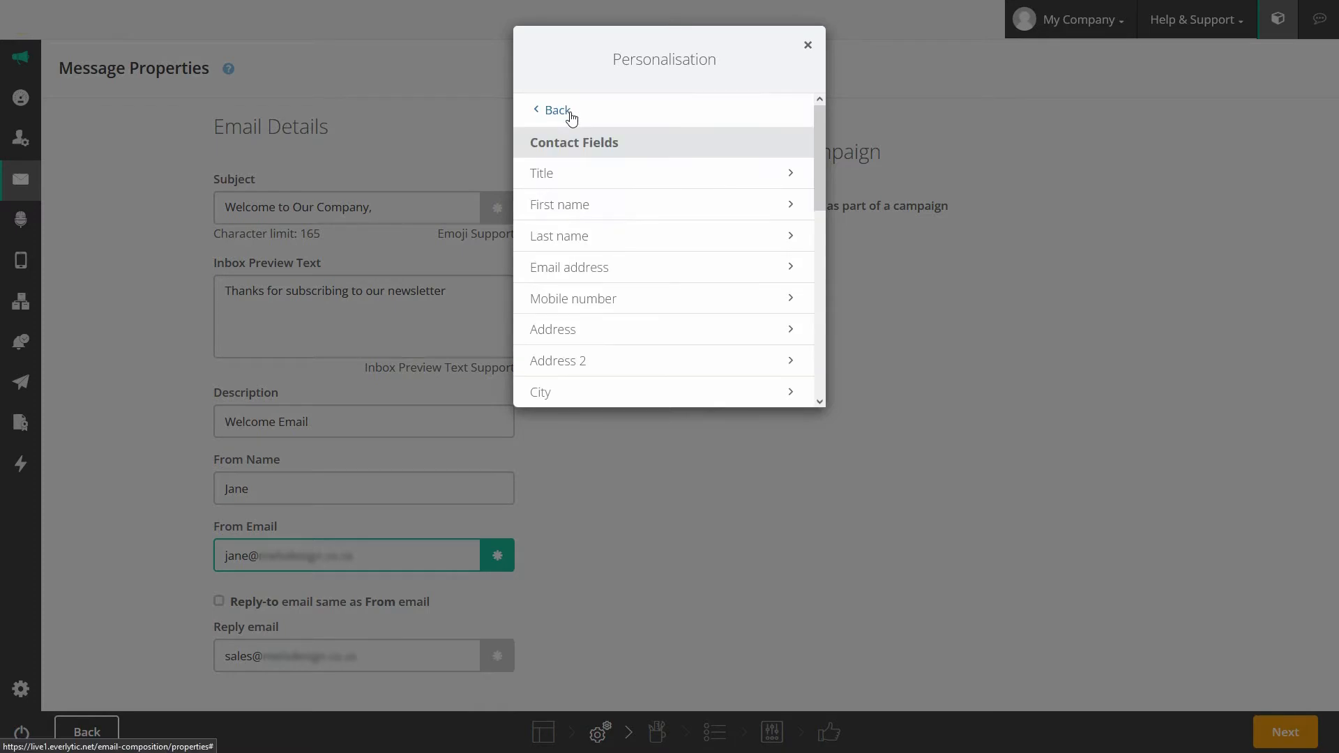
pyautogui.click(571, 206)
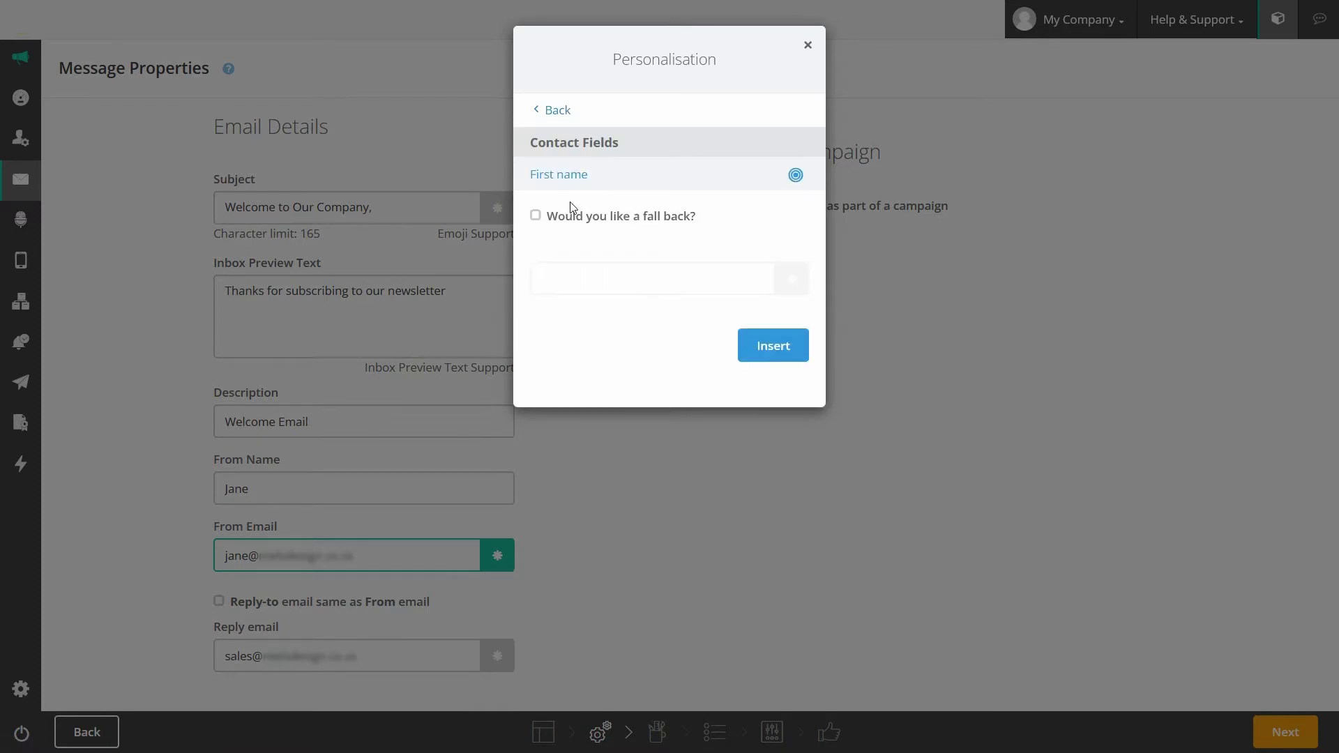
pyautogui.click(535, 217)
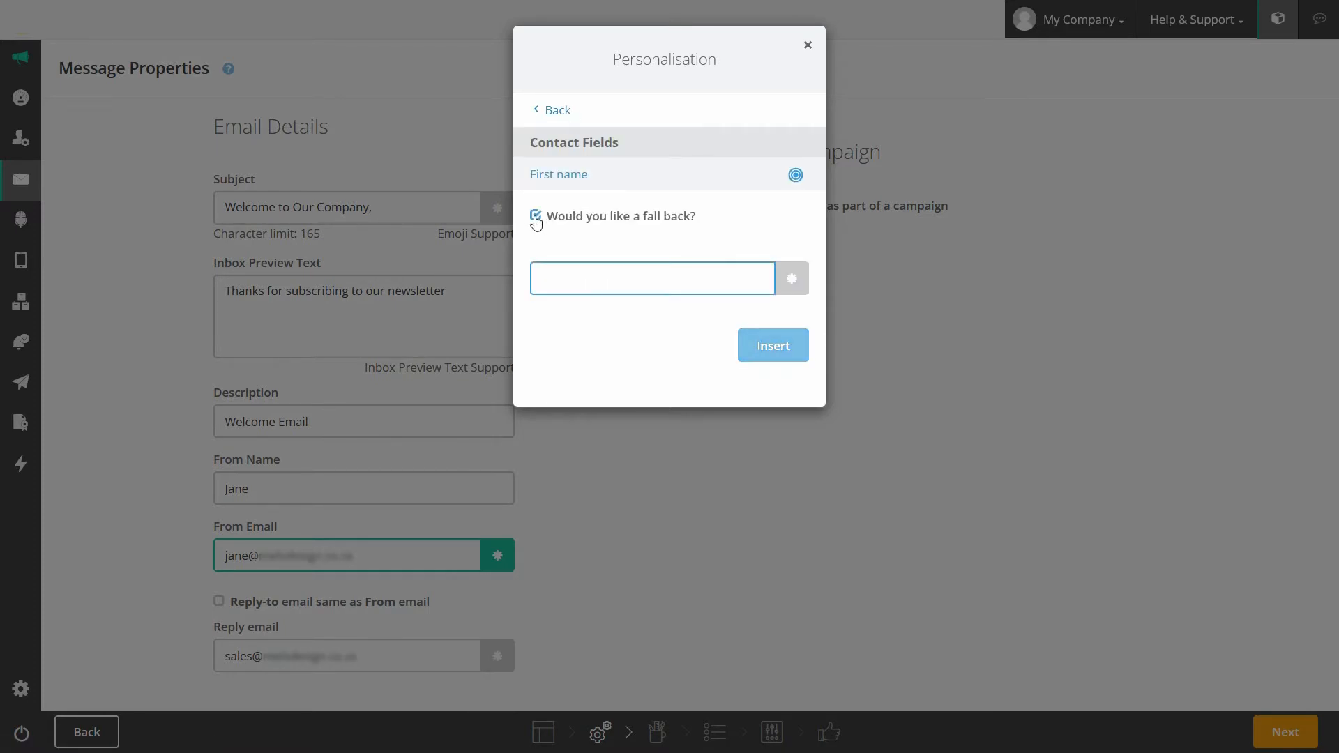
pyautogui.write('Valued Client')
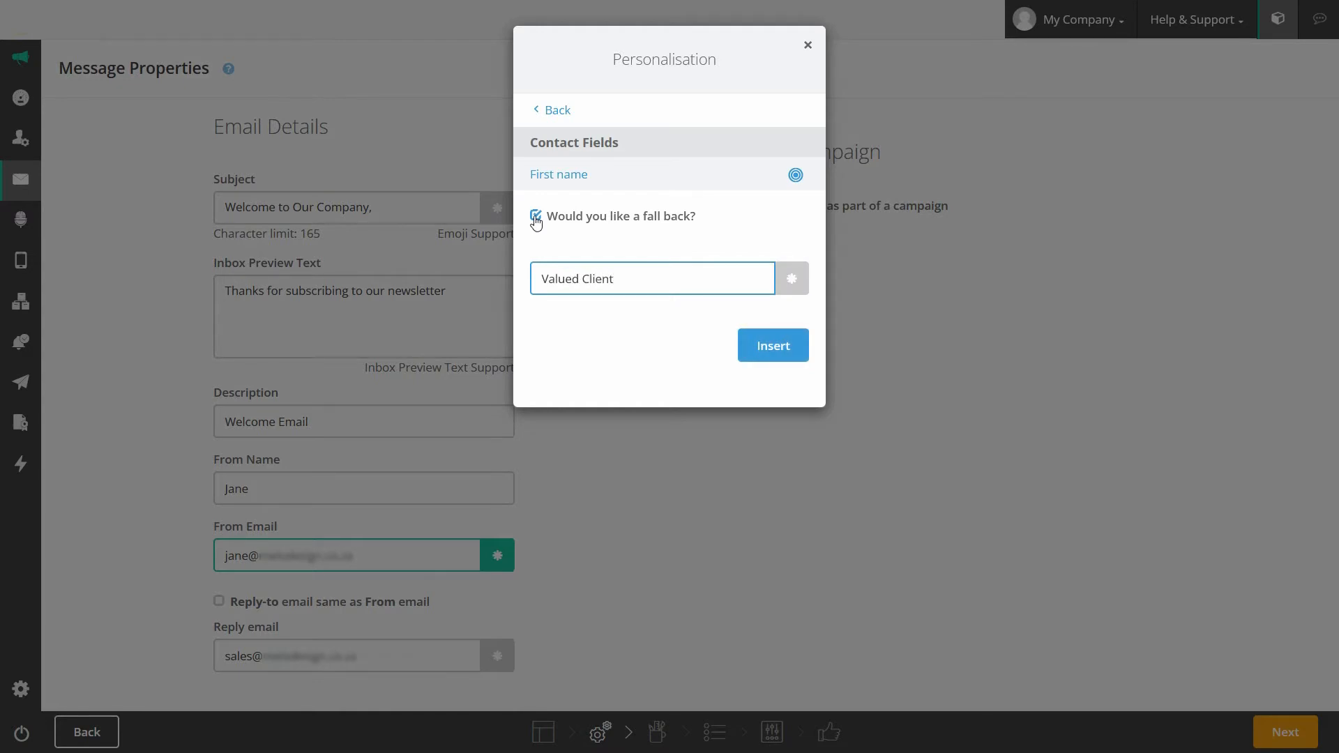
pyautogui.click(770, 347)
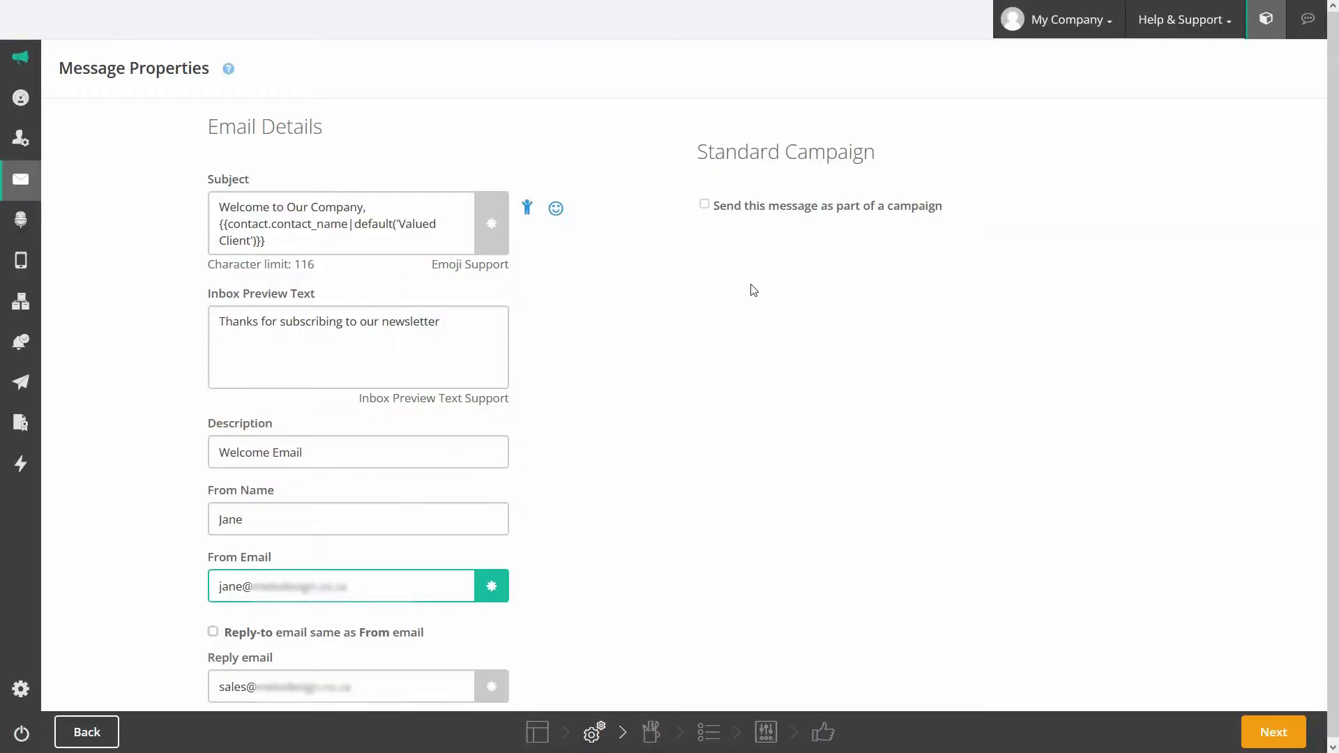
# Step: Assign the email to the Client Communications campaign and move on to building it
pyautogui.click(704, 206)
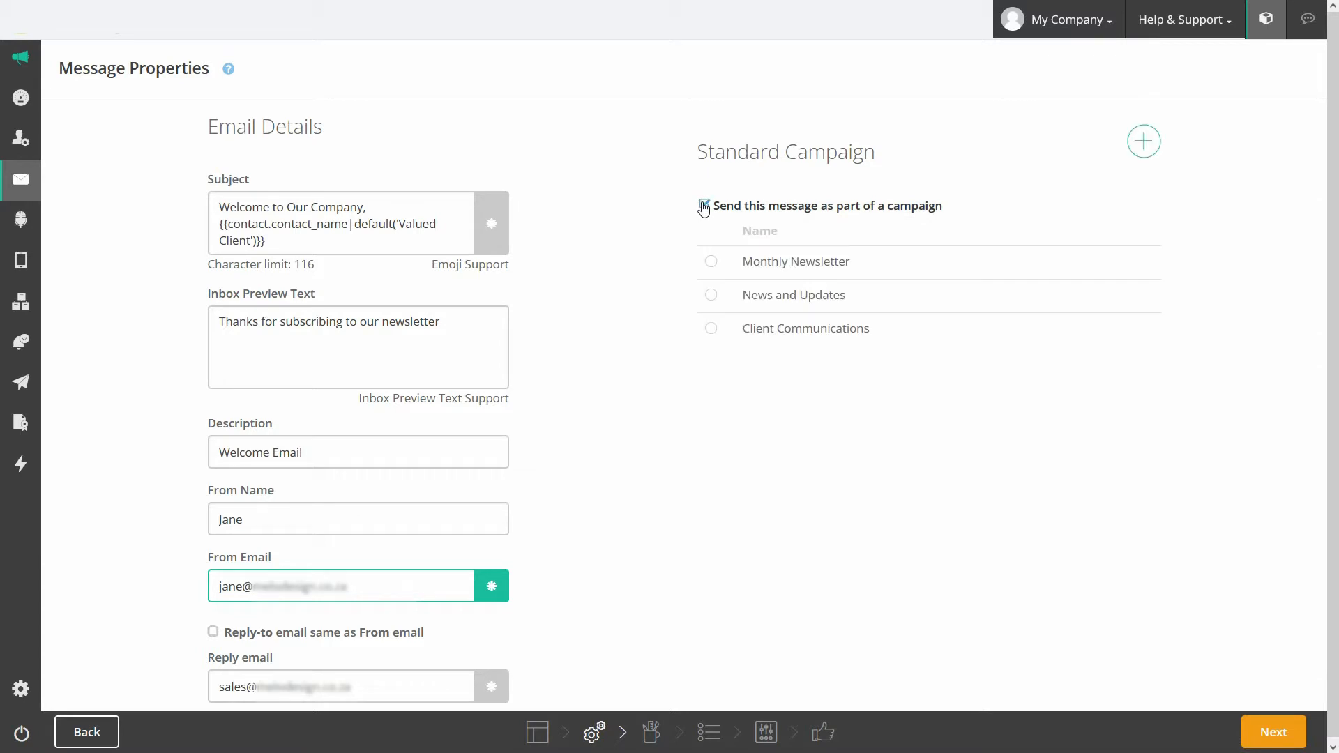
pyautogui.click(712, 330)
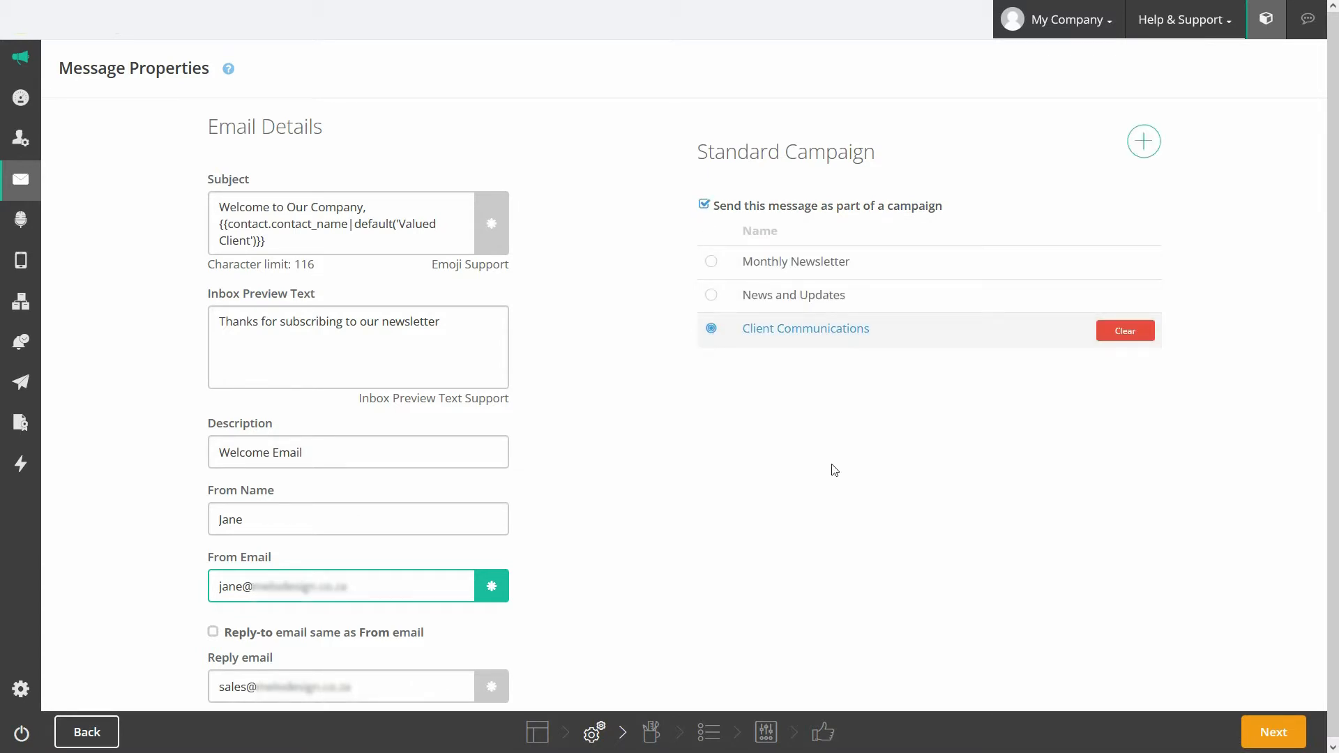
pyautogui.click(1269, 738)
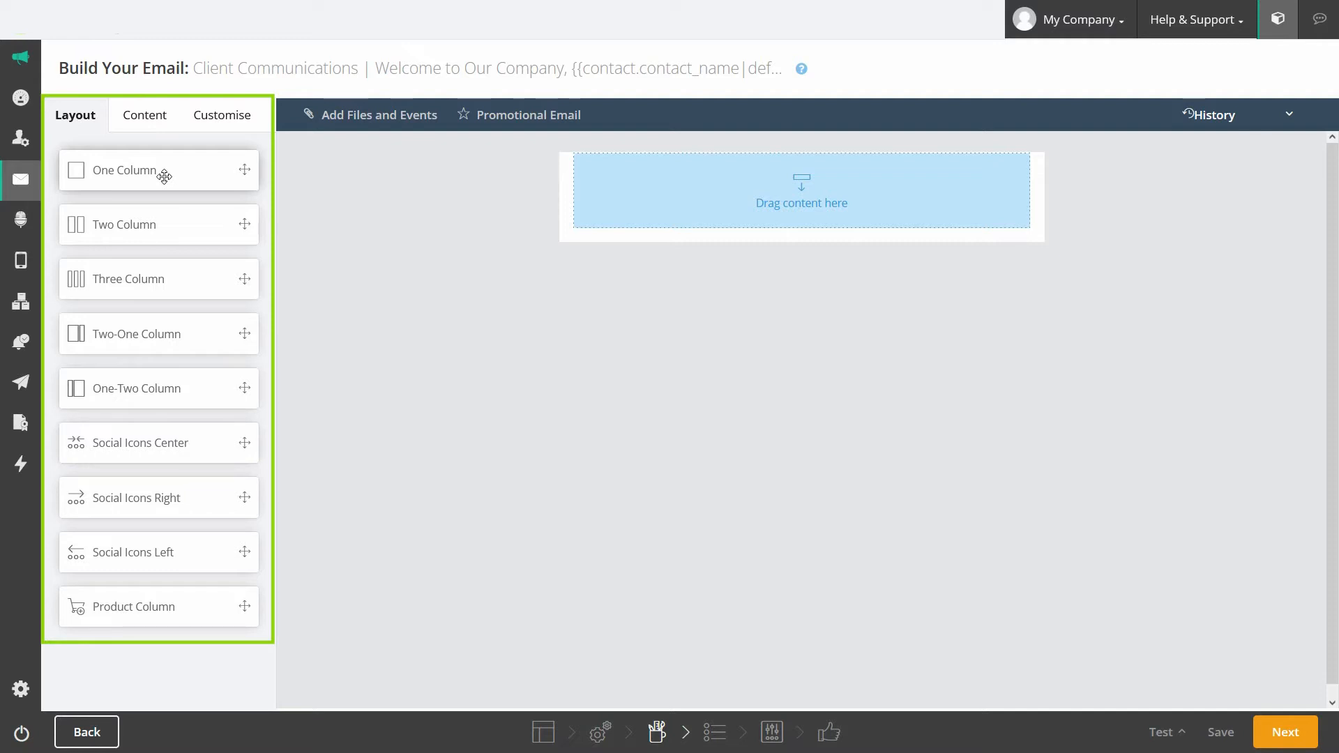
# Step: Add one-, two- and three-column rows to the canvas, then delete the three- and two-column rows
pyautogui.moveTo(164, 176); pyautogui.dragTo(280, 224)
pyautogui.moveTo(612, 248); pyautogui.dragTo(618, 236)
pyautogui.moveTo(175, 229); pyautogui.dragTo(702, 328)
pyautogui.moveTo(180, 285); pyautogui.dragTo(625, 421)
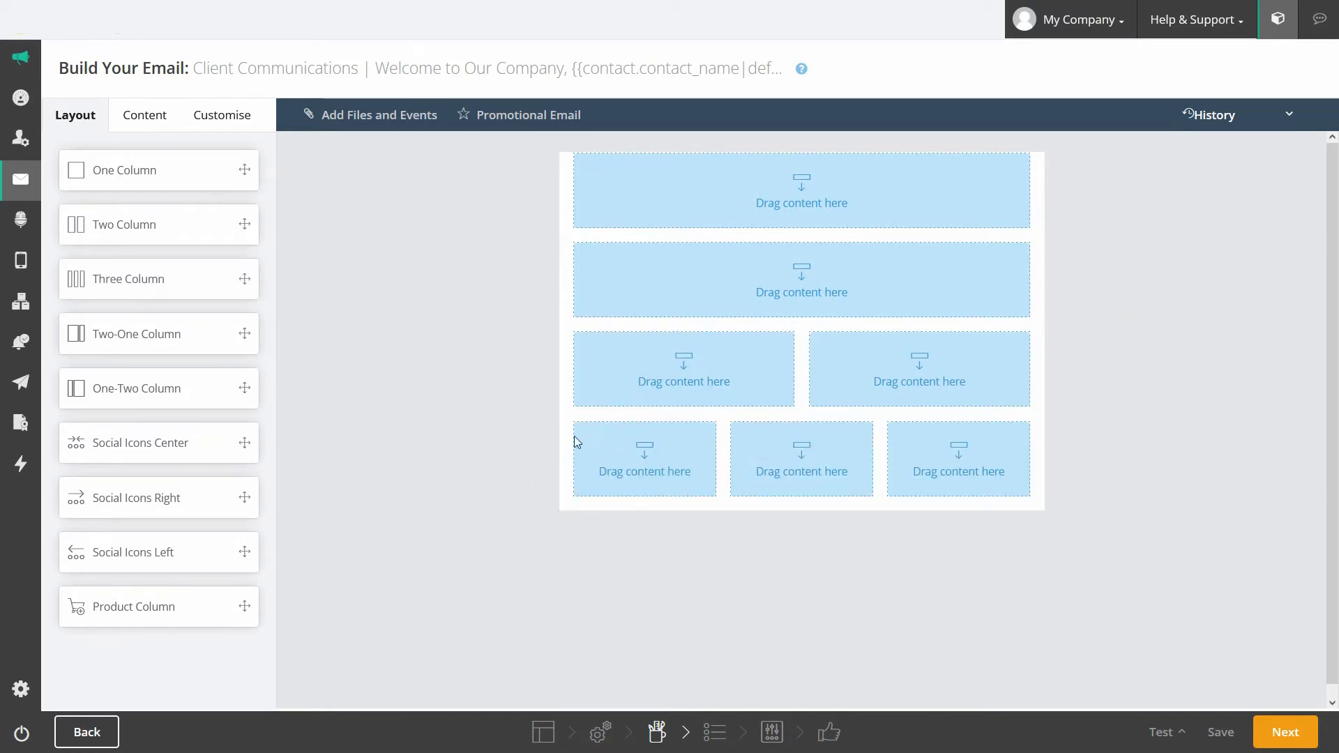
pyautogui.click(458, 421)
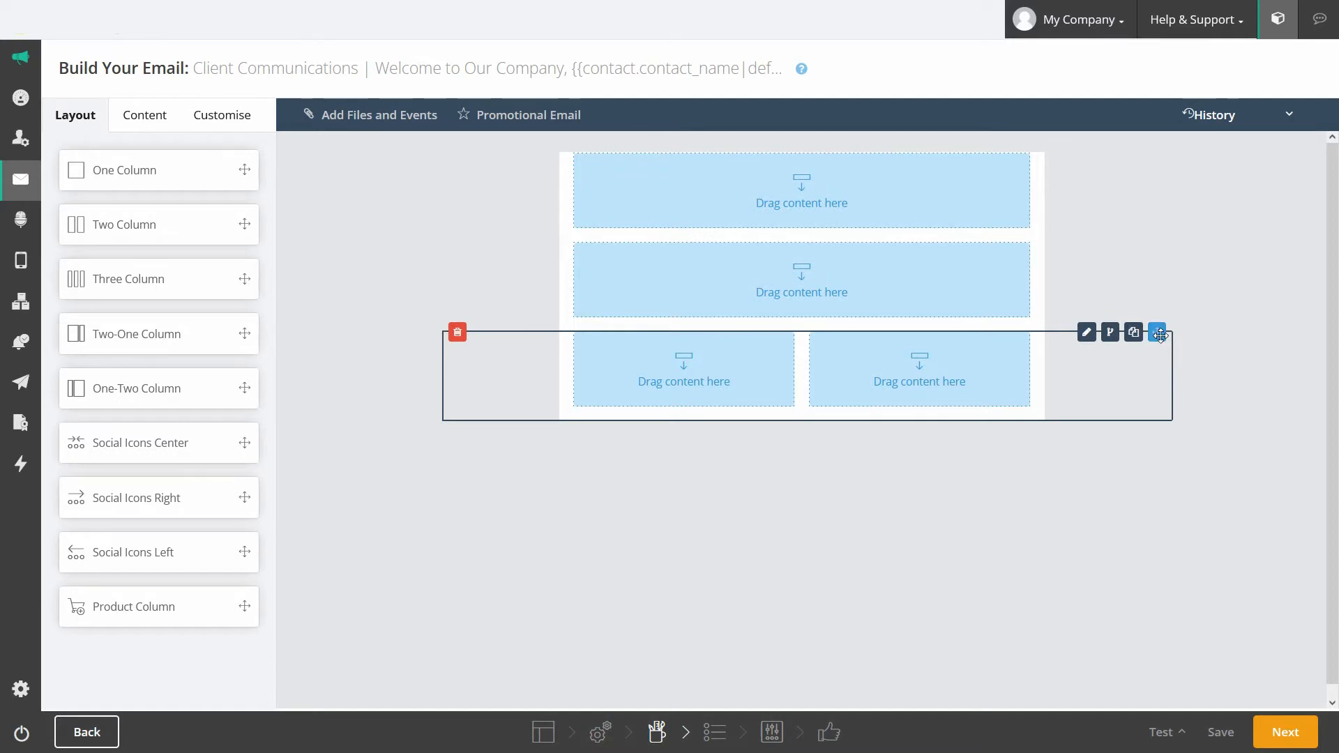
pyautogui.moveTo(1160, 335)
pyautogui.mouseDown()
pyautogui.moveTo(1160, 251)
pyautogui.moveTo(1163, 361)
pyautogui.mouseUp()
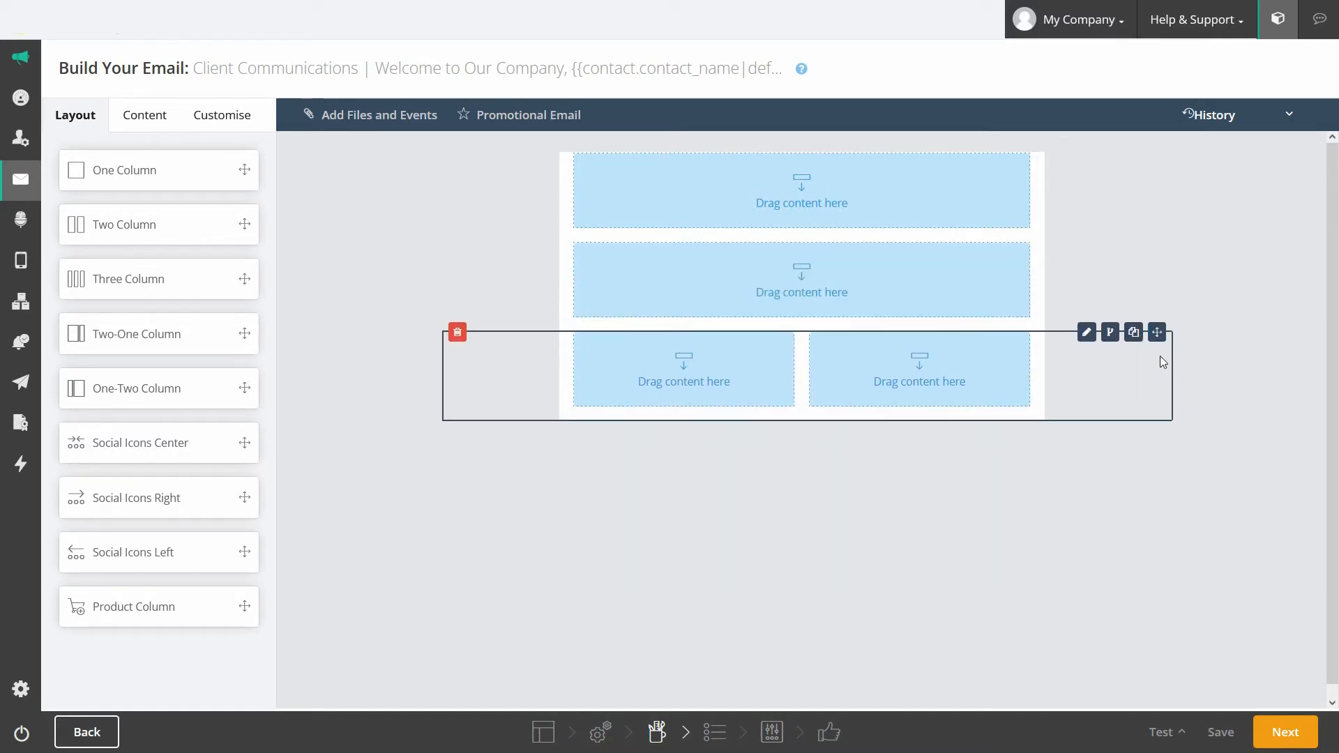
pyautogui.click(457, 332)
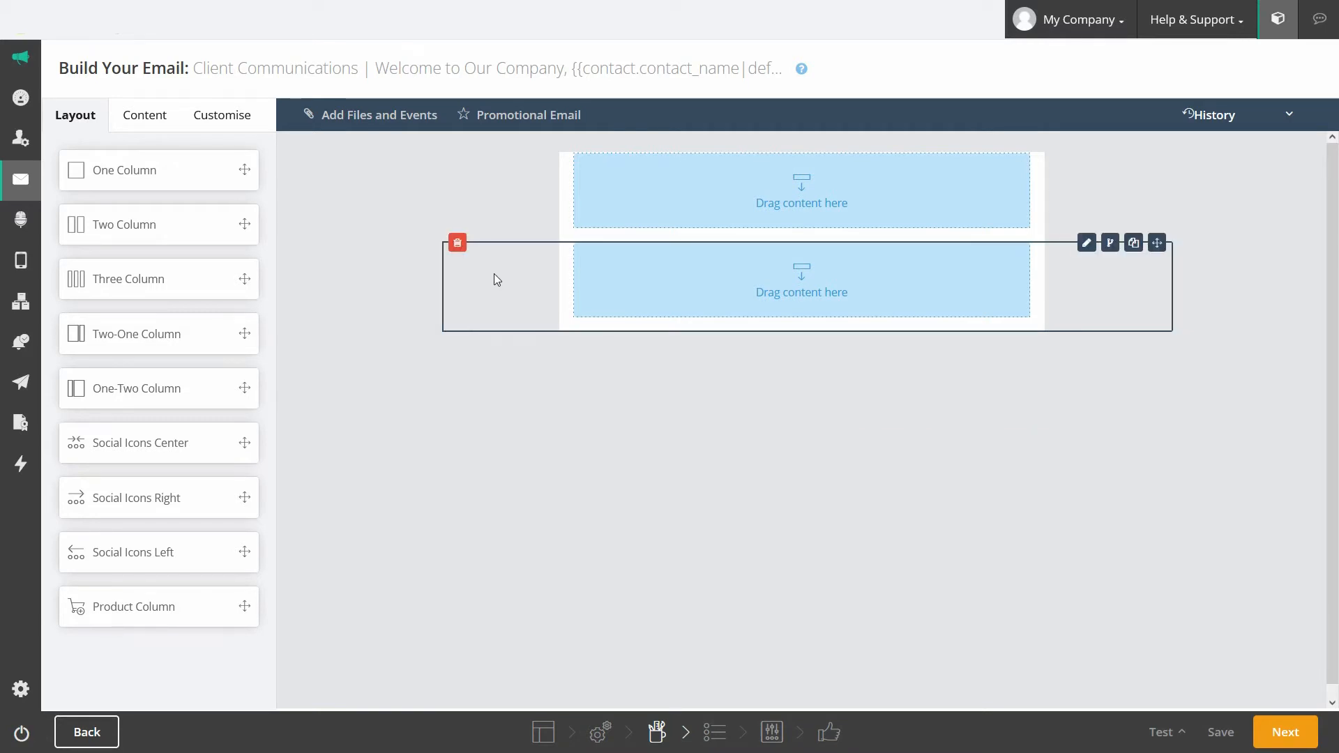
# Step: Give the second row a magenta, repeating background with top padding 0
pyautogui.click(1087, 244)
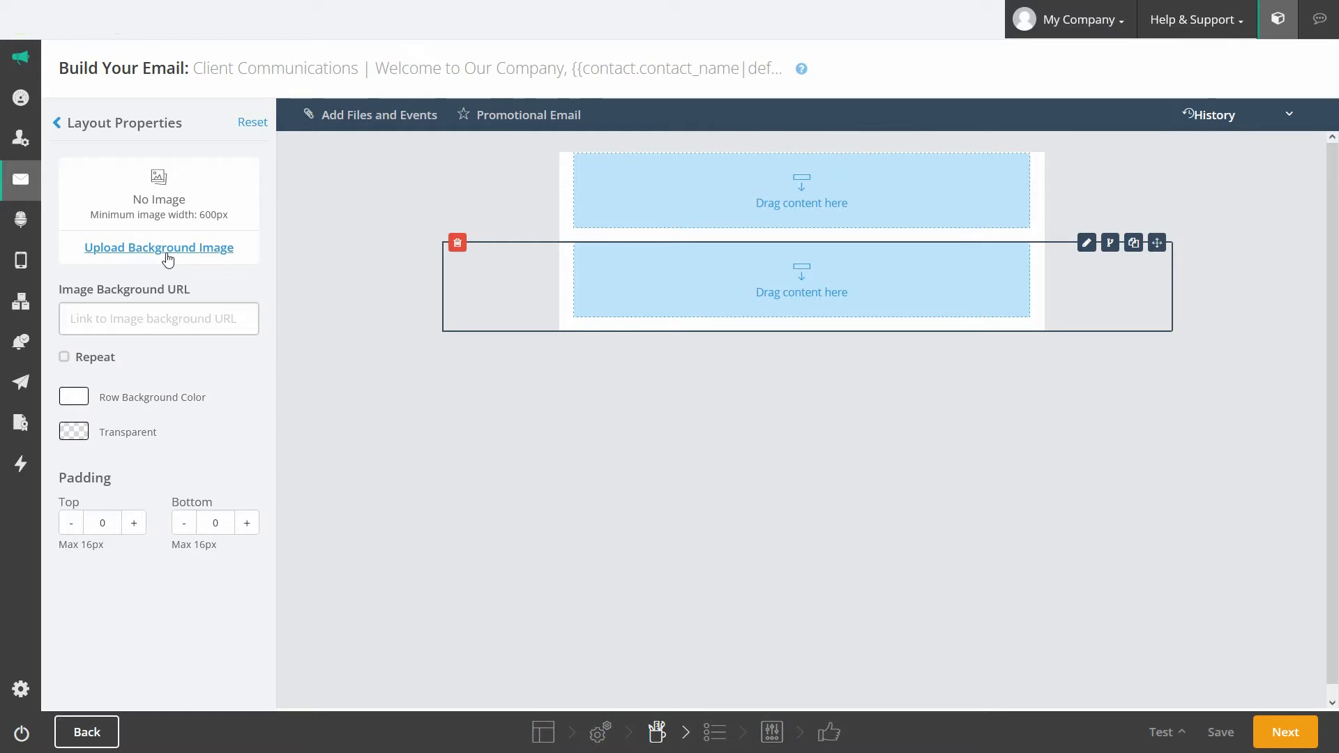
pyautogui.click(152, 320)
pyautogui.click(74, 396)
pyautogui.moveTo(108, 439); pyautogui.dragTo(137, 442)
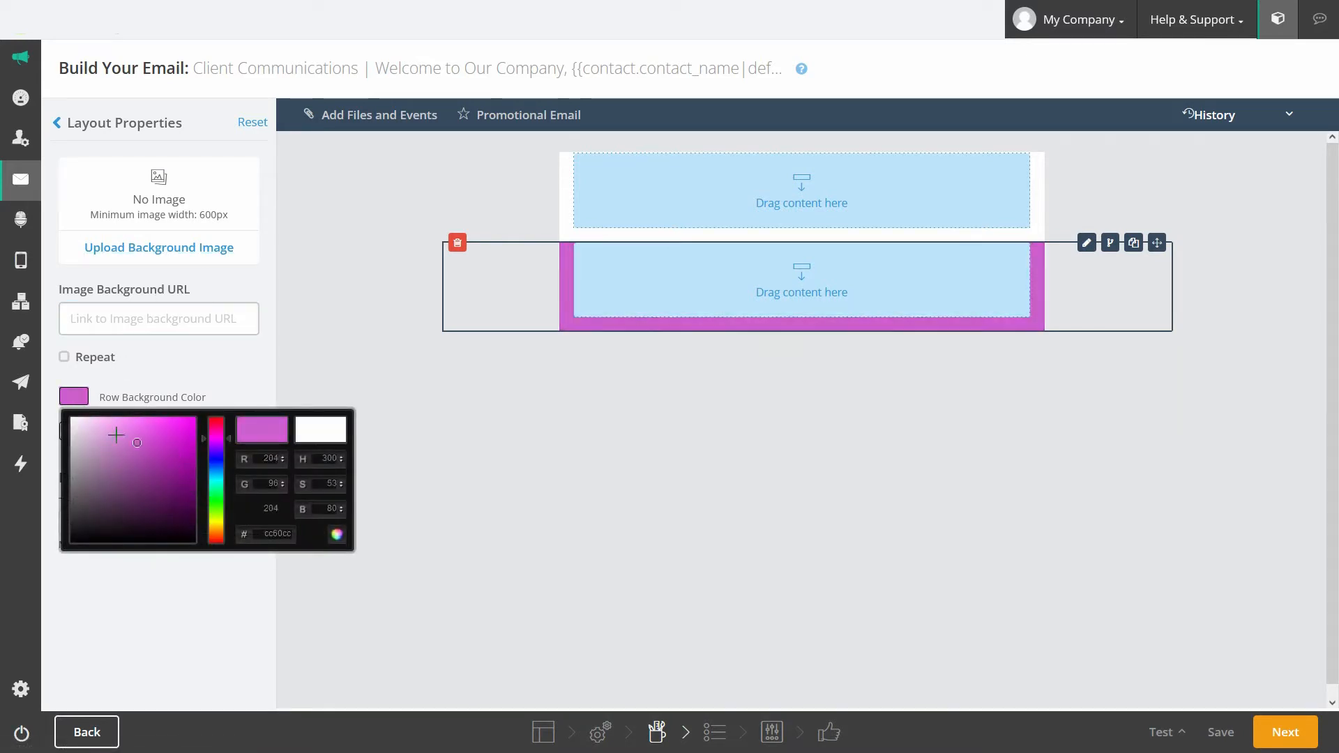
pyautogui.click(64, 356)
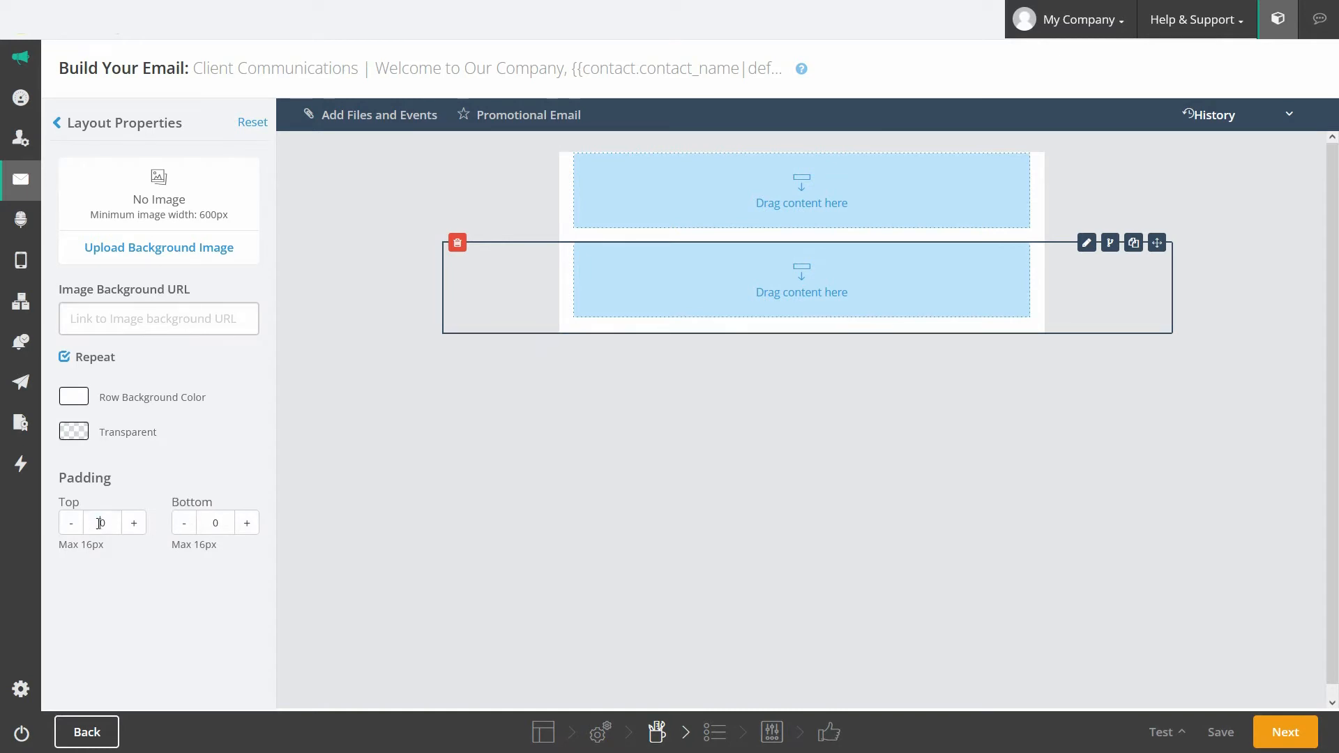
pyautogui.moveTo(99, 523); pyautogui.dragTo(113, 524)
pyautogui.write('16')
pyautogui.press('BackSpace')
pyautogui.press('BackSpace')
pyautogui.write('0')
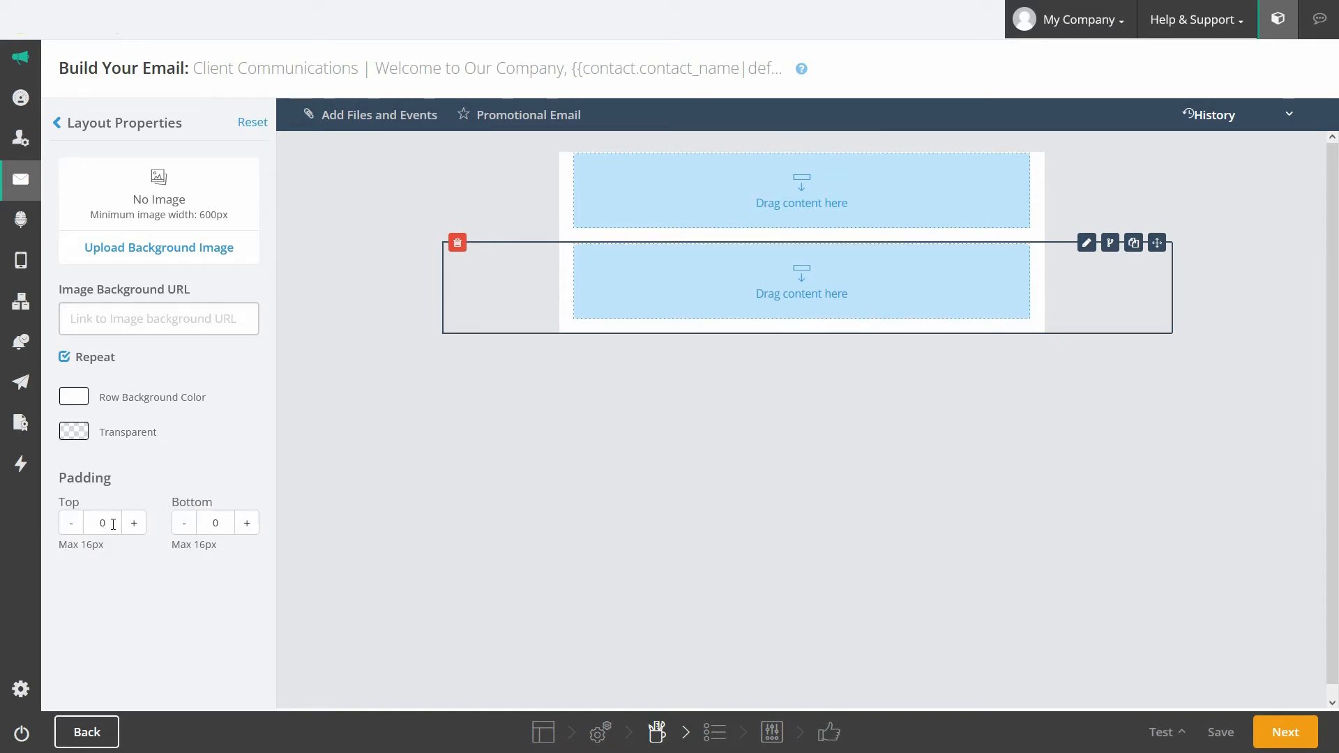
pyautogui.click(295, 393)
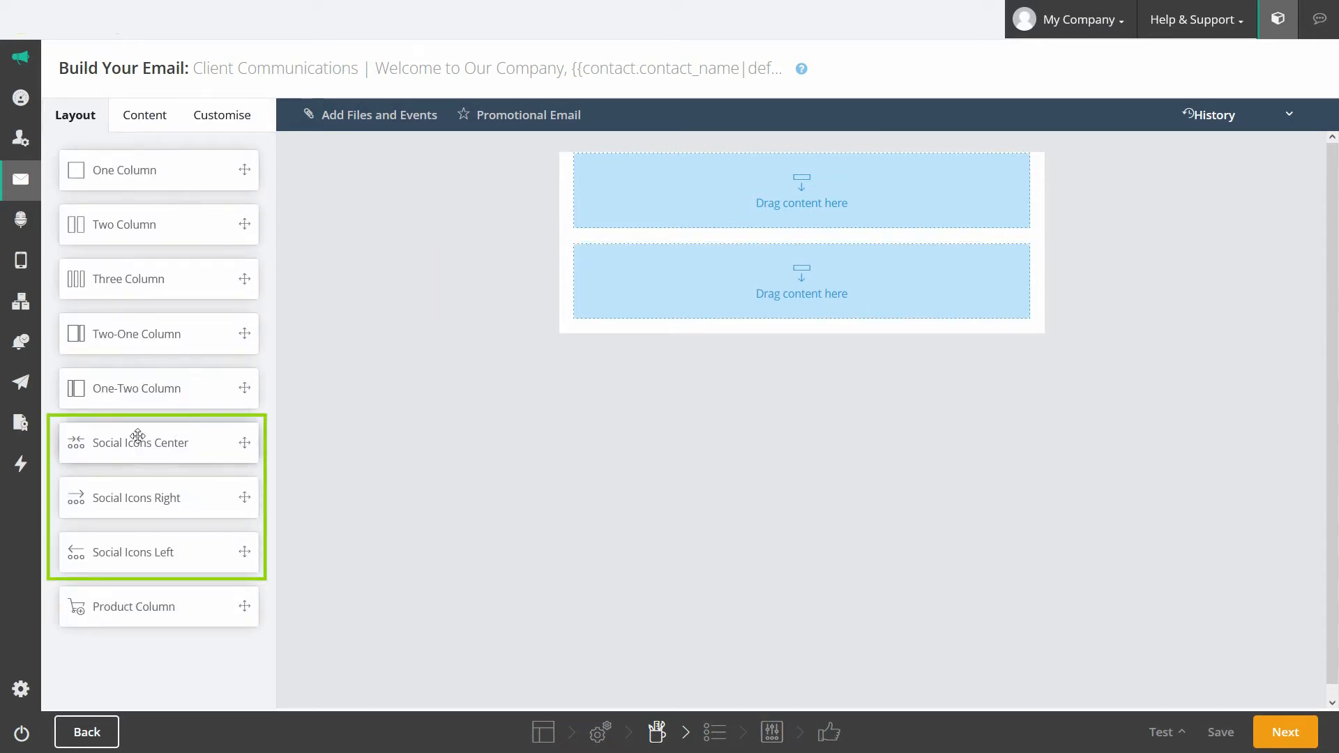
# Step: Add a Social Icons Center row and a Products block above it
pyautogui.moveTo(147, 439); pyautogui.dragTo(638, 329)
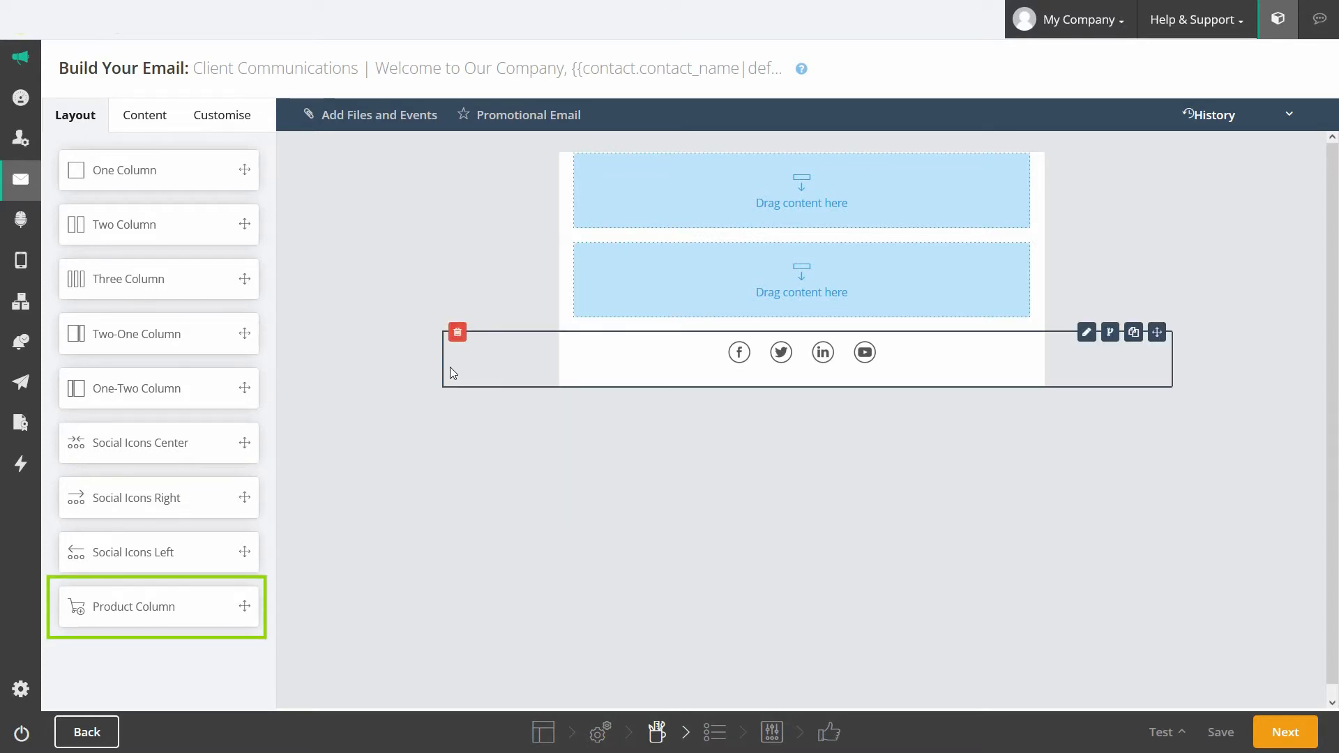
pyautogui.moveTo(114, 609); pyautogui.dragTo(648, 342)
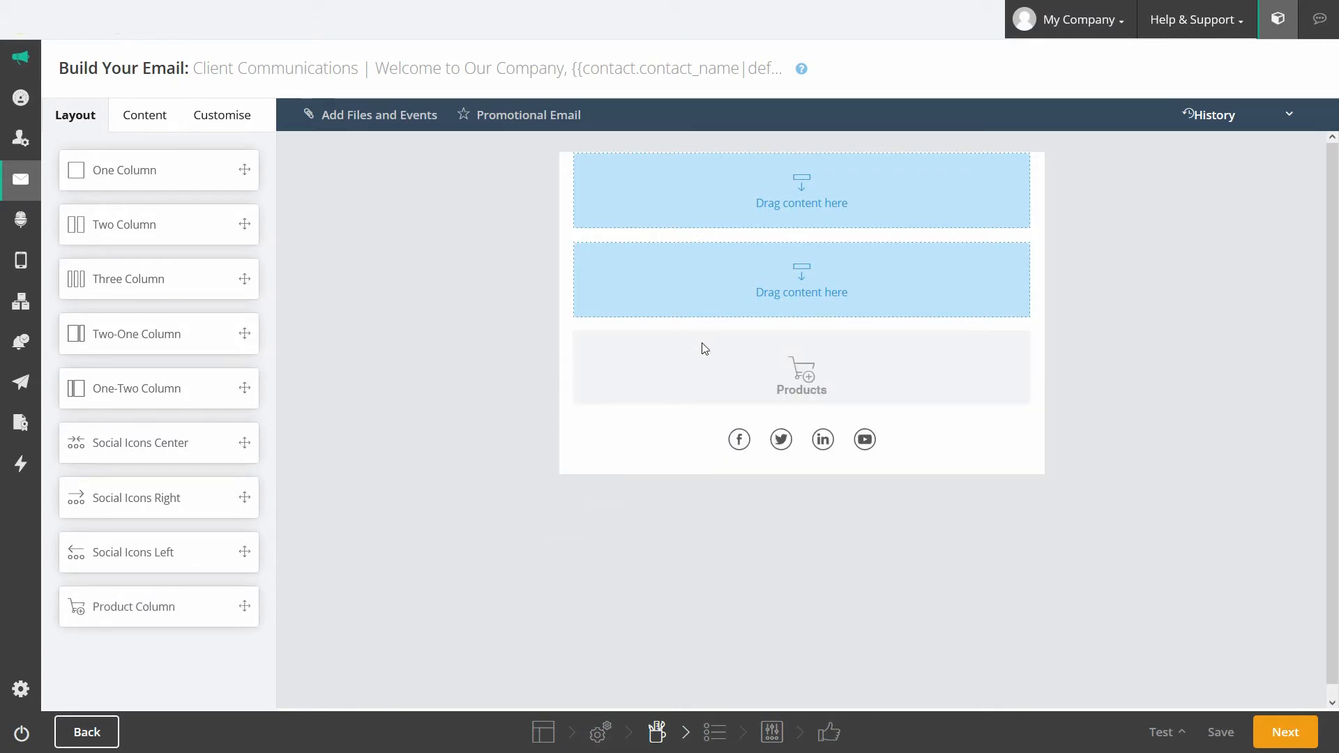
pyautogui.moveTo(1077, 362)
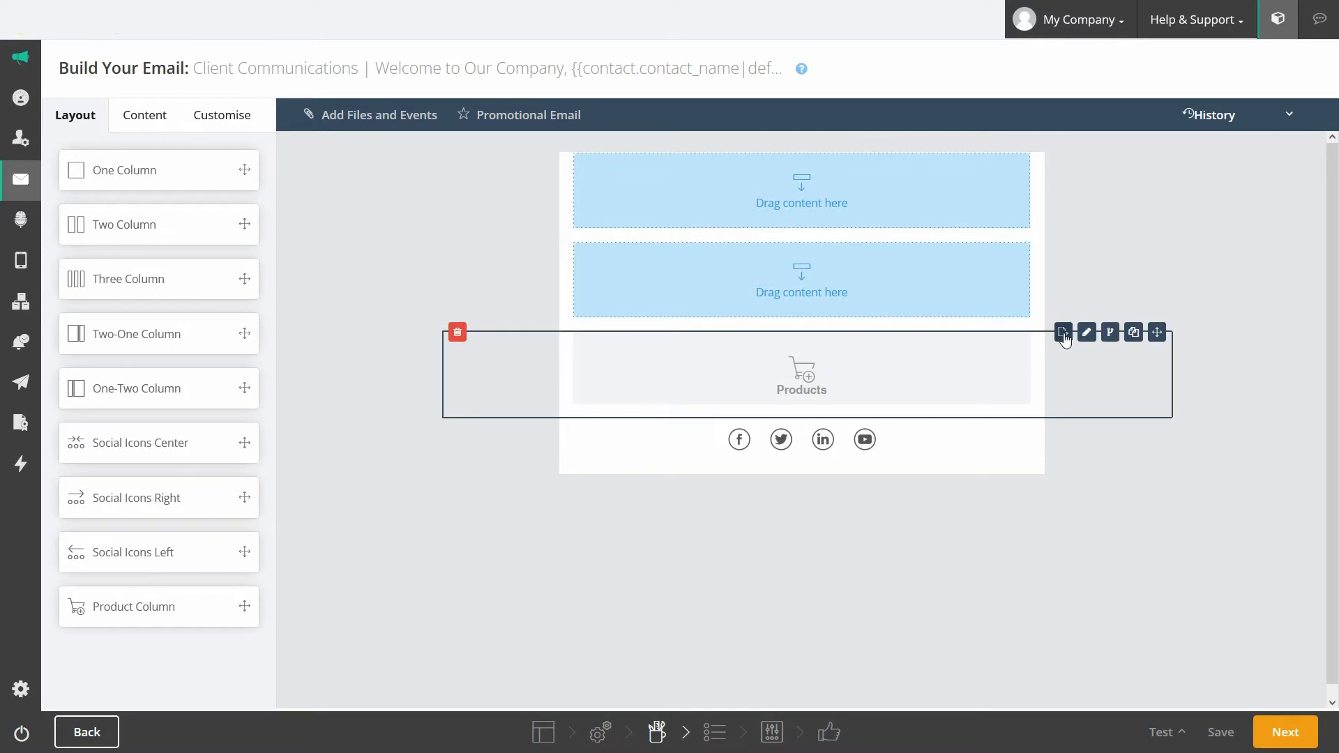
# Step: Fill the Products block with three Shop Feed New Arrivals: cycling sunglasses, Shower Door Squeegee, 6 Hook Mug Holder
pyautogui.click(1063, 333)
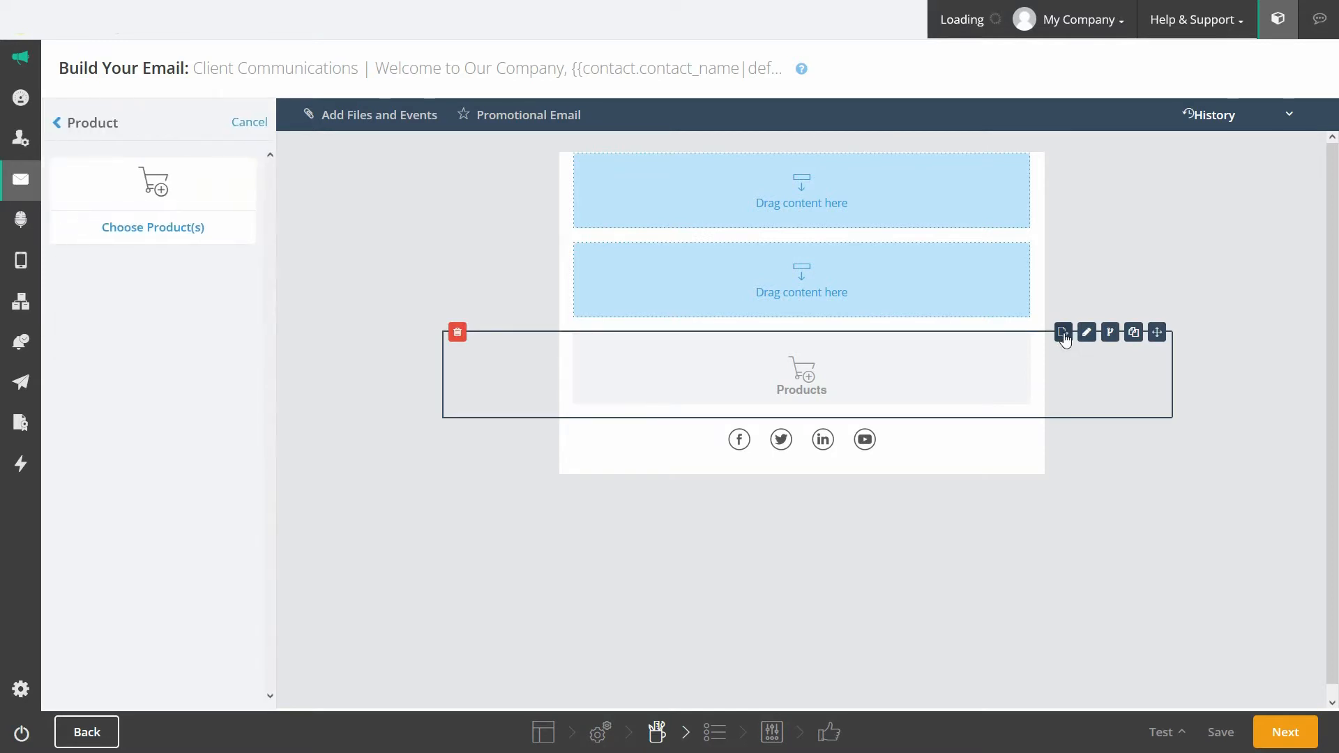
pyautogui.click(174, 242)
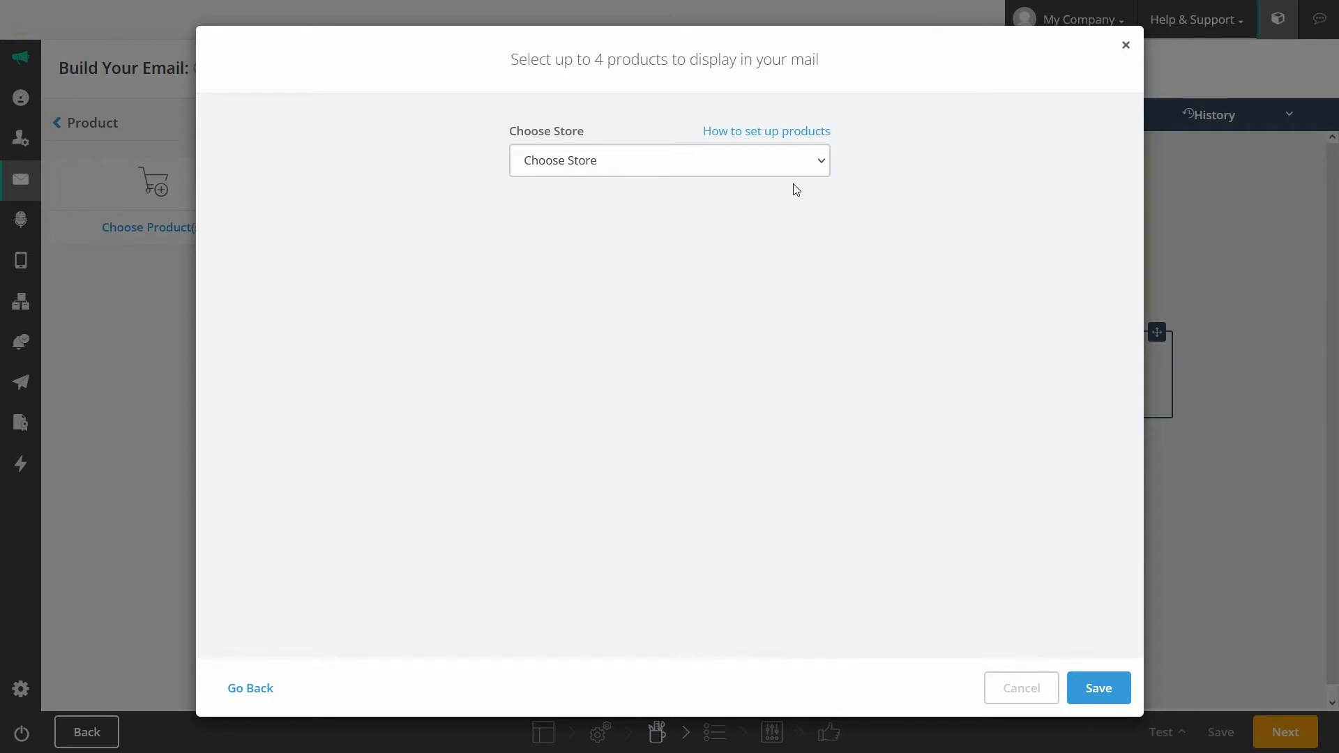
pyautogui.click(819, 162)
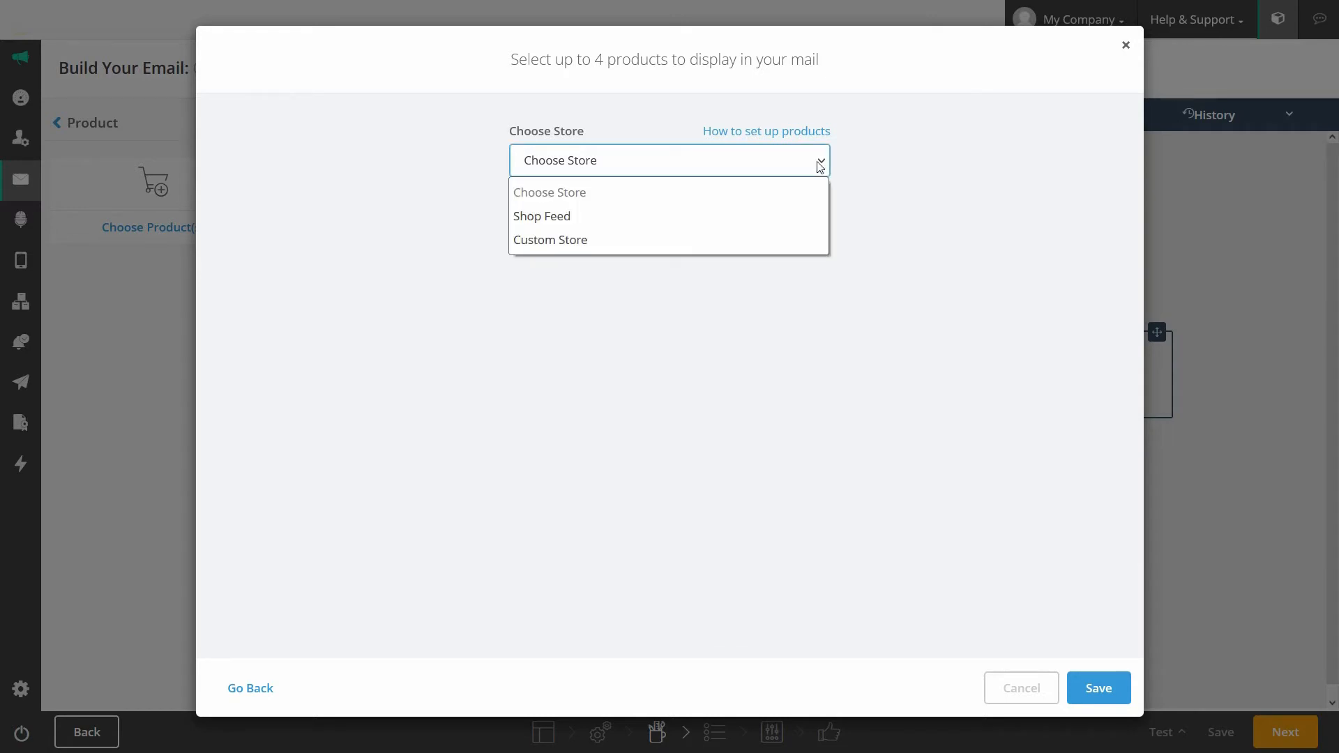
pyautogui.click(579, 222)
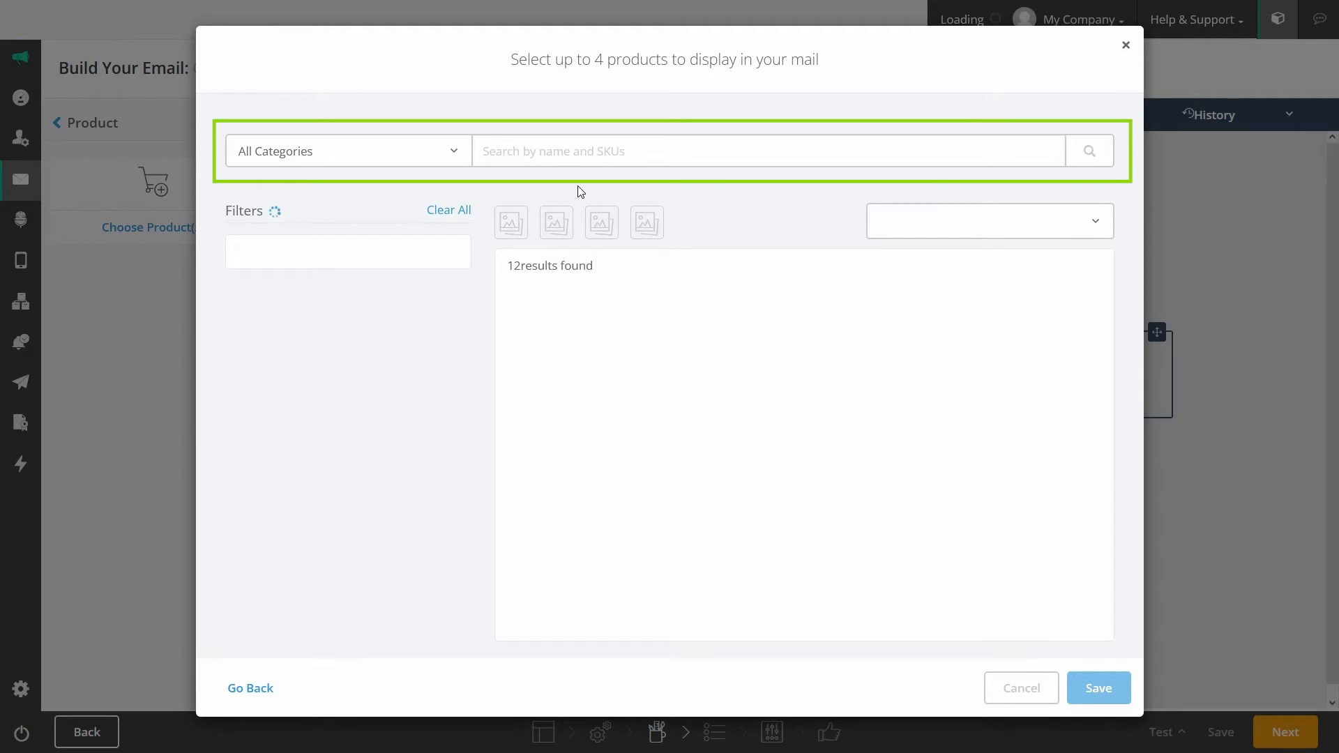
pyautogui.click(375, 272)
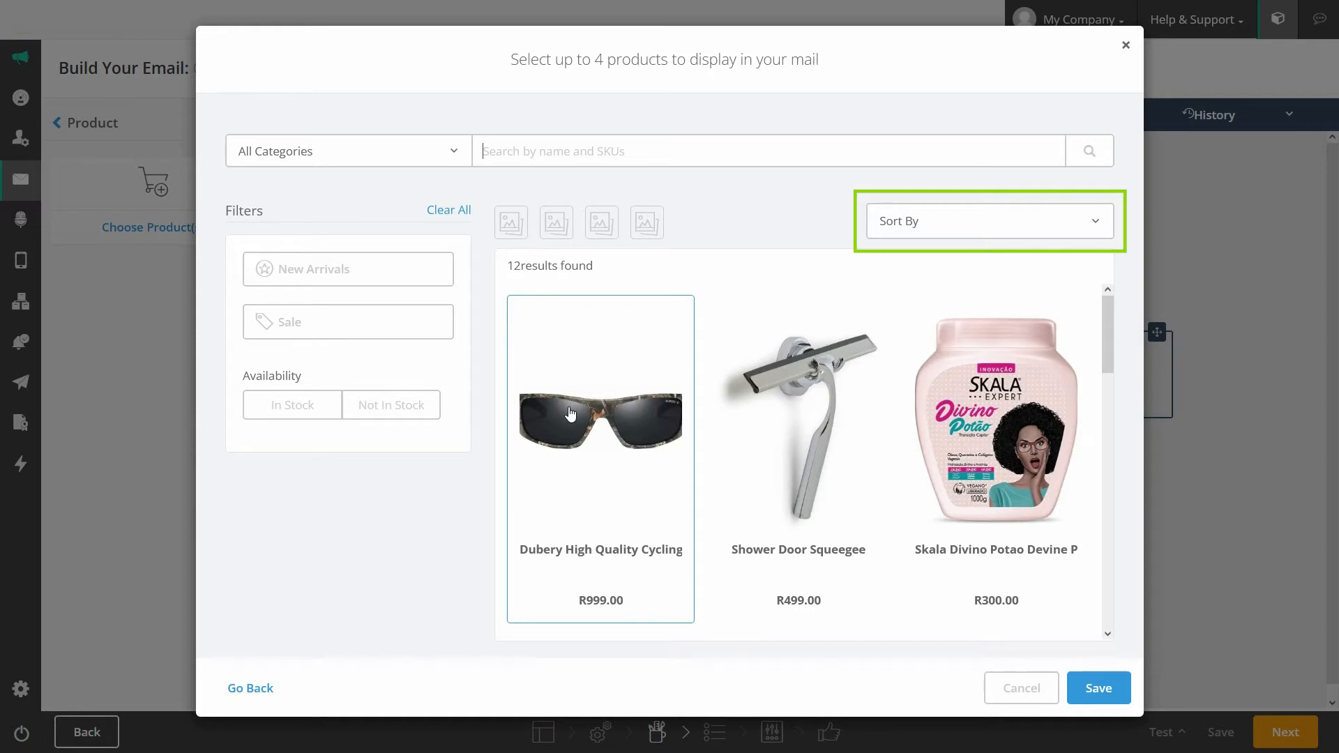
pyautogui.click(608, 418)
pyautogui.click(809, 397)
pyautogui.moveTo(1110, 310); pyautogui.dragTo(1108, 485)
pyautogui.click(867, 487)
pyautogui.click(1108, 691)
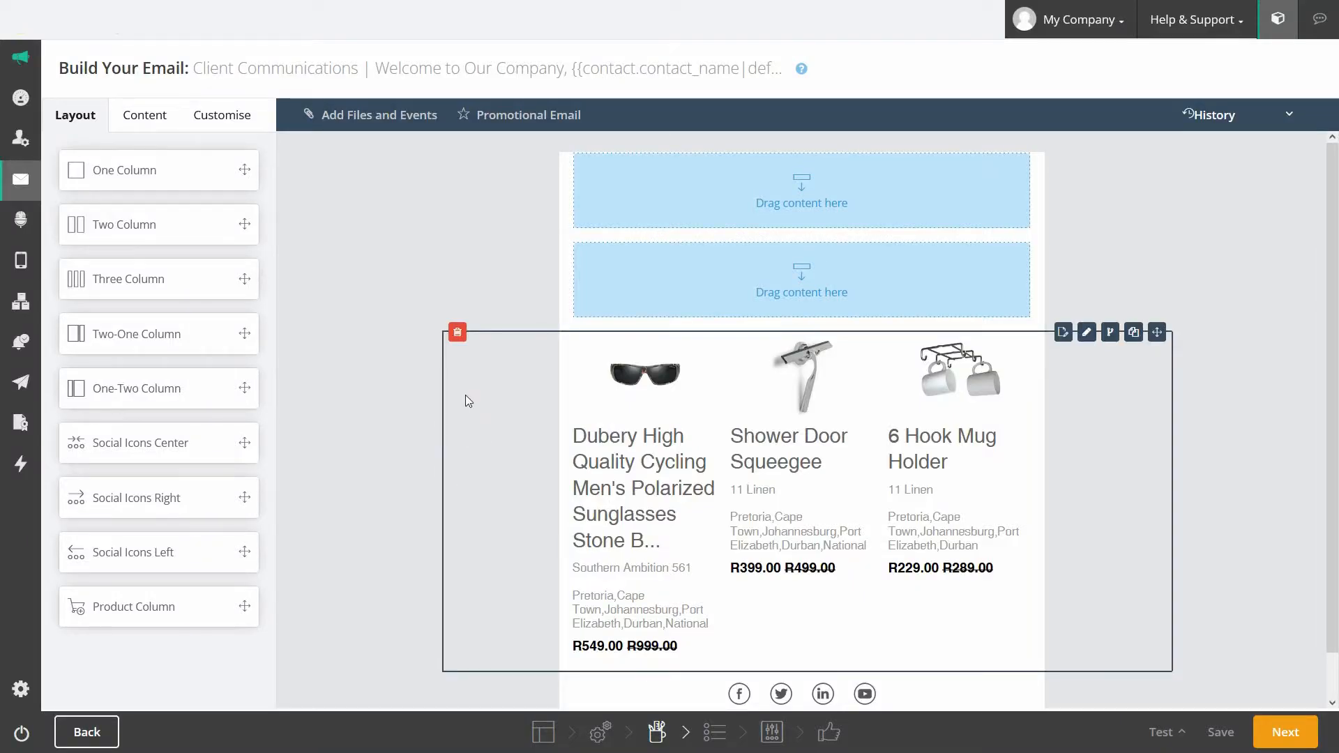
# Step: Delete the Products block and confirm its removal
pyautogui.click(458, 333)
pyautogui.click(864, 171)
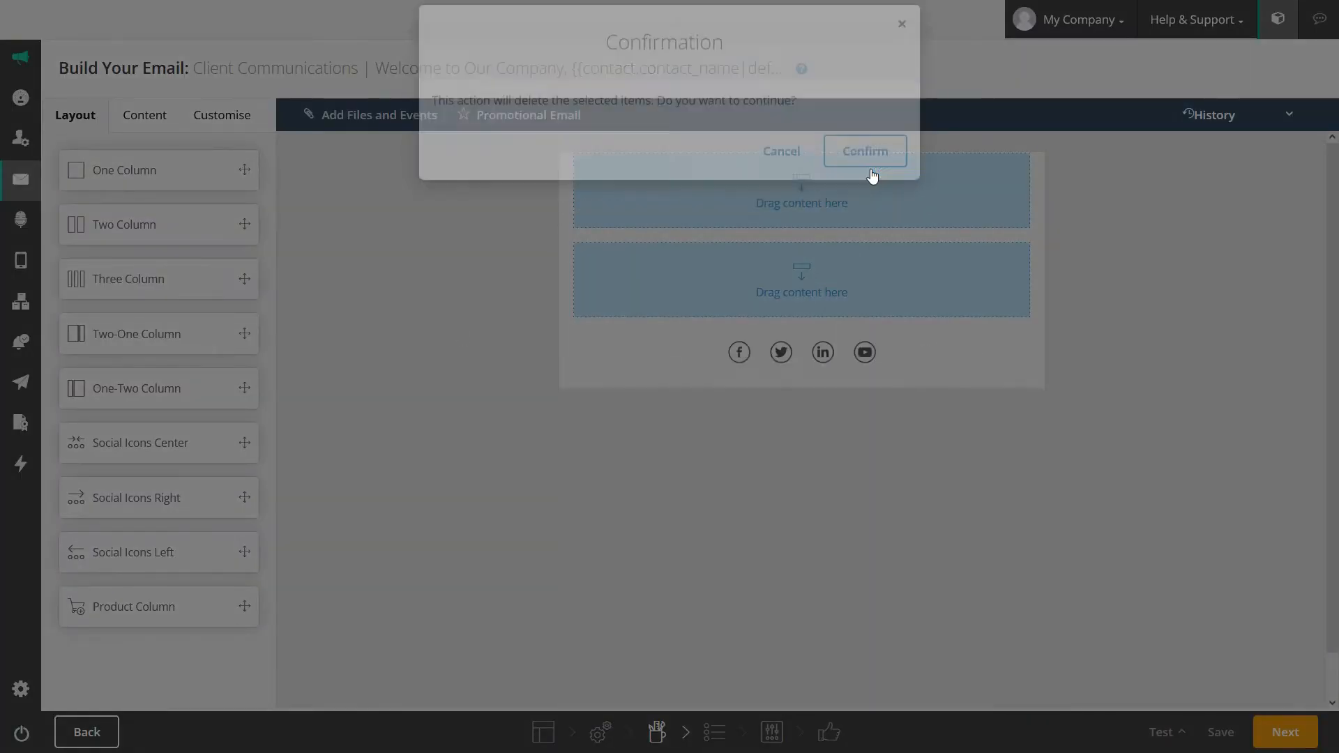
pyautogui.moveTo(1090, 188)
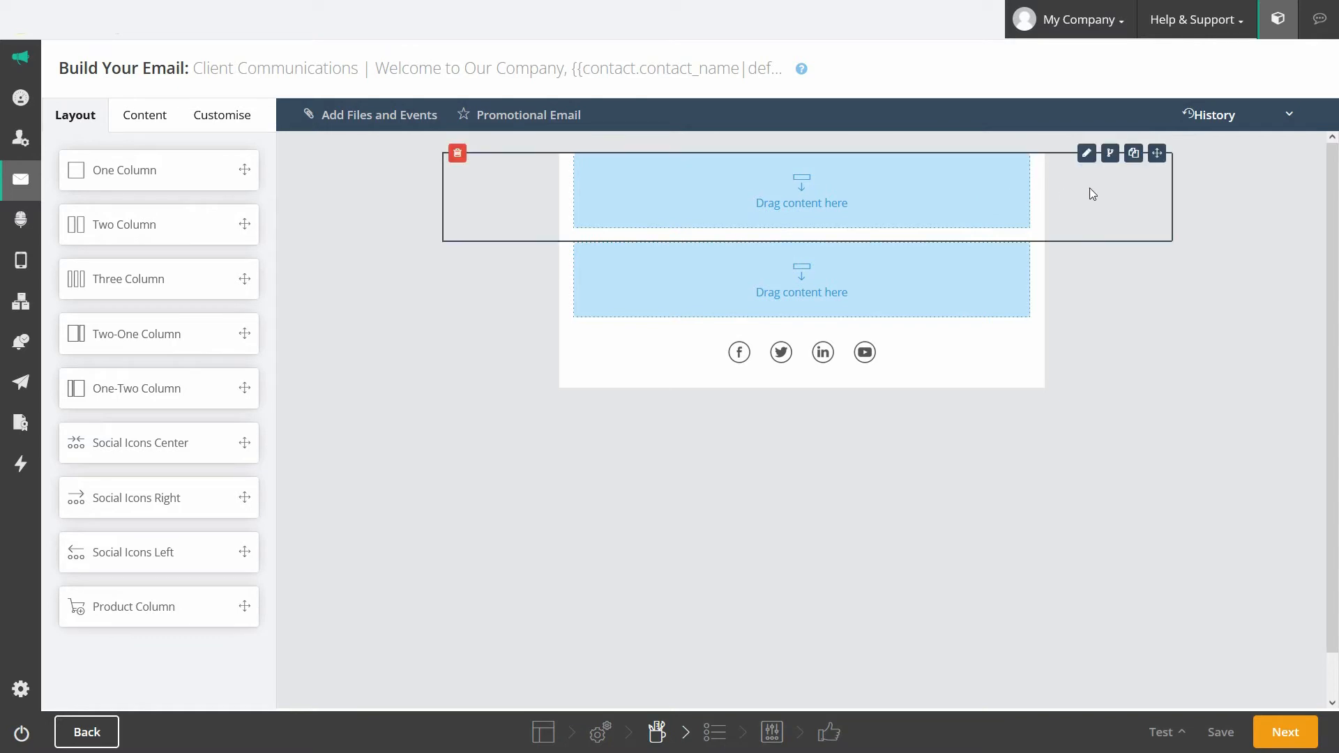
# Step: Give the first row a dynamic content rule of Gender equals Male
pyautogui.click(1116, 160)
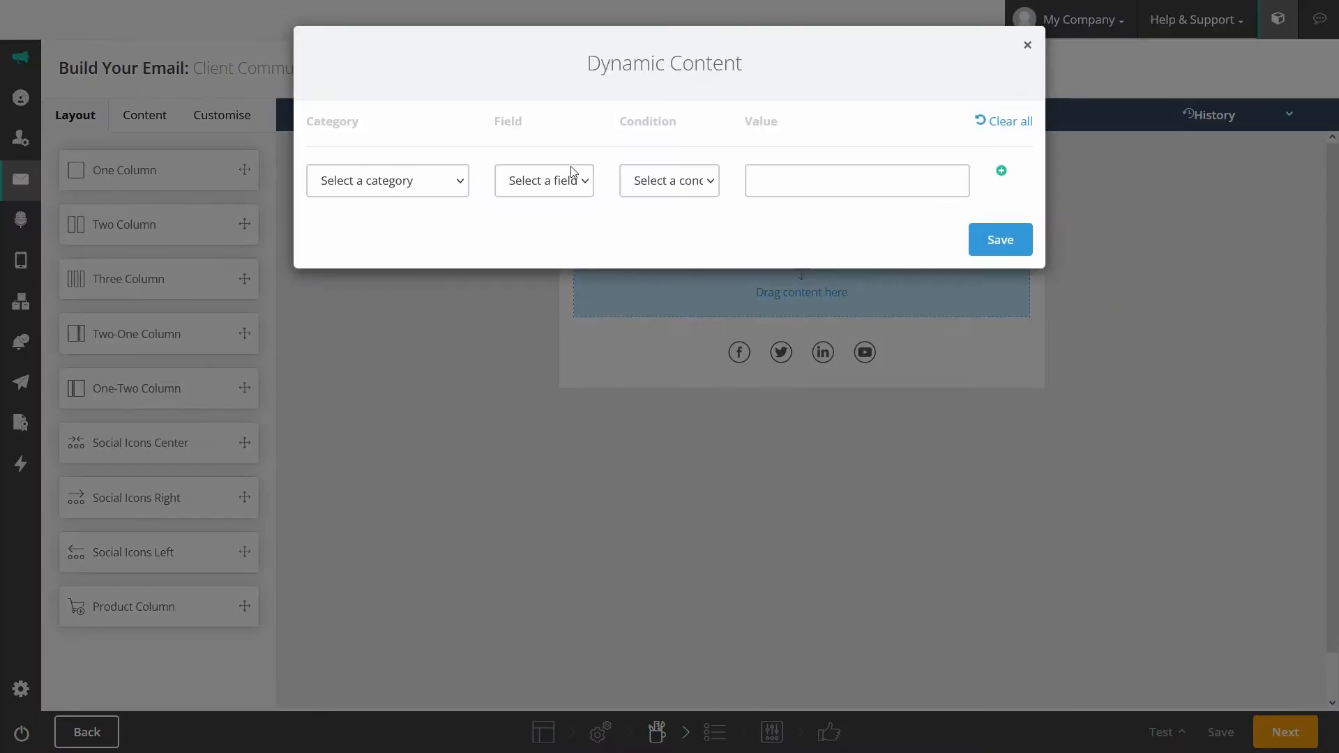
pyautogui.click(466, 185)
pyautogui.click(412, 237)
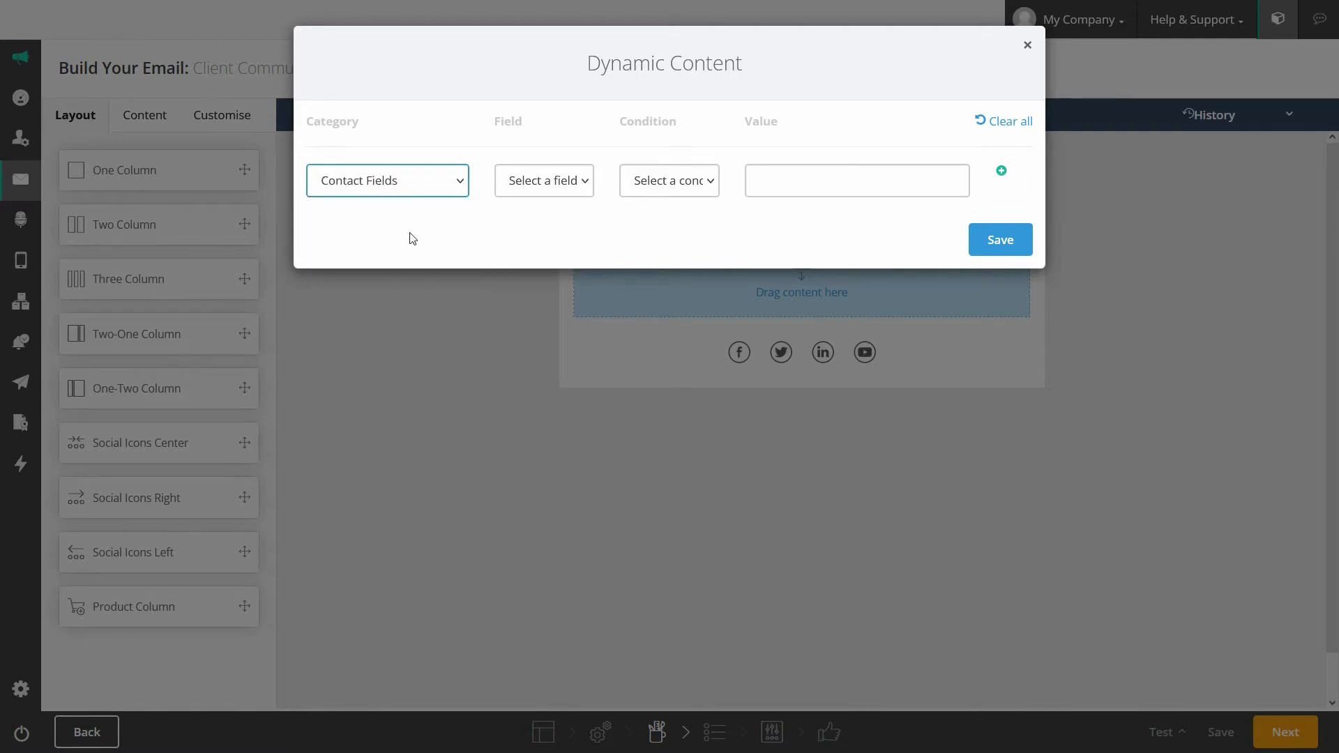
pyautogui.click(588, 181)
pyautogui.moveTo(606, 228); pyautogui.dragTo(608, 351)
pyautogui.click(515, 589)
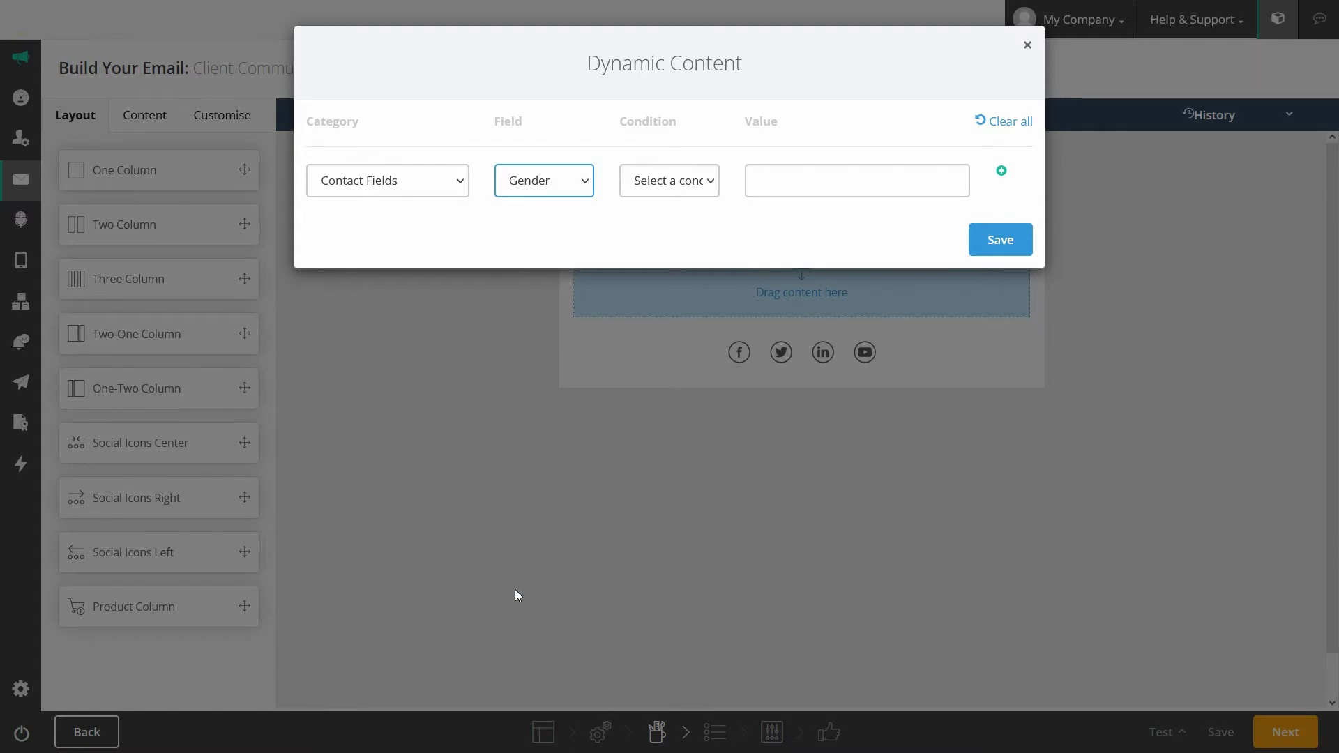
pyautogui.click(711, 181)
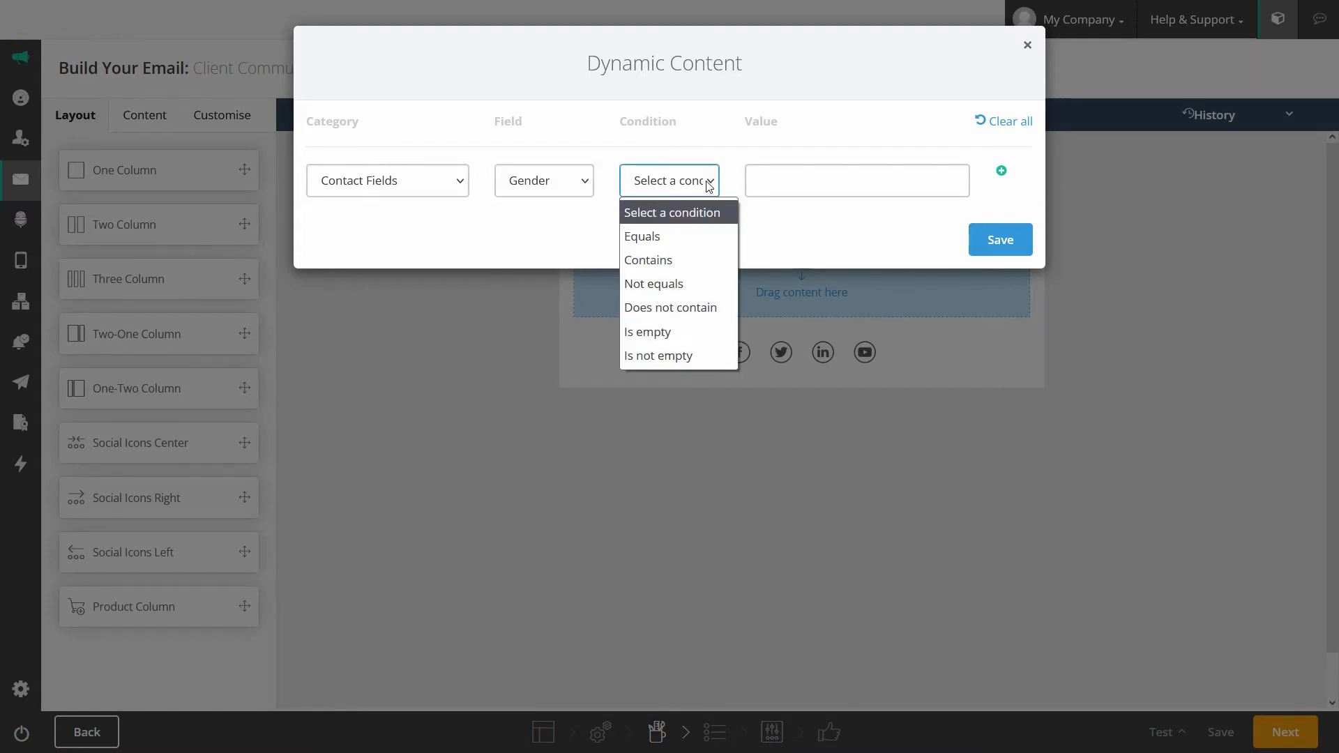
pyautogui.click(666, 231)
pyautogui.click(778, 186)
pyautogui.write('Male')
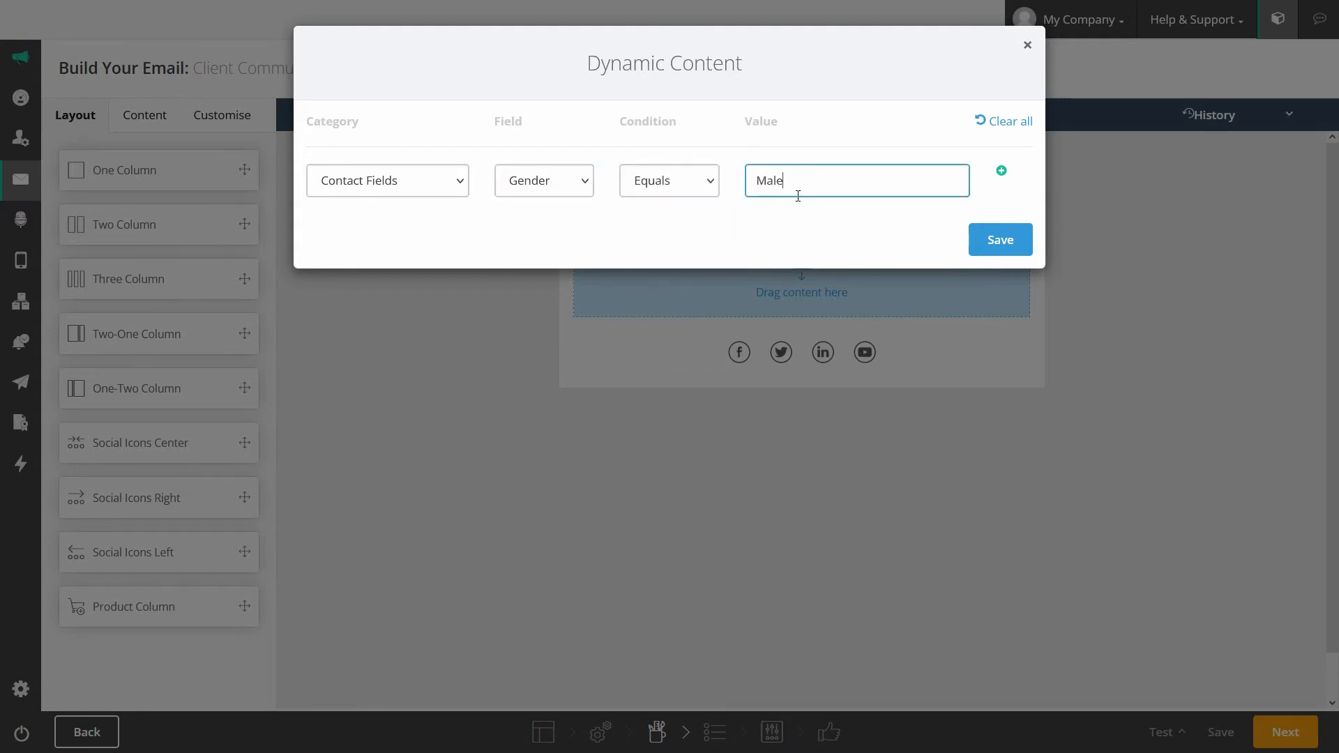
pyautogui.click(1001, 171)
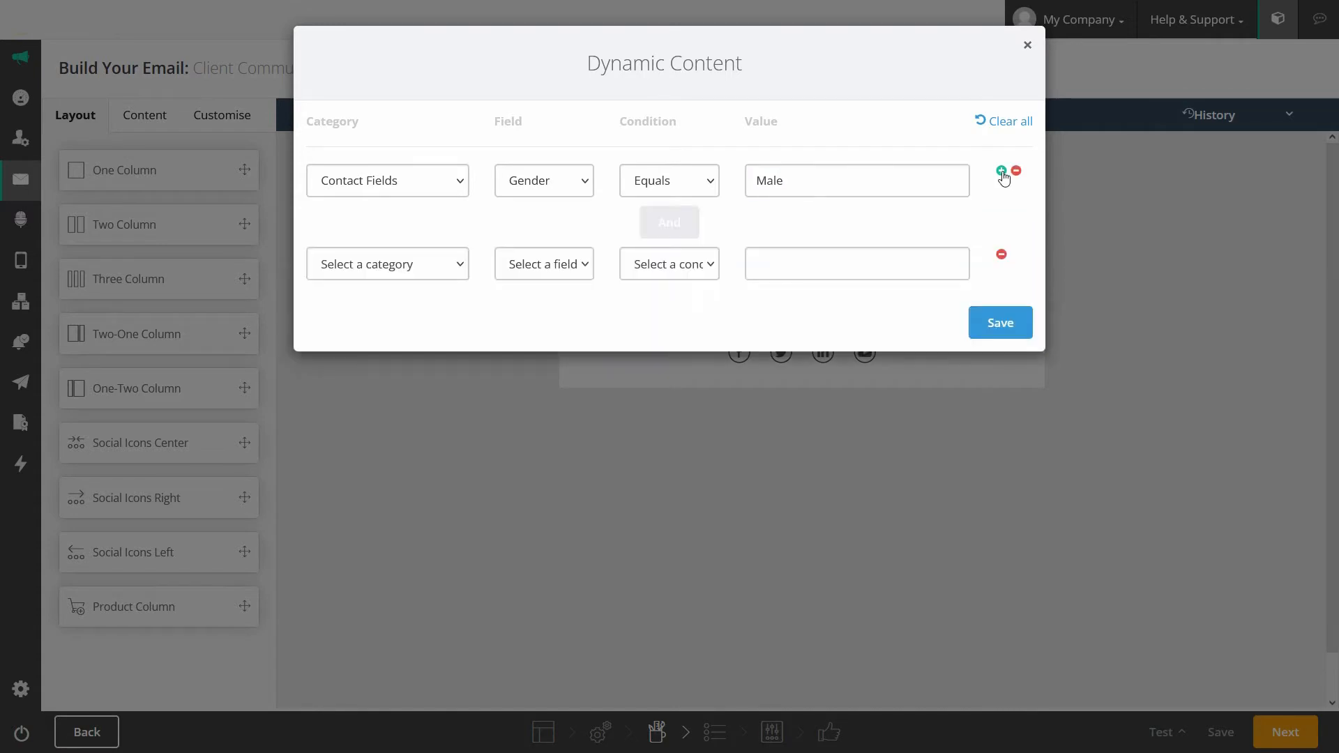
pyautogui.click(1001, 255)
pyautogui.click(1002, 240)
# Step: Add a Gender equals Female dynamic content rule to another row
pyautogui.click(1112, 243)
pyautogui.click(457, 181)
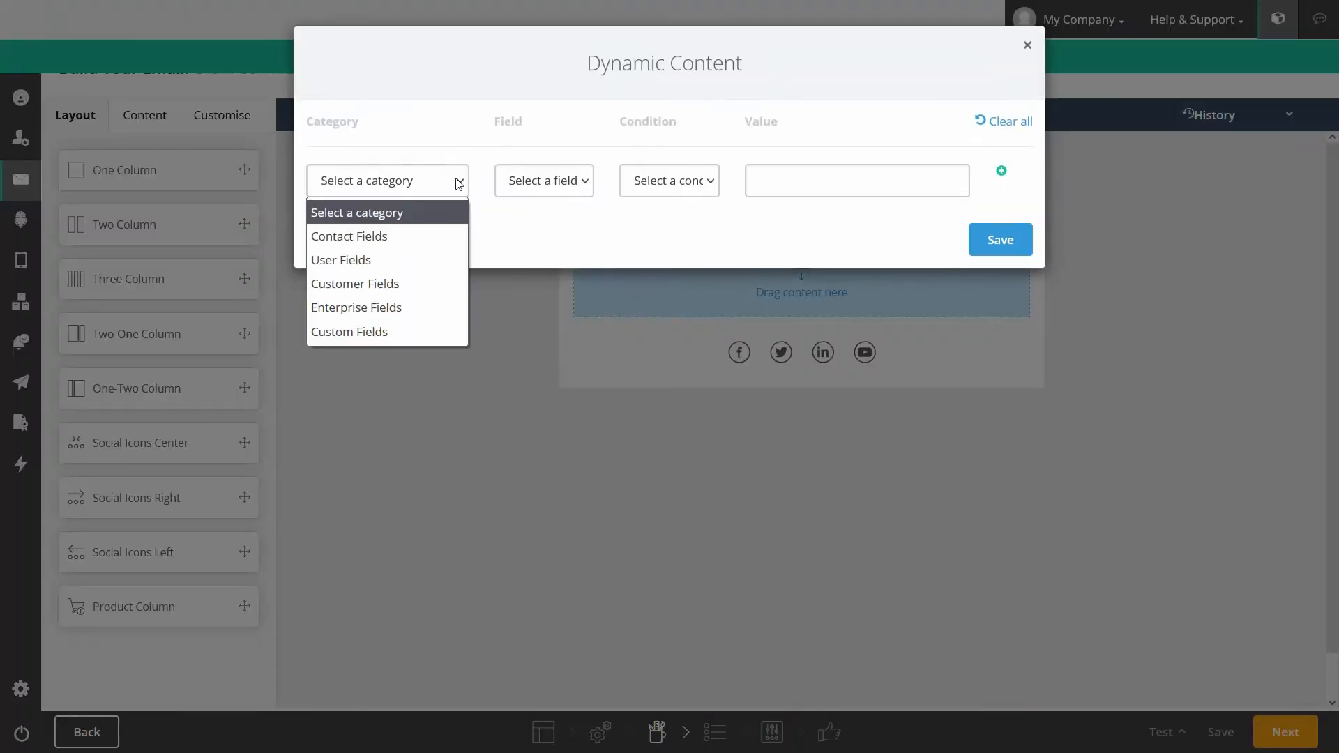
pyautogui.click(396, 236)
pyautogui.click(571, 183)
pyautogui.scroll(-2, 547, 516)
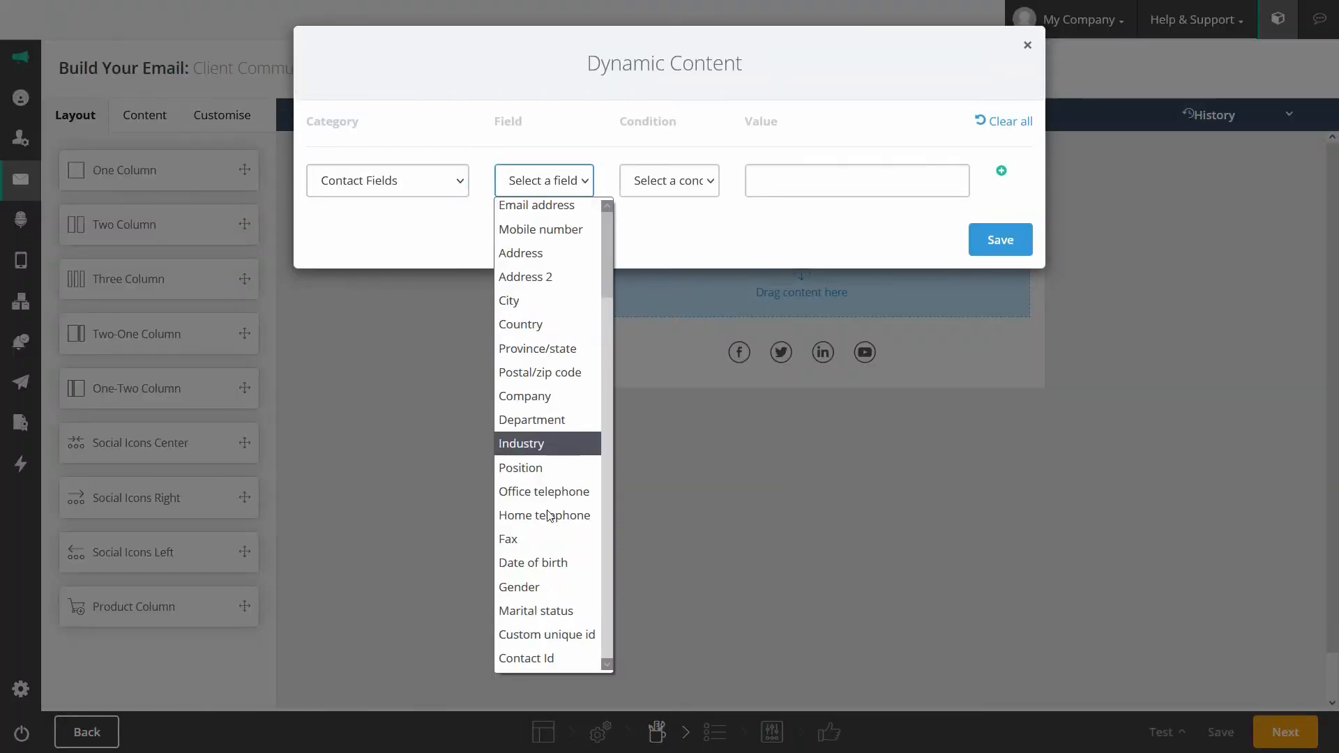
pyautogui.click(527, 590)
pyautogui.click(703, 181)
pyautogui.click(652, 233)
pyautogui.click(756, 188)
pyautogui.write('Female')
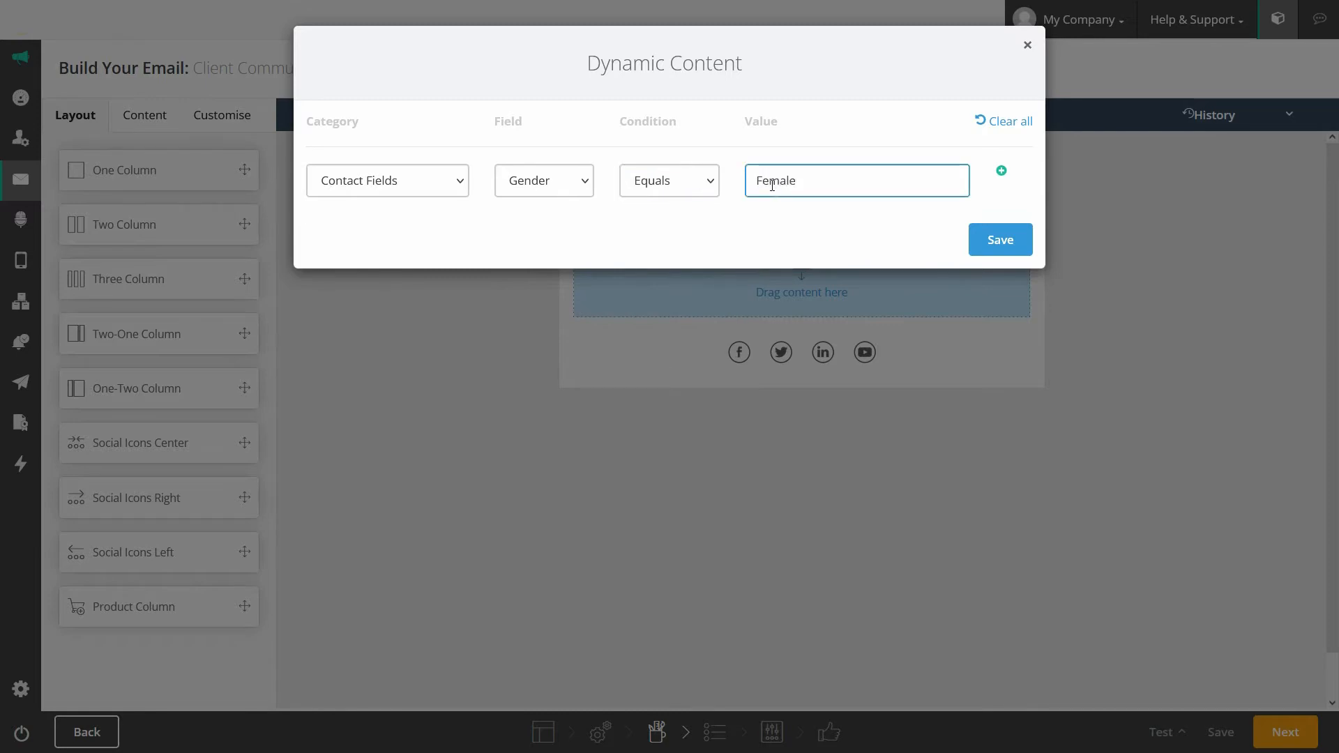
pyautogui.click(1005, 240)
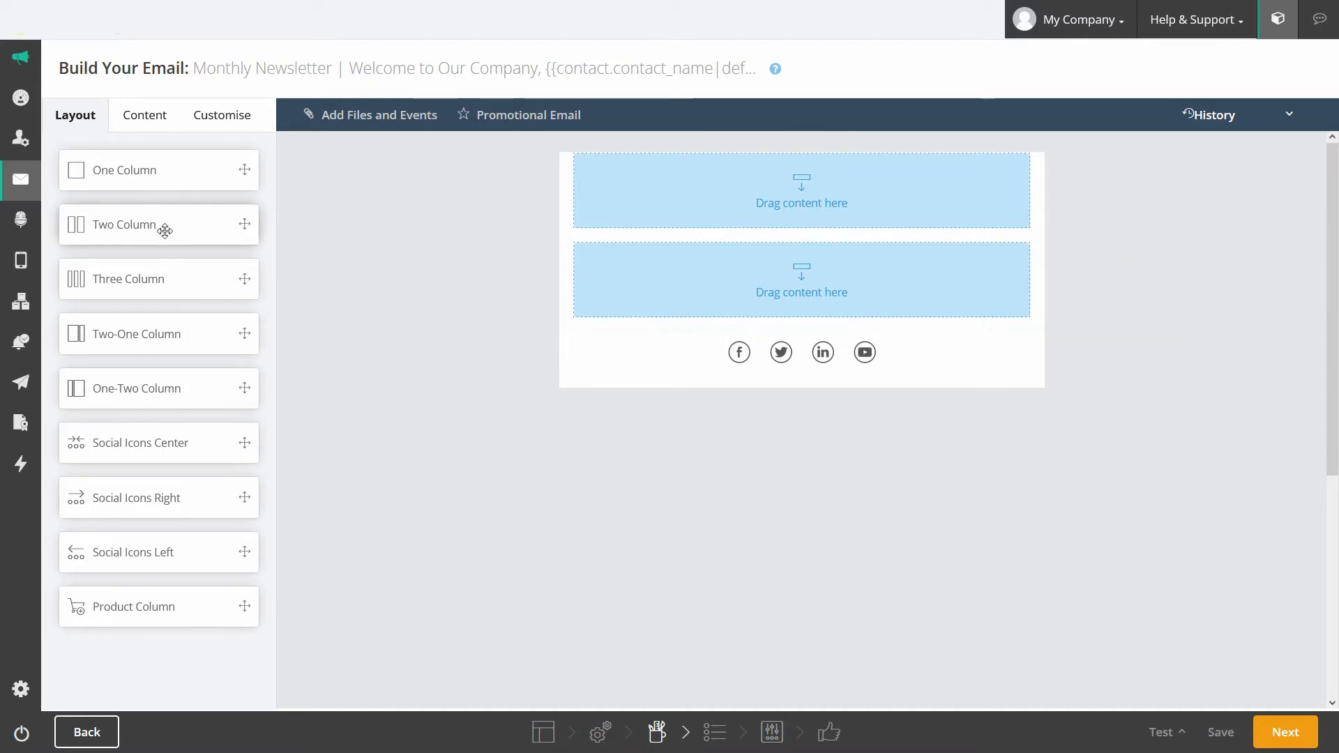
# Step: Add a two-column row, upload three images, and set the green glasses image as the top row's background
pyautogui.moveTo(164, 230); pyautogui.dragTo(630, 316)
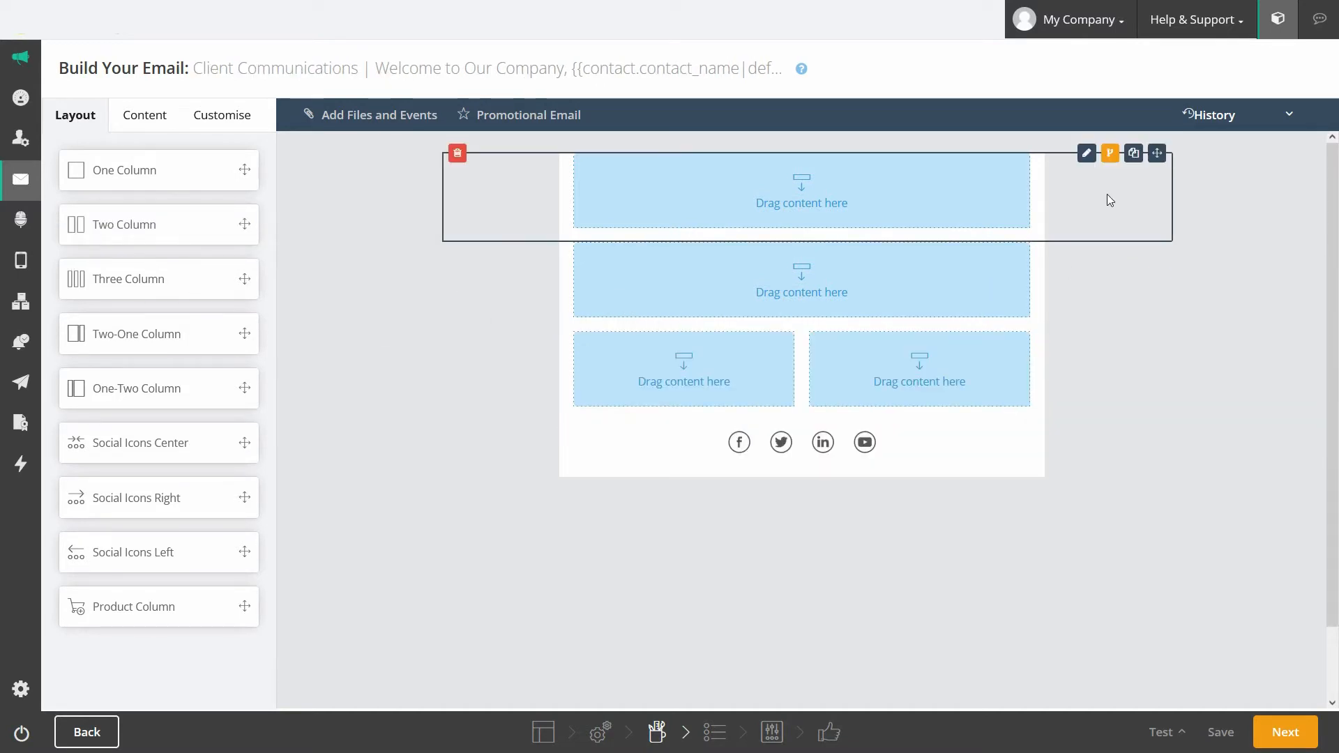
pyautogui.click(1086, 154)
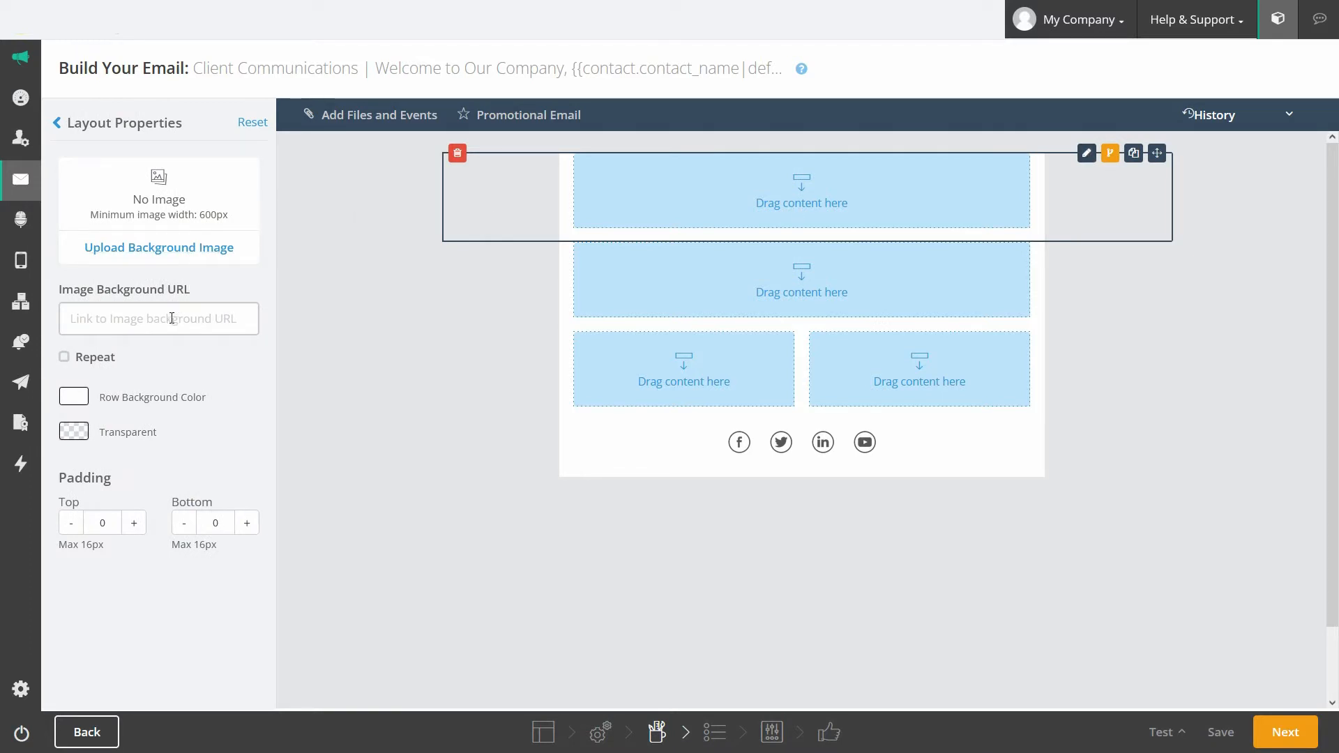
pyautogui.click(154, 249)
pyautogui.click(124, 127)
pyautogui.click(84, 112)
pyautogui.keyDown('shift'); pyautogui.click(203, 122); pyautogui.keyUp('shift')
pyautogui.click(318, 191)
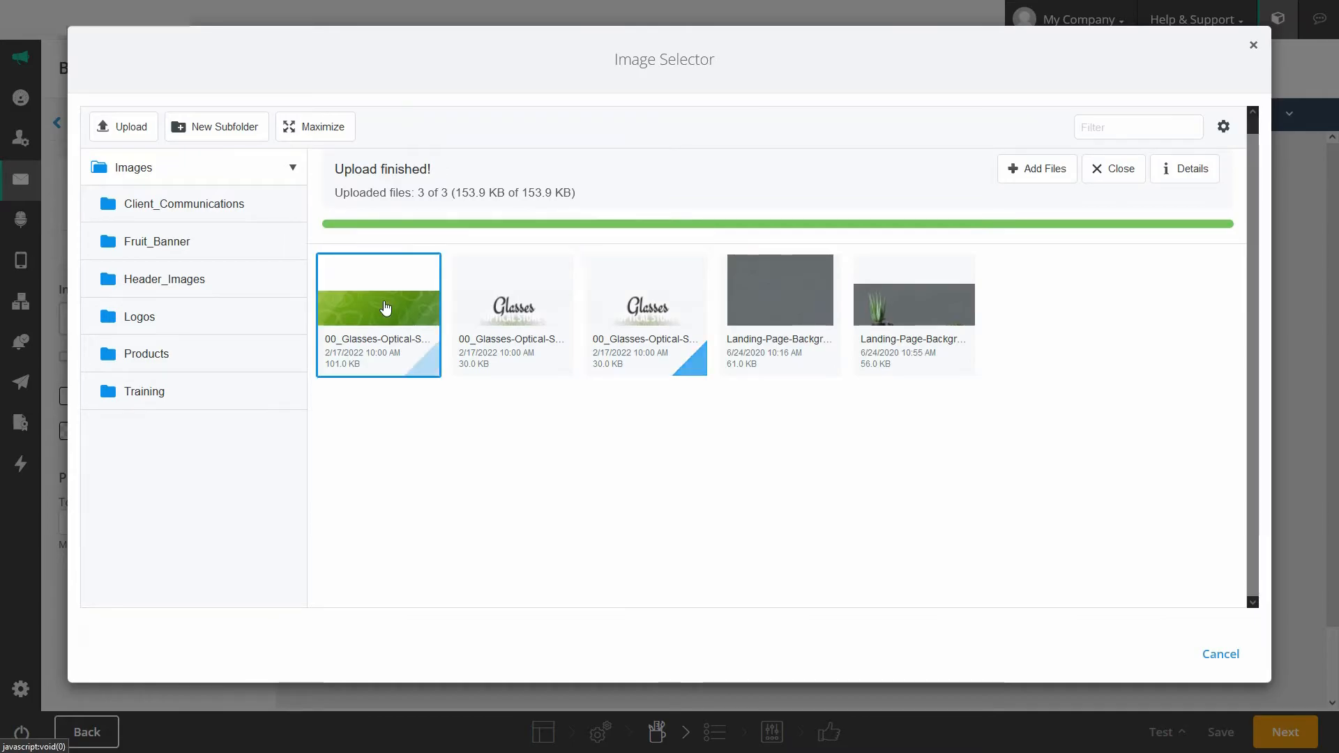
pyautogui.click(385, 307)
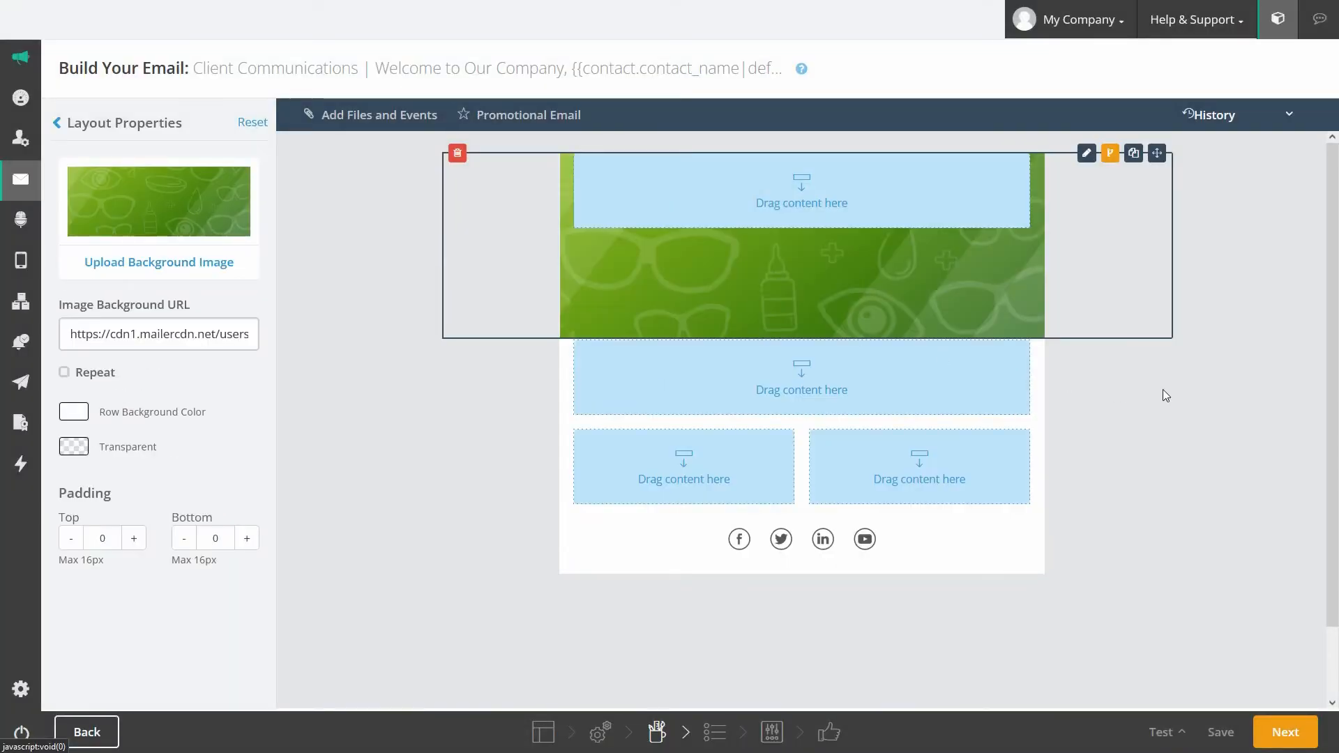
pyautogui.click(61, 125)
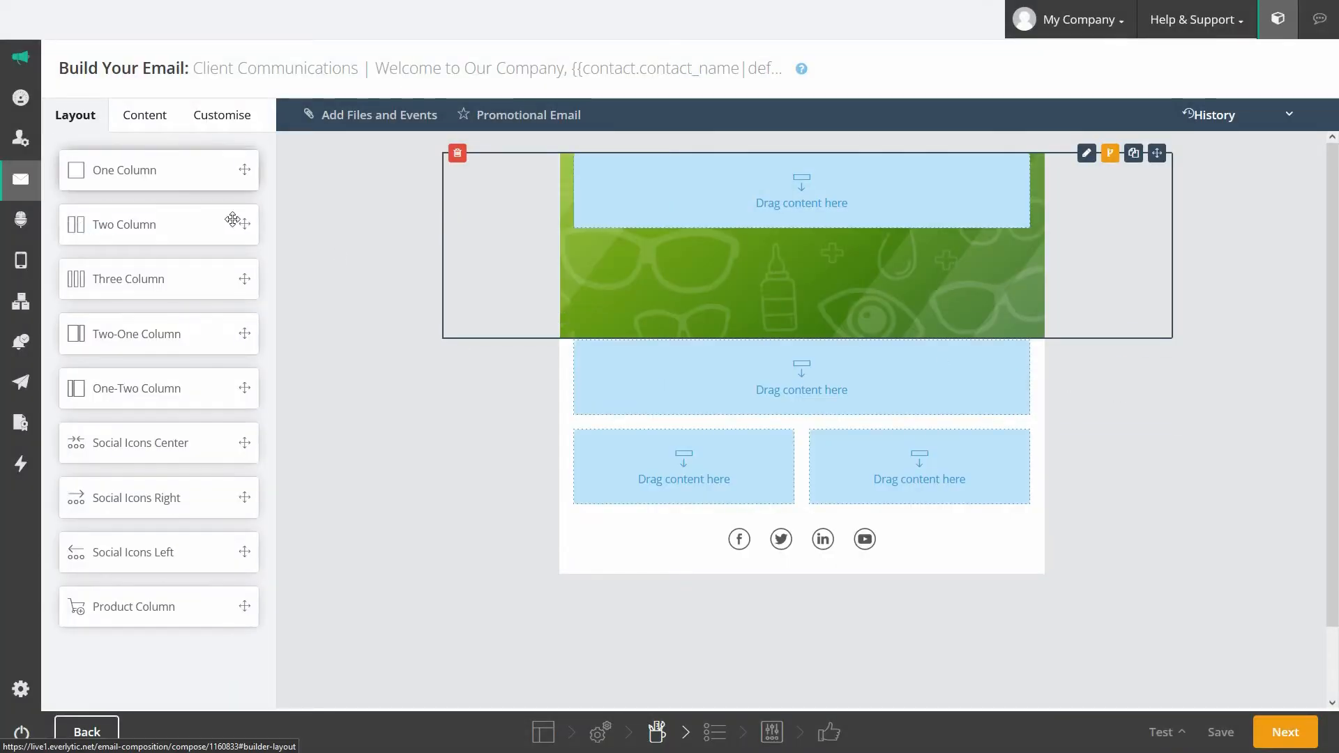
# Step: Apply the same green glasses background image to the second row
pyautogui.click(1086, 340)
pyautogui.click(162, 249)
pyautogui.click(377, 233)
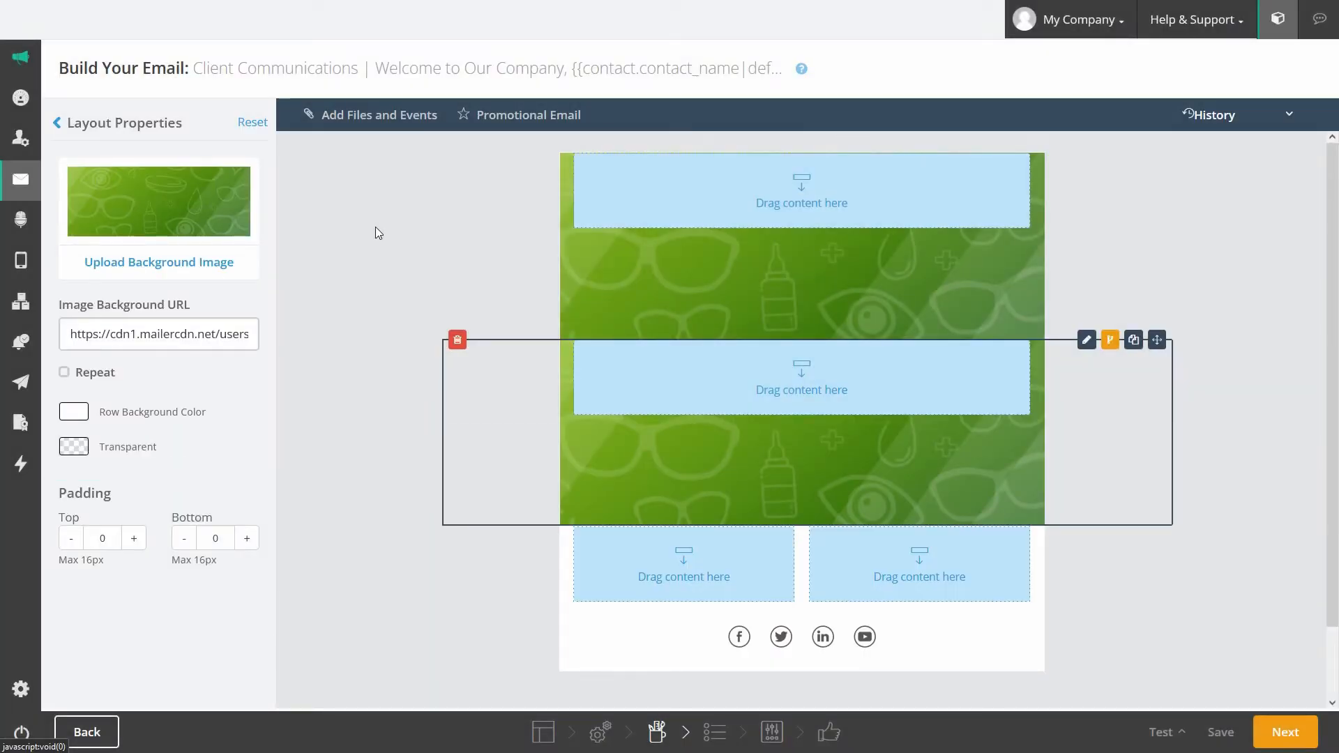
pyautogui.click(59, 123)
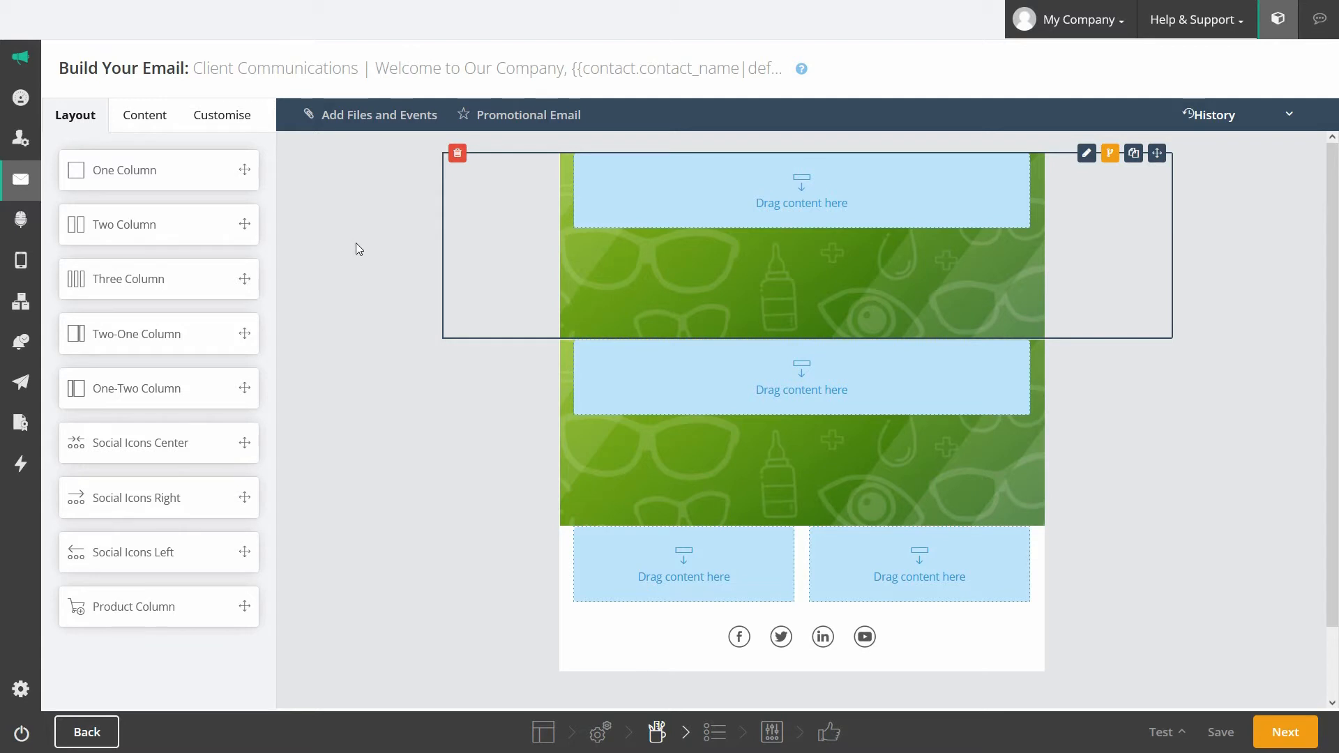
# Step: Drop an image block into each of the top two rows
pyautogui.click(155, 126)
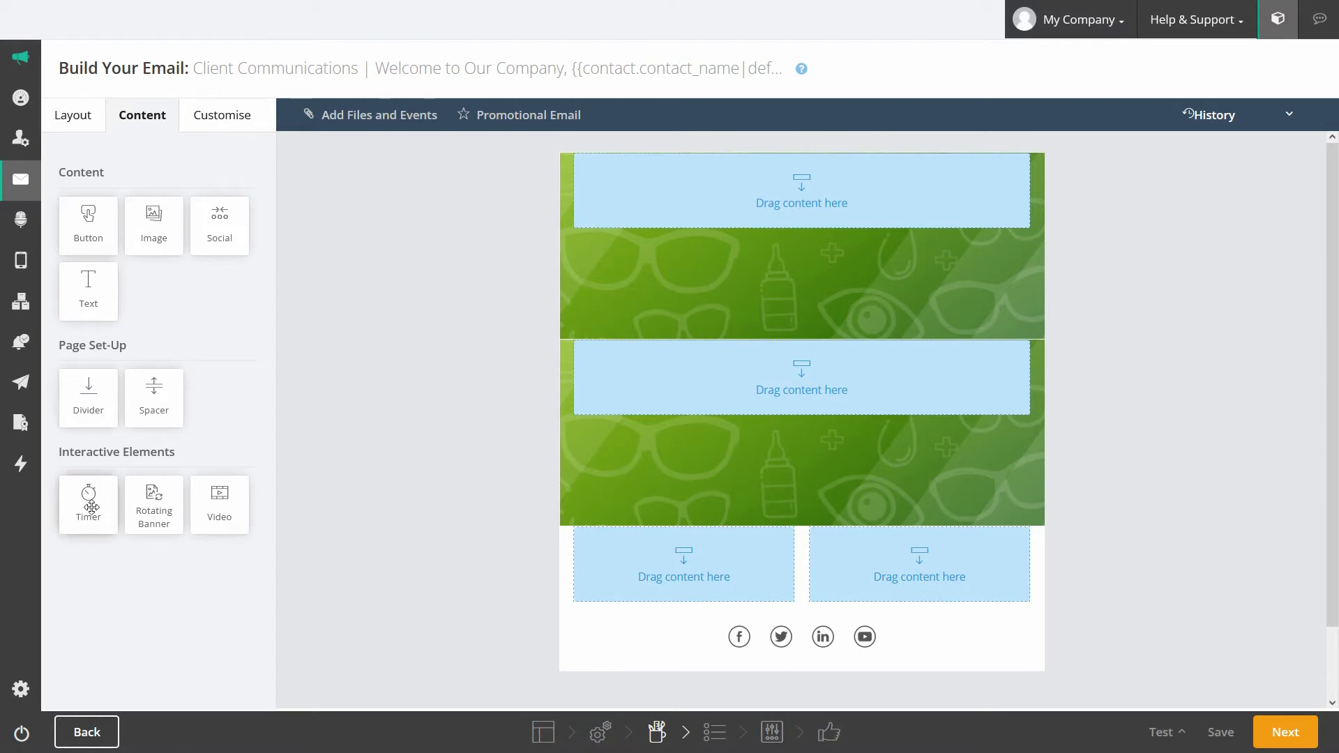
pyautogui.moveTo(162, 222); pyautogui.dragTo(729, 200)
pyautogui.moveTo(156, 225); pyautogui.dragTo(693, 377)
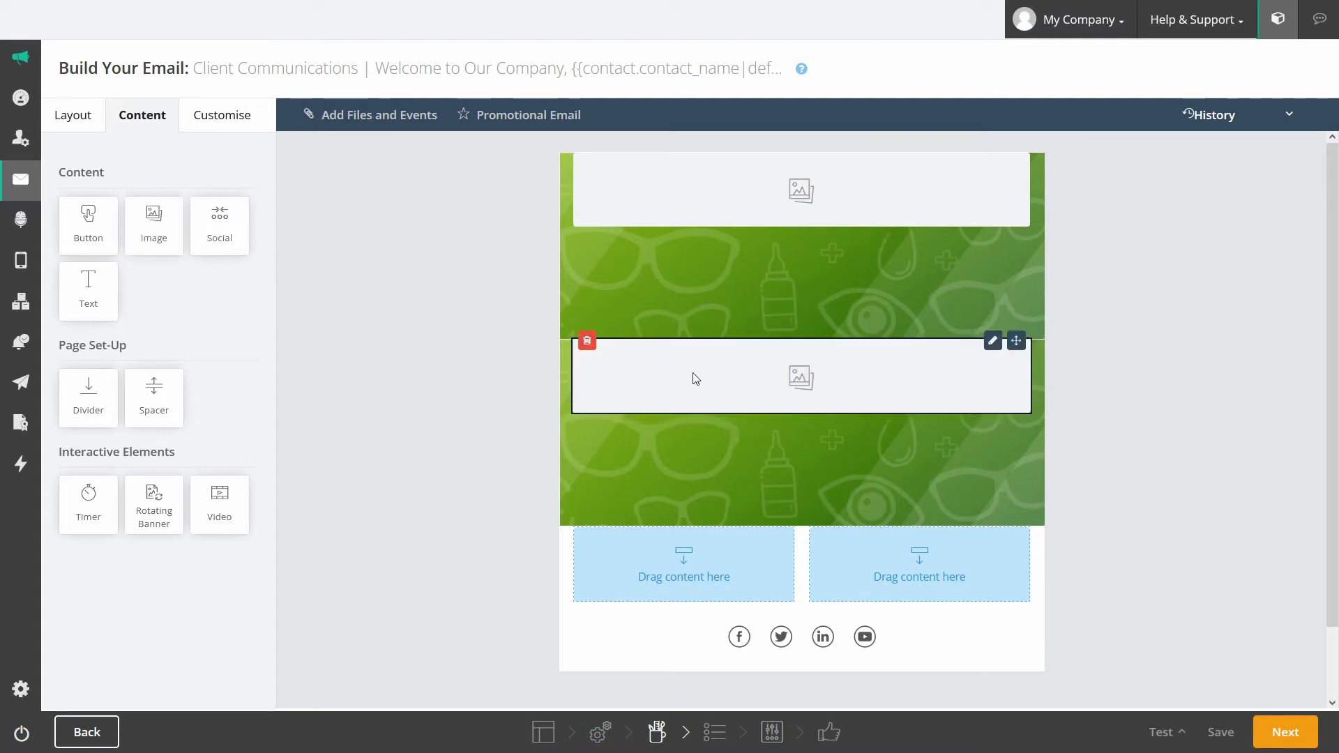
# Step: Add a one-column row with top padding 16 above the two-column row, holding a text block
pyautogui.click(61, 118)
pyautogui.moveTo(77, 169); pyautogui.dragTo(1047, 561)
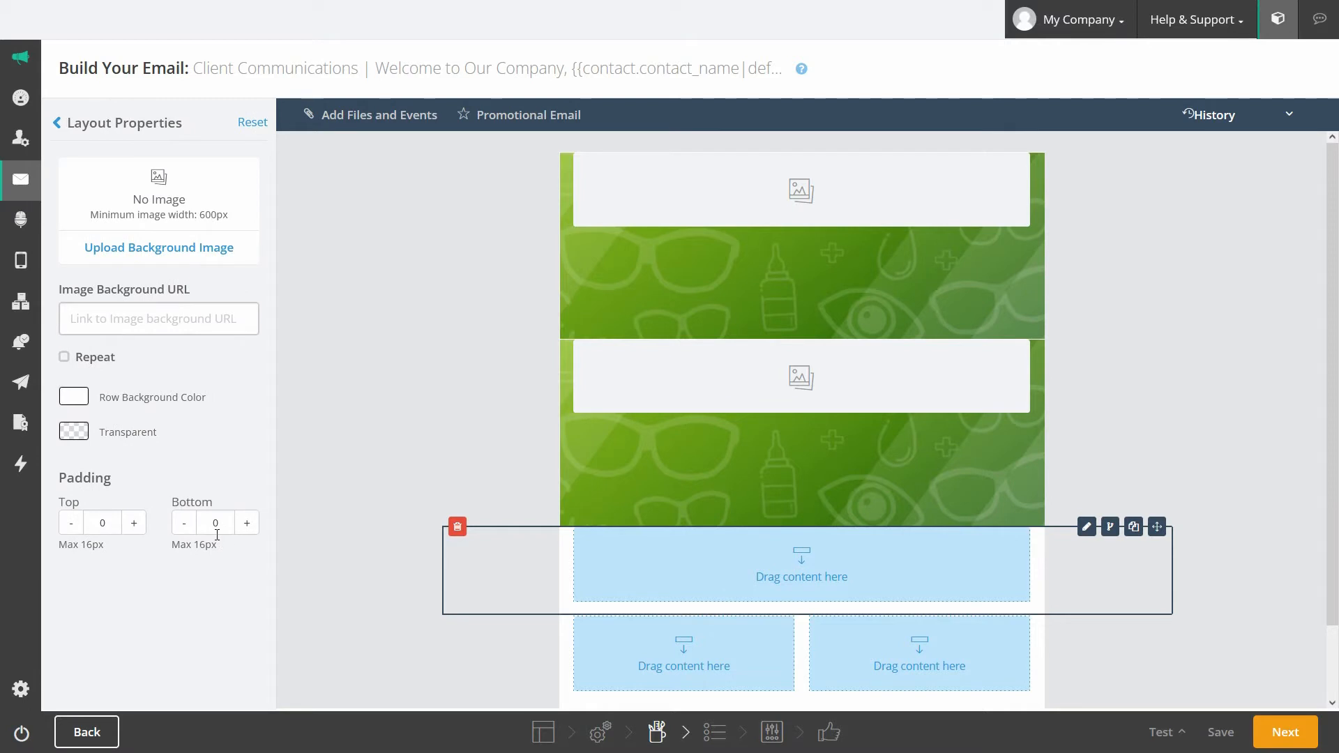
pyautogui.doubleClick(102, 523)
pyautogui.write('16')
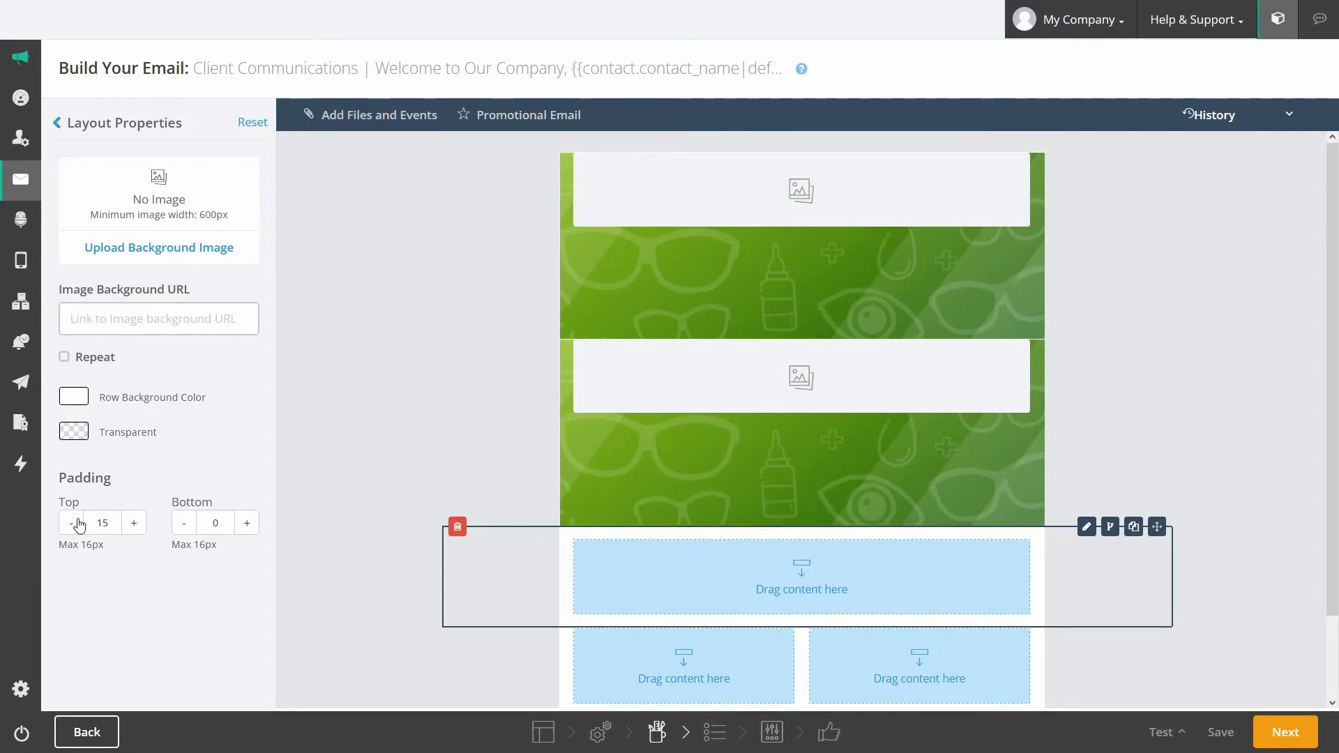
pyautogui.click(429, 438)
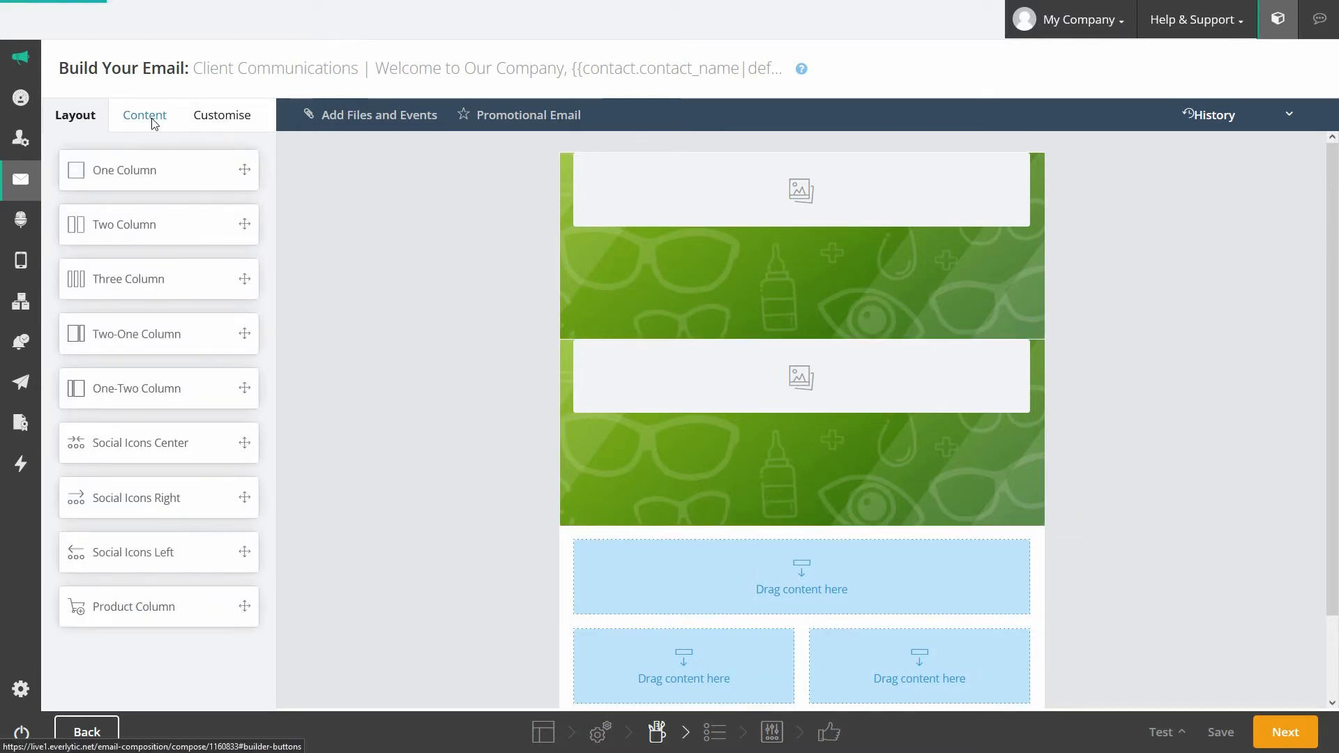
pyautogui.click(154, 119)
pyautogui.moveTo(94, 294); pyautogui.dragTo(667, 582)
# Step: Set the top image block to the Glasses Optical Store For Him image
pyautogui.moveTo(1019, 152)
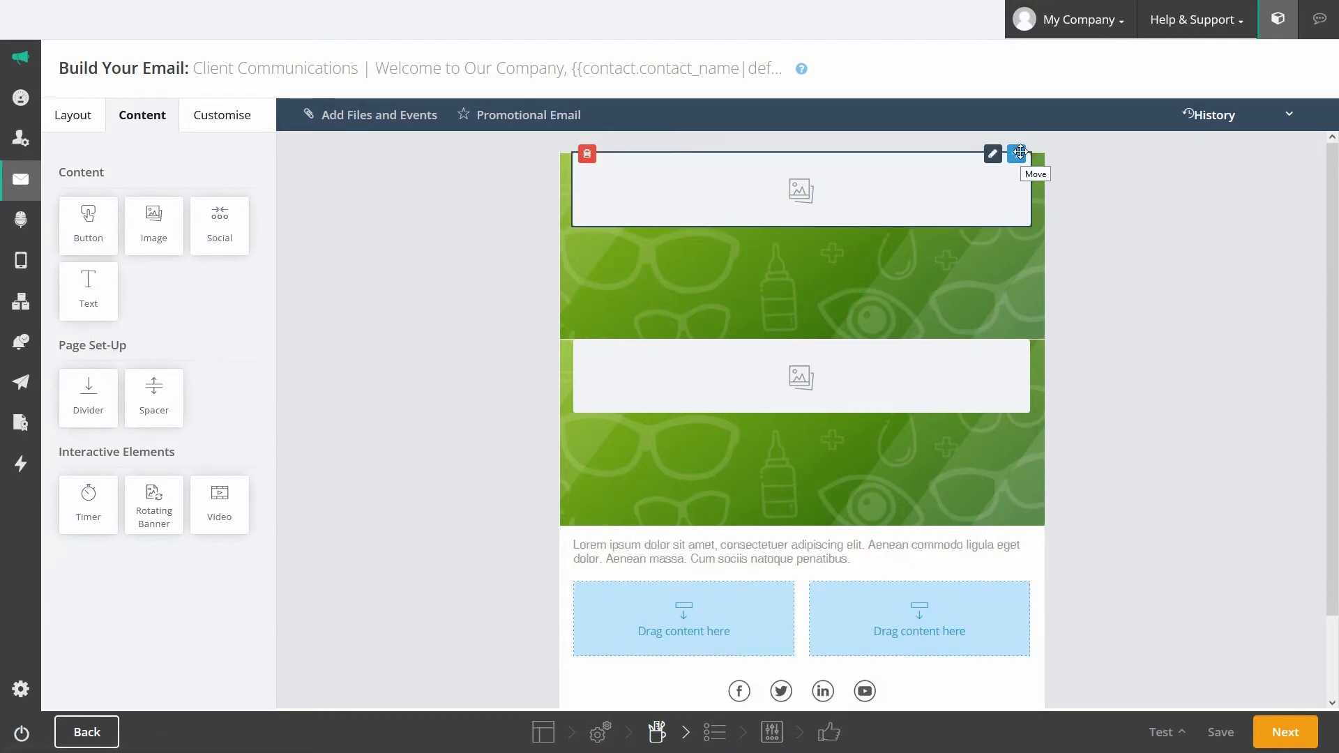
pyautogui.click(993, 154)
pyautogui.click(204, 251)
pyautogui.click(654, 221)
pyautogui.doubleClick(658, 226)
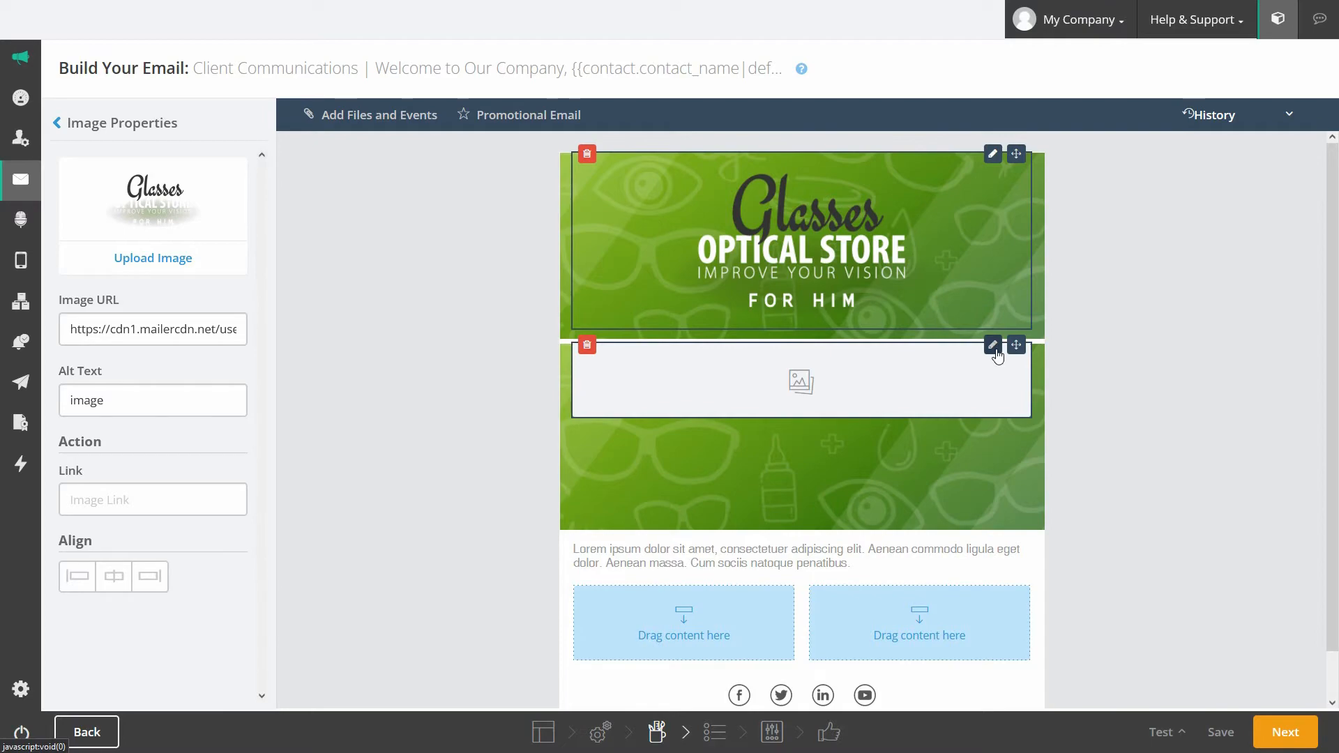
# Step: Set the second image block to the Glasses For Her image
pyautogui.click(952, 415)
pyautogui.click(155, 249)
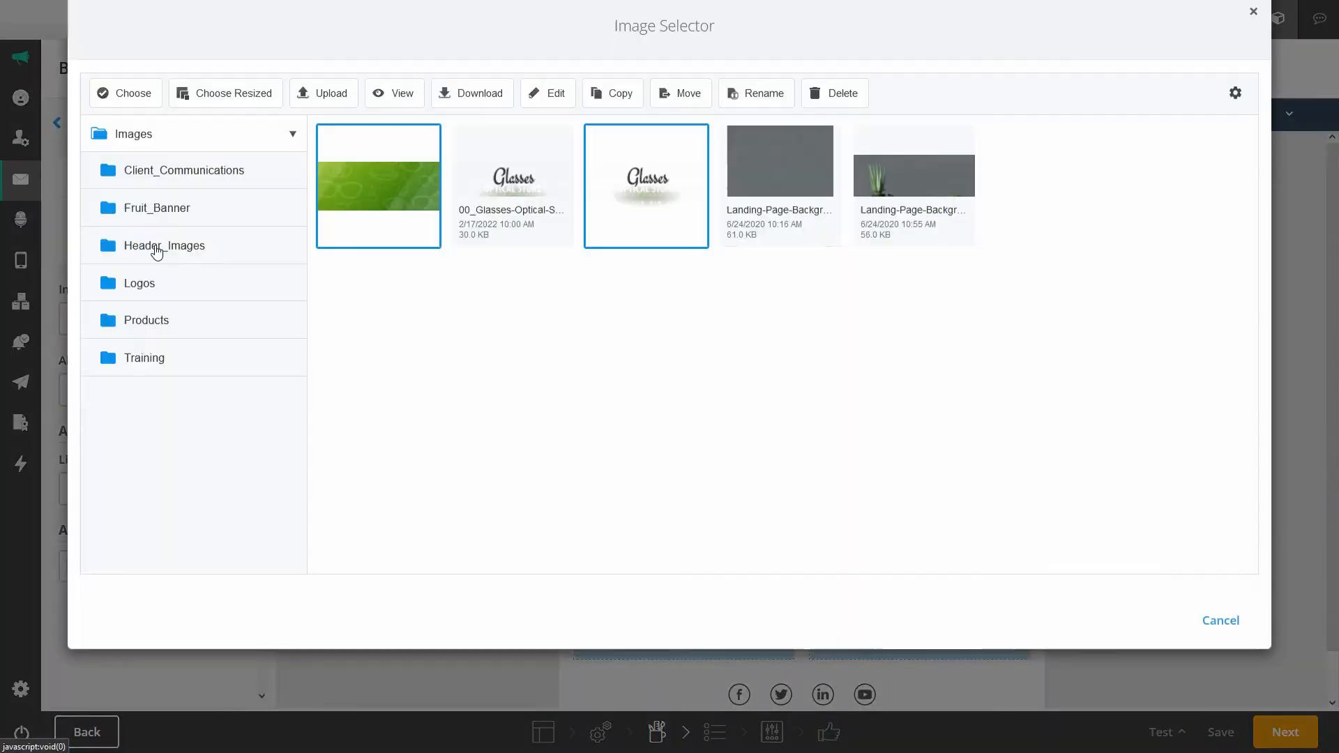
pyautogui.doubleClick(514, 223)
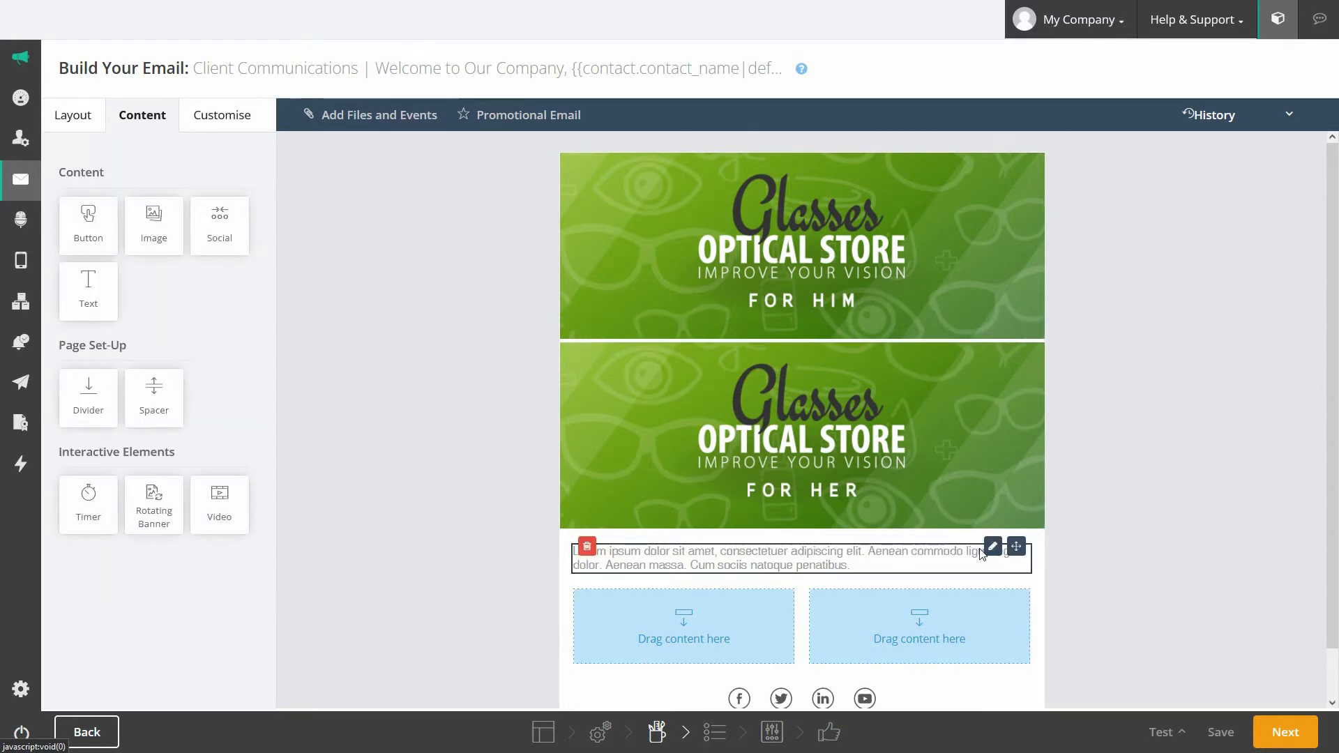
# Step: Replace the lorem ipsum with 'Hi' and 'Please see our new specials below' on separate lines
pyautogui.click(992, 548)
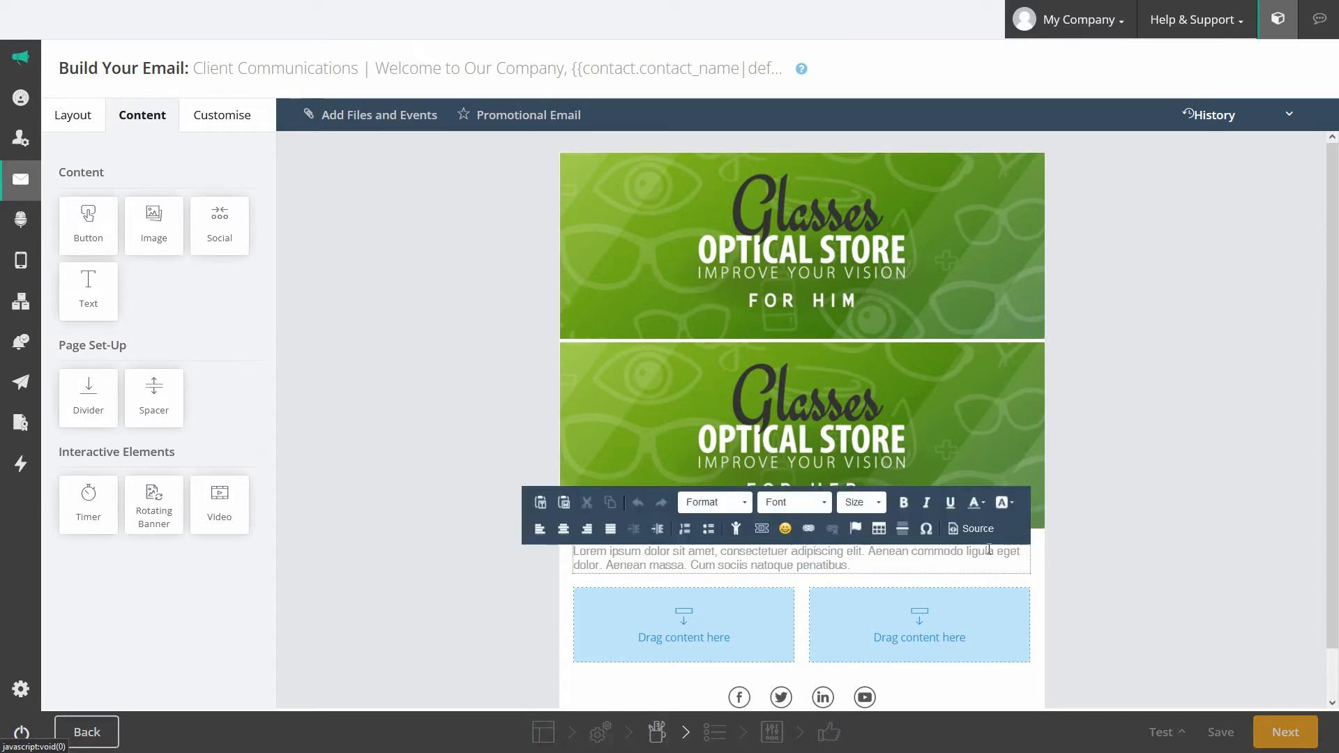
pyautogui.tripleClick(826, 556)
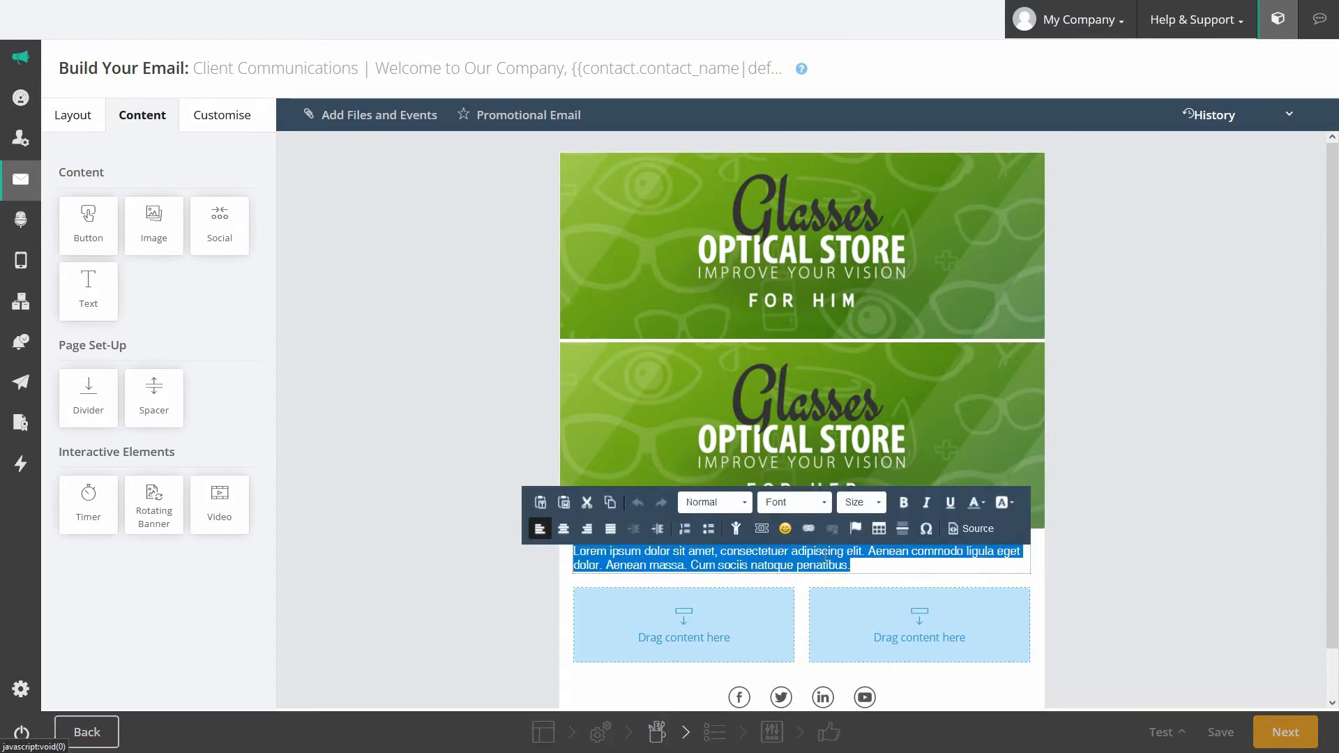
pyautogui.write('Hi')
pyautogui.press('Return')
pyautogui.write('Please see our new specials below')
# Step: Format the greeting text in Candara size 15 with a new colour, centred
pyautogui.hotkey('ctrl', 'a')
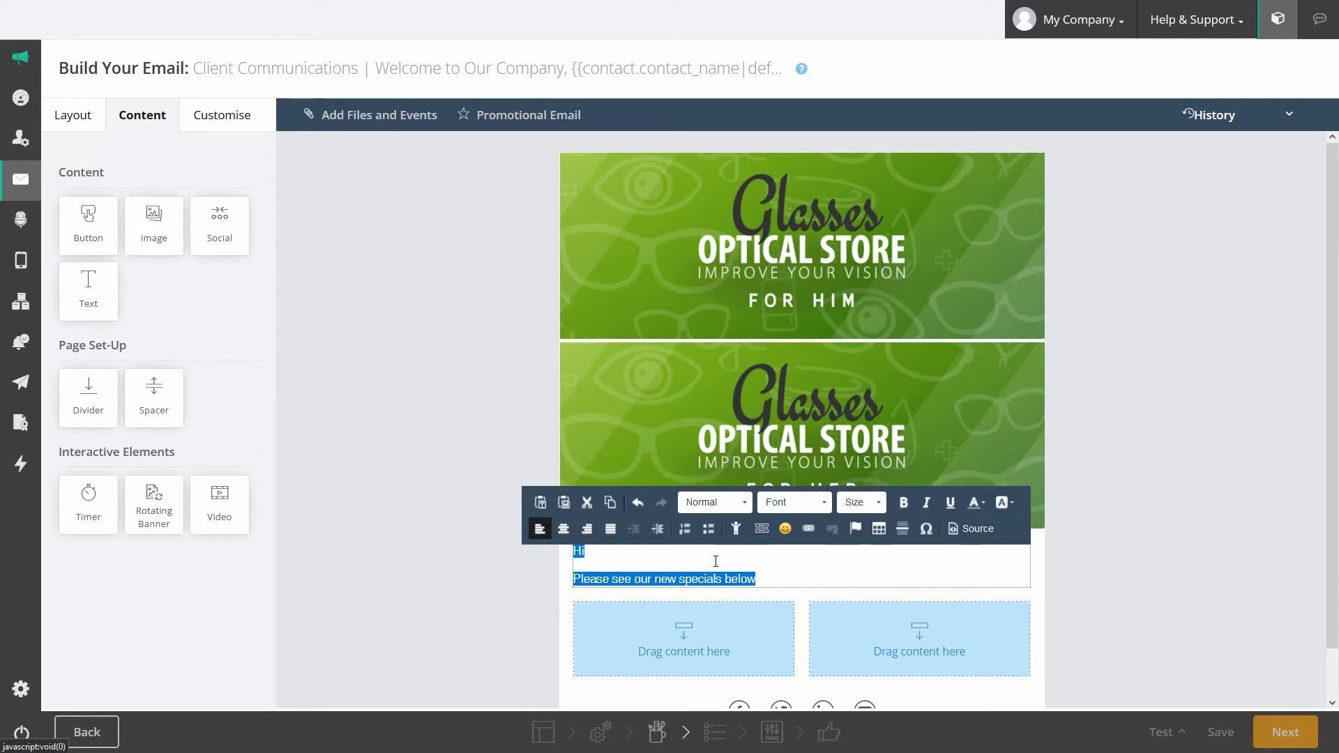
pyautogui.click(861, 502)
pyautogui.scroll(-2, 856, 647)
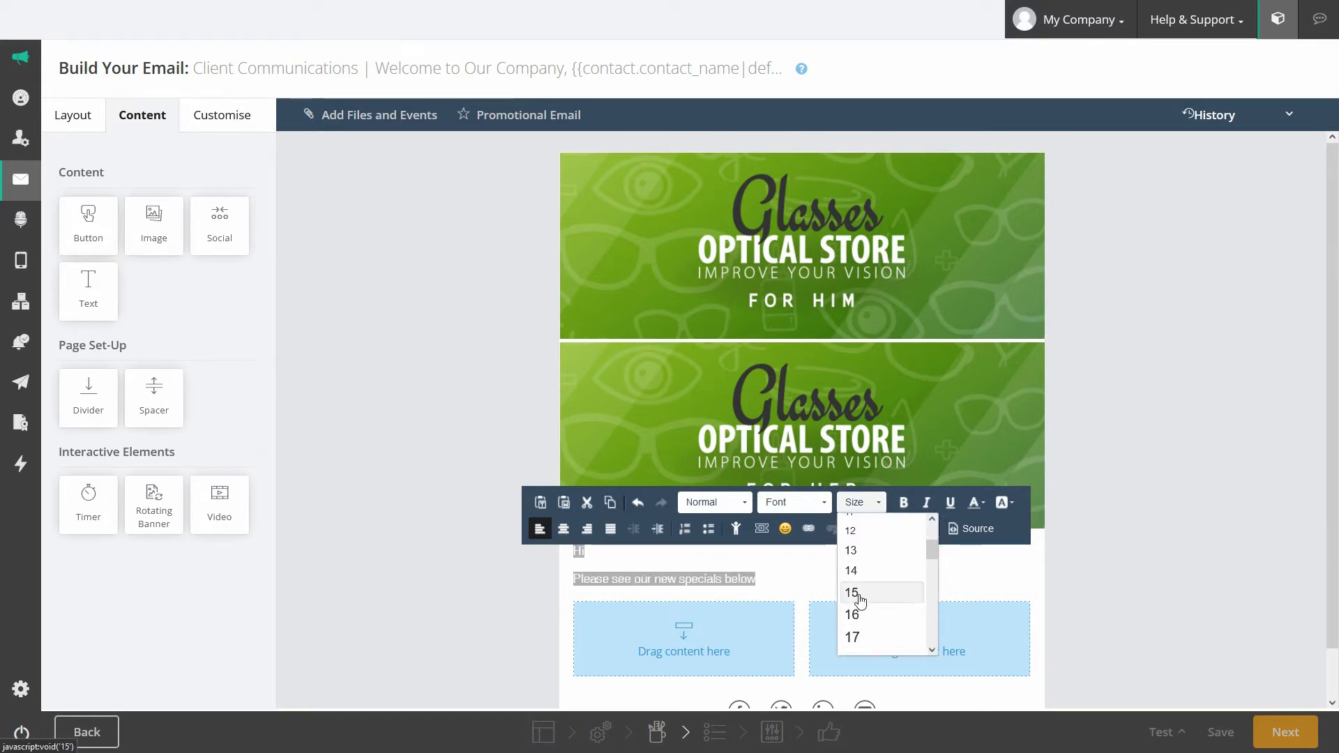
pyautogui.click(852, 593)
pyautogui.click(795, 502)
pyautogui.click(802, 612)
pyautogui.click(976, 502)
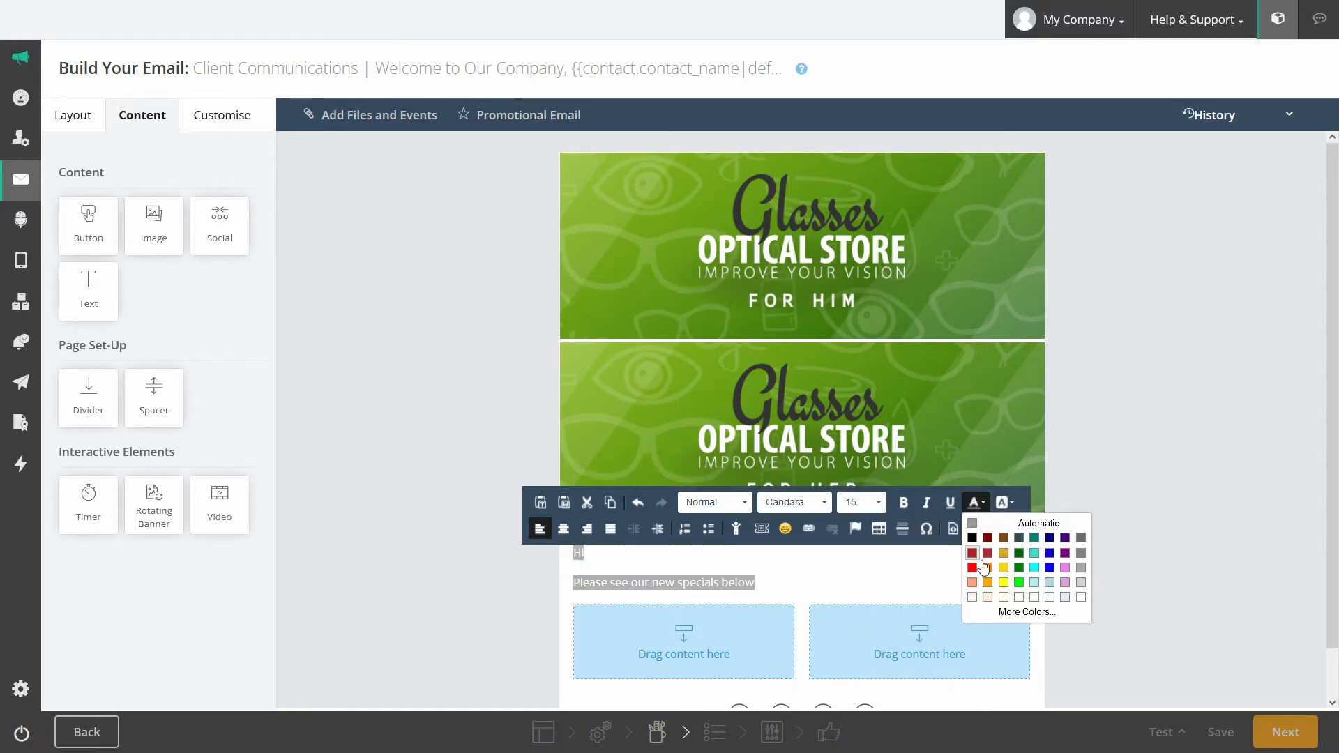
pyautogui.click(1019, 552)
pyautogui.click(587, 528)
pyautogui.click(588, 528)
pyautogui.click(563, 529)
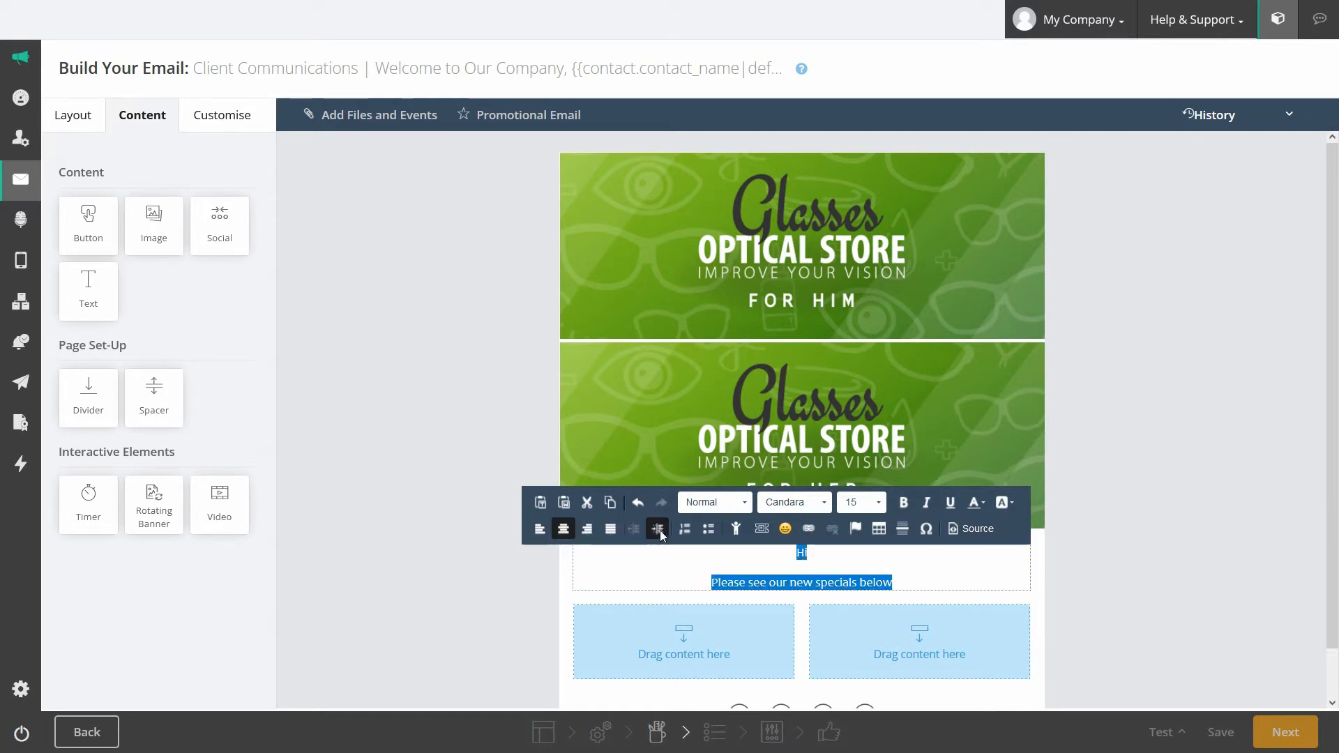
pyautogui.click(819, 554)
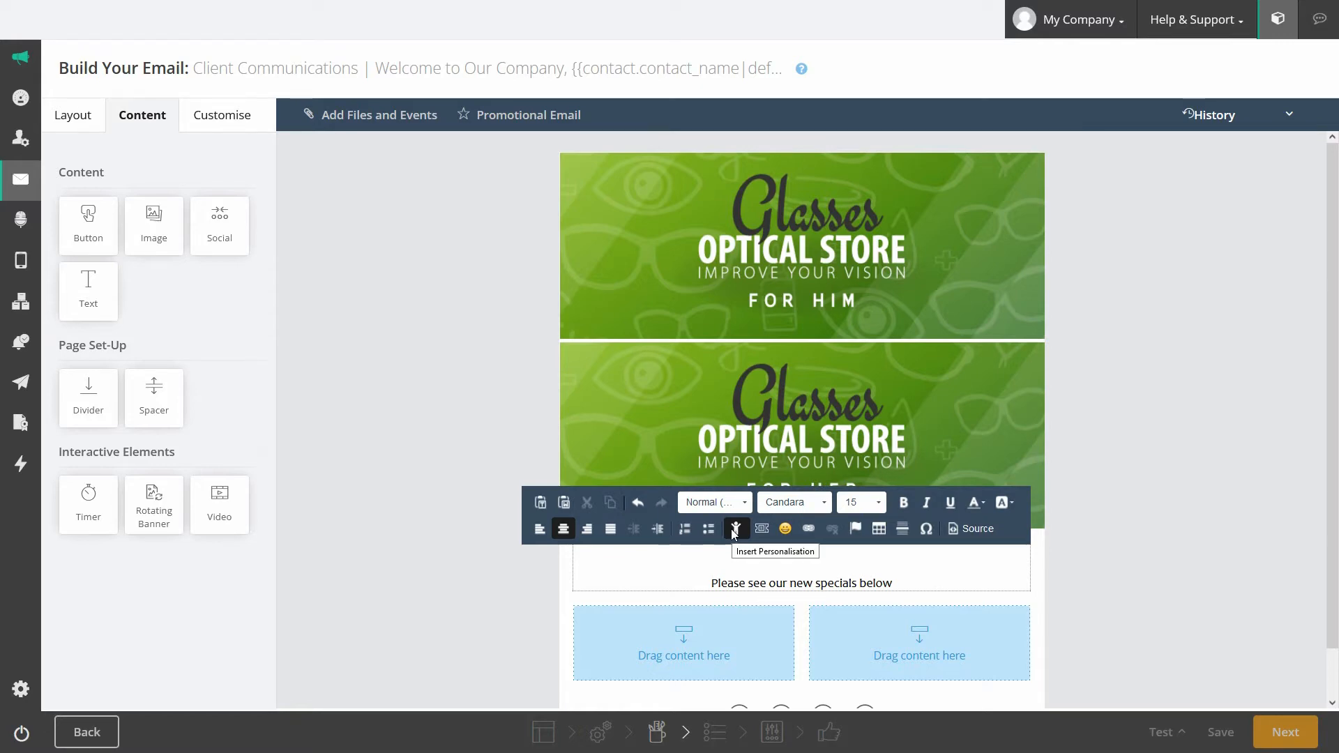
# Step: Insert the contact's First name field after Hi, with 'there' as the fallback
pyautogui.click(733, 532)
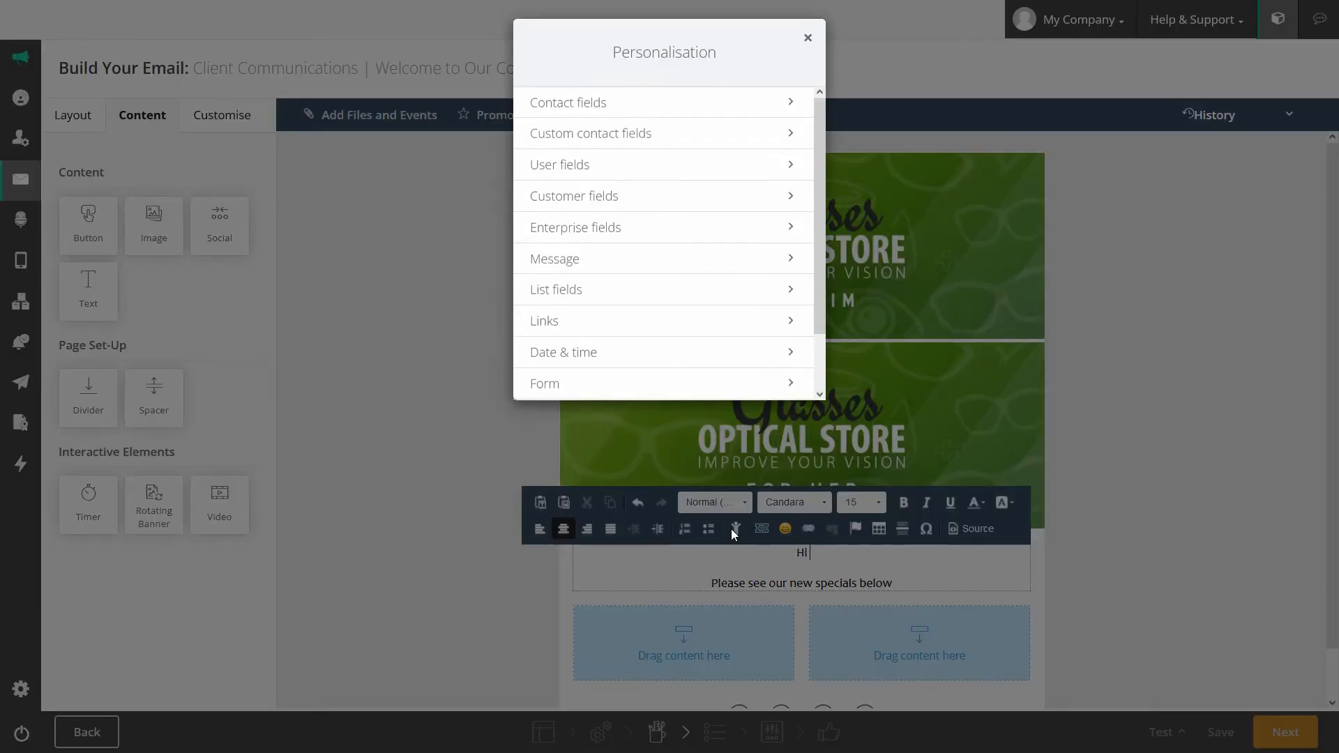
pyautogui.click(592, 120)
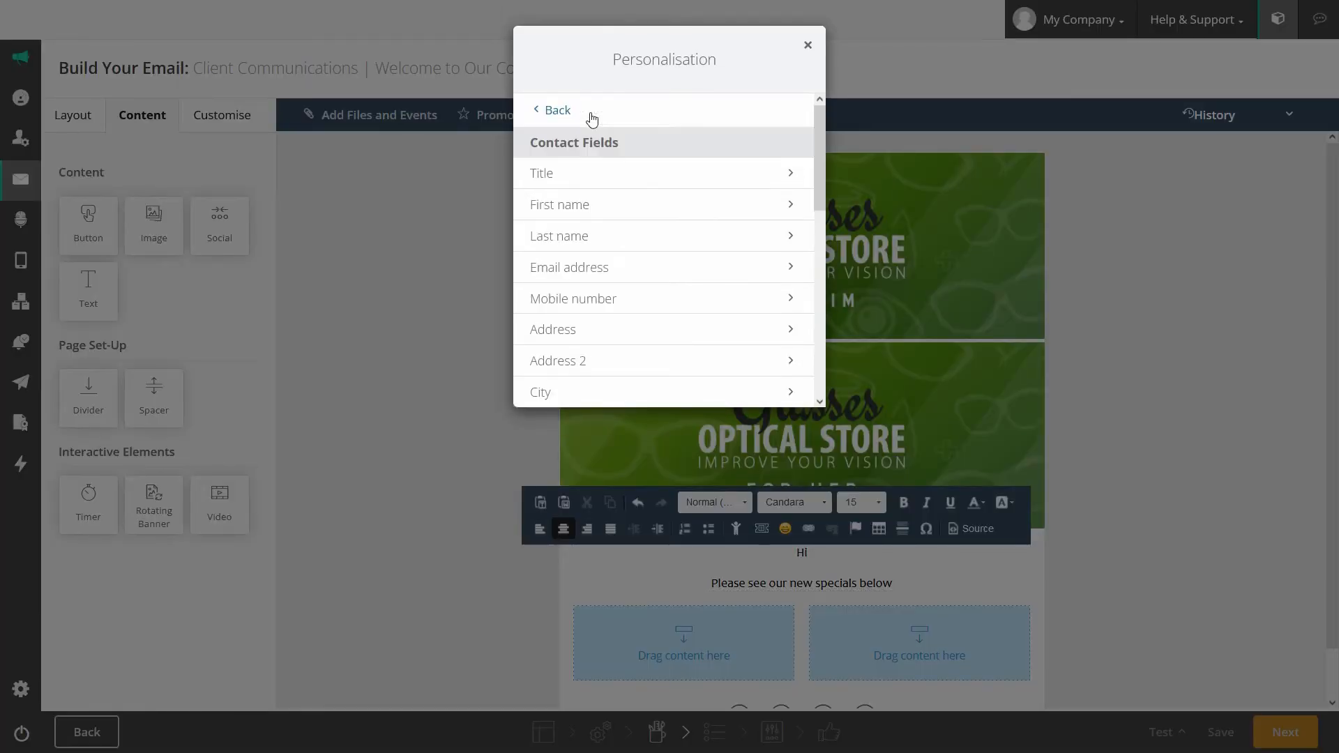
pyautogui.click(571, 207)
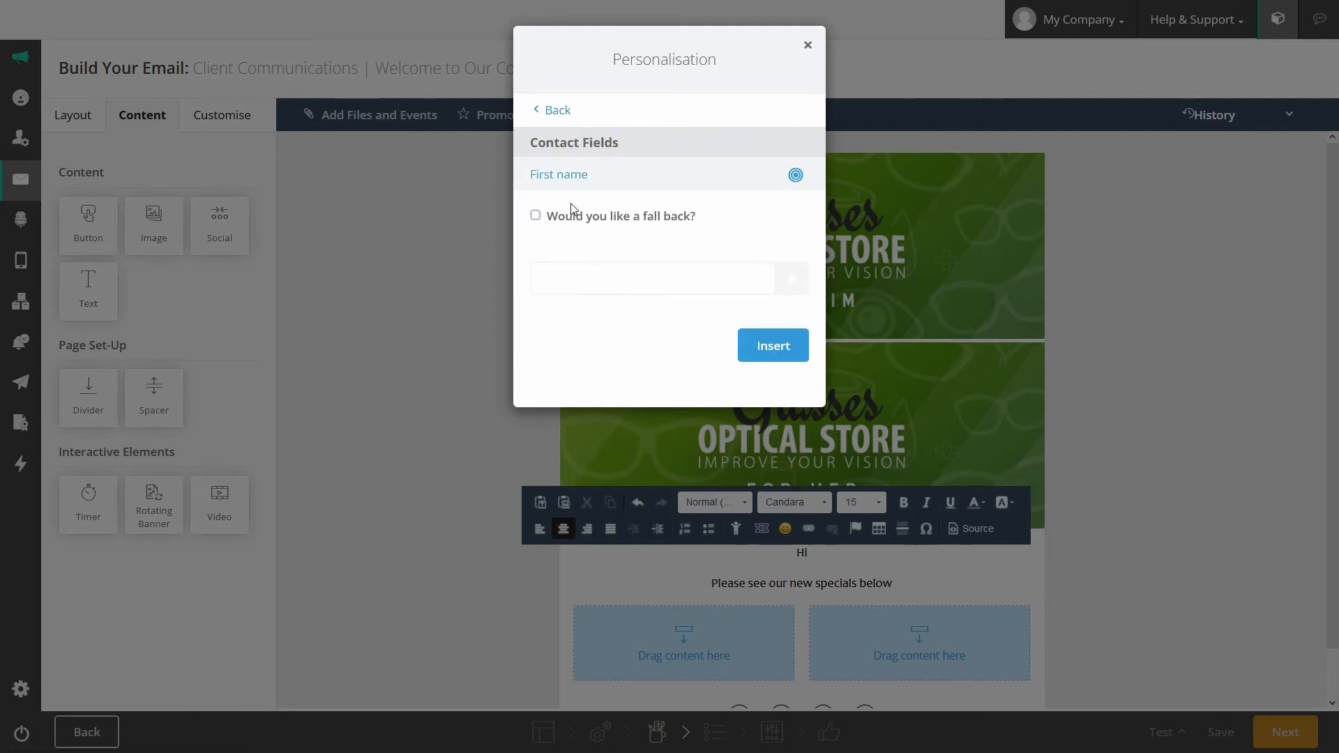
pyautogui.click(537, 218)
pyautogui.write('there')
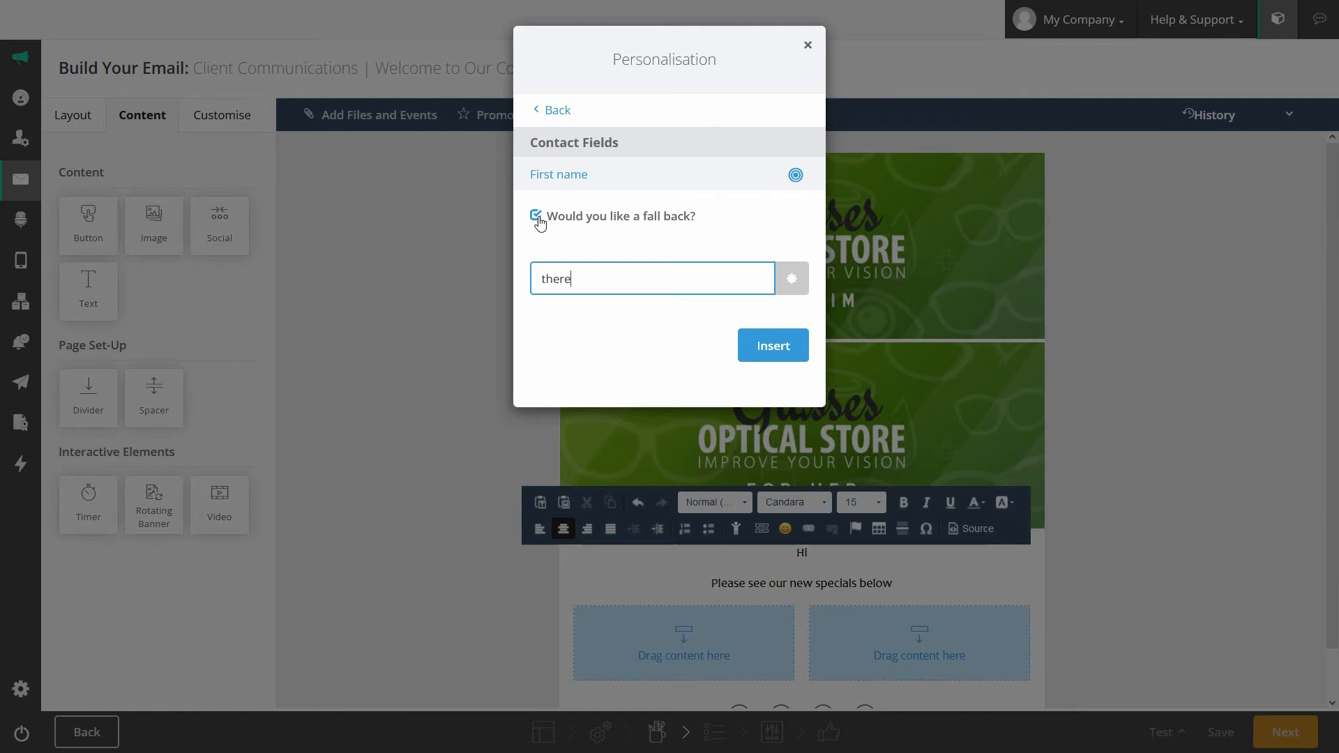
pyautogui.click(777, 348)
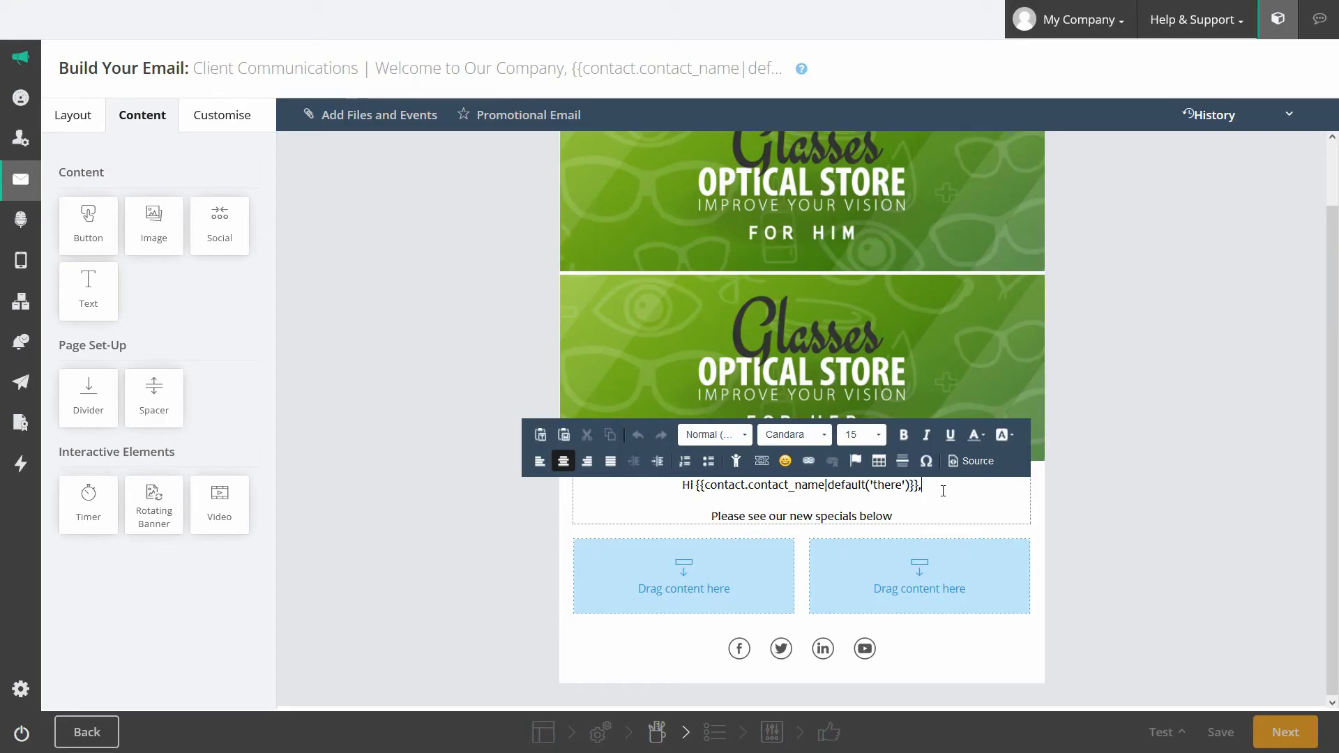
pyautogui.click(439, 444)
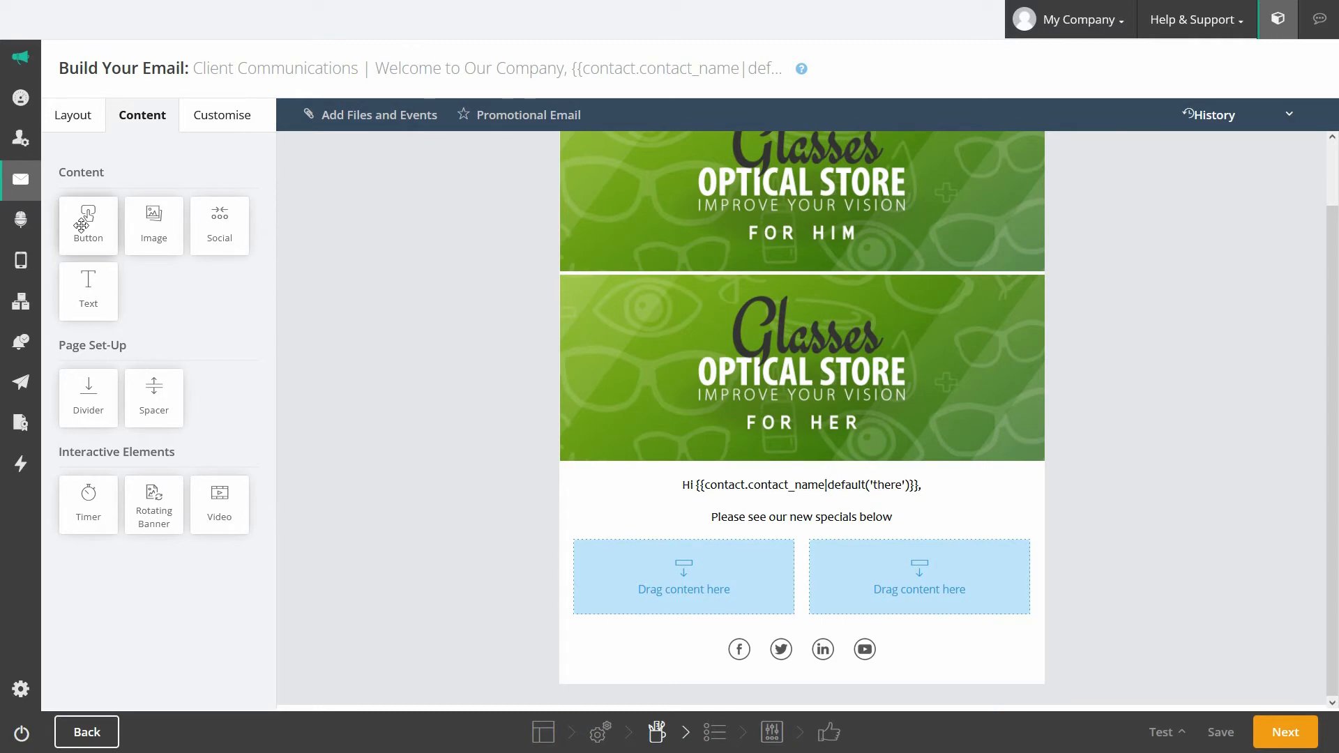
# Step: Add a button to the left column and relabel it 'See More'
pyautogui.moveTo(82, 225); pyautogui.dragTo(681, 597)
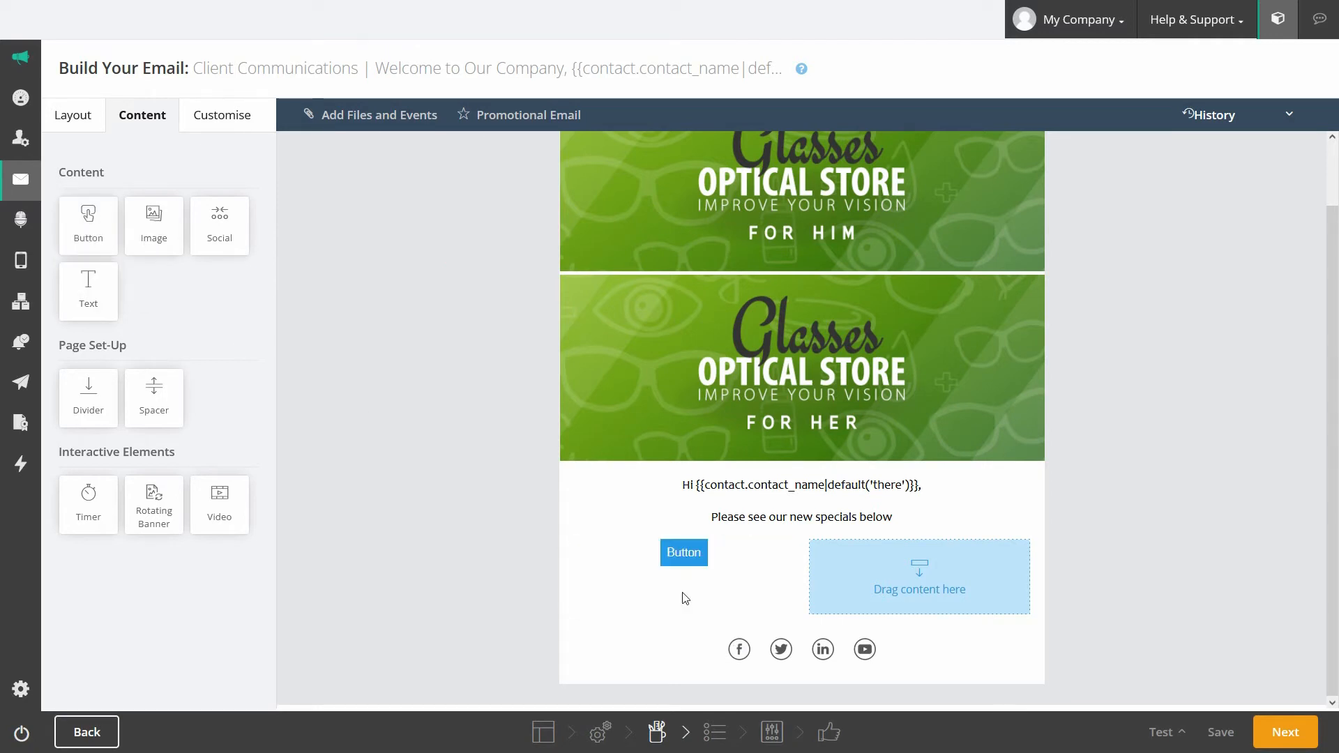
pyautogui.click(759, 542)
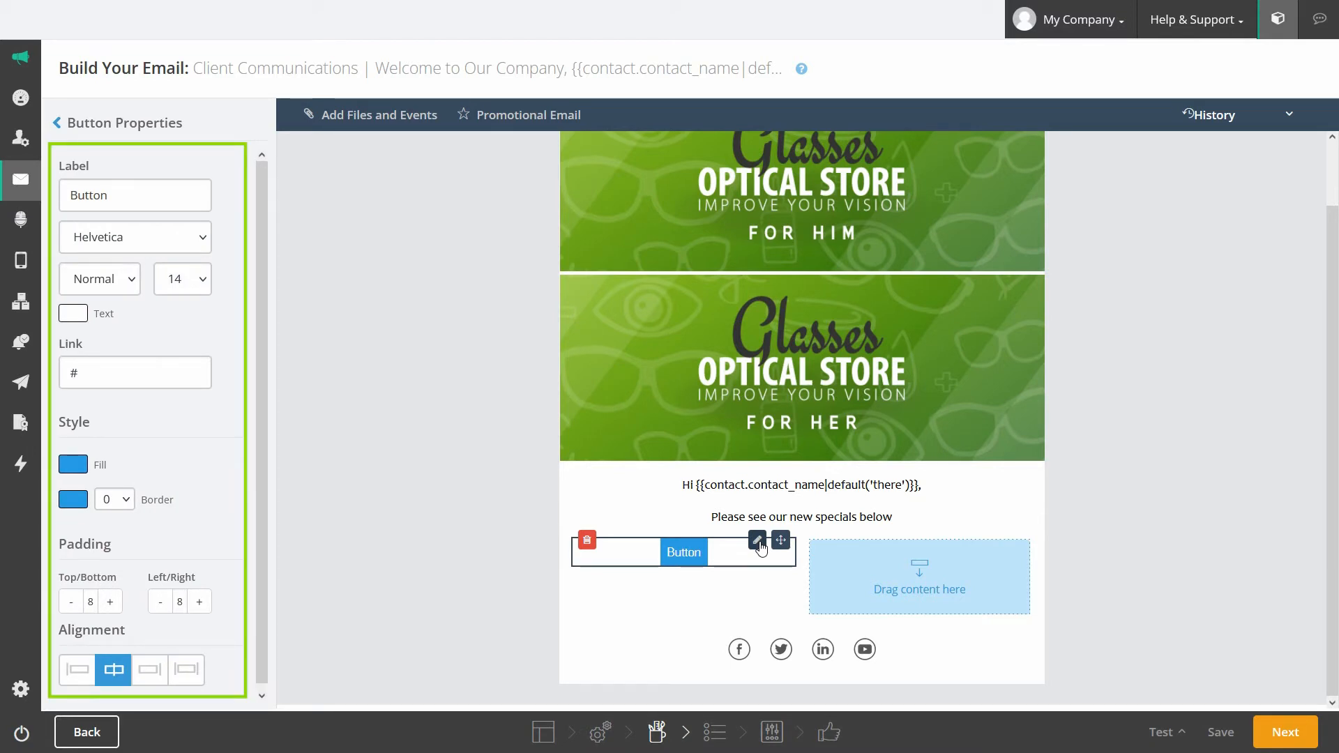
pyautogui.click(112, 195)
pyautogui.moveTo(111, 195); pyautogui.dragTo(57, 199)
pyautogui.write('See More')
# Step: Set the button label to Calibri Bold and its link to 'add link here'
pyautogui.click(143, 236)
pyautogui.click(105, 427)
pyautogui.click(99, 278)
pyautogui.click(82, 383)
pyautogui.click(183, 279)
pyautogui.click(164, 453)
pyautogui.doubleClick(105, 377)
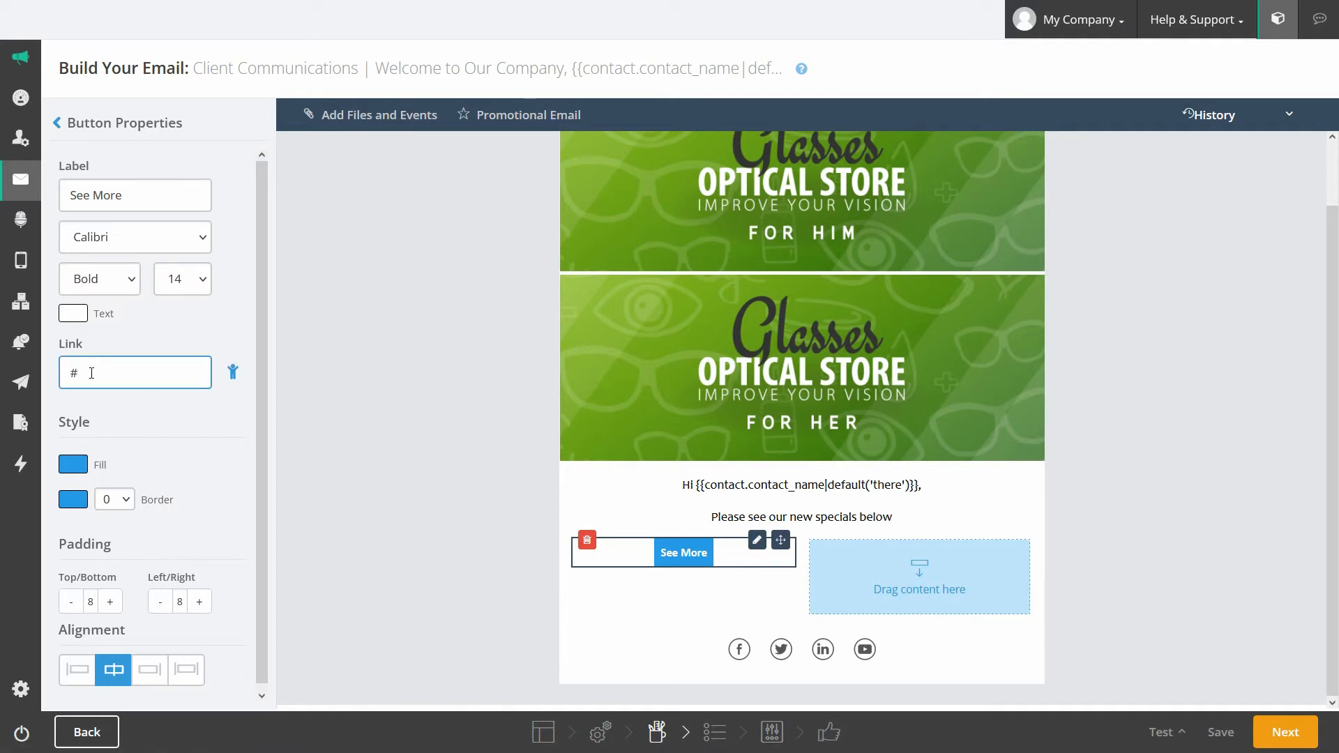
pyautogui.write('add link here')
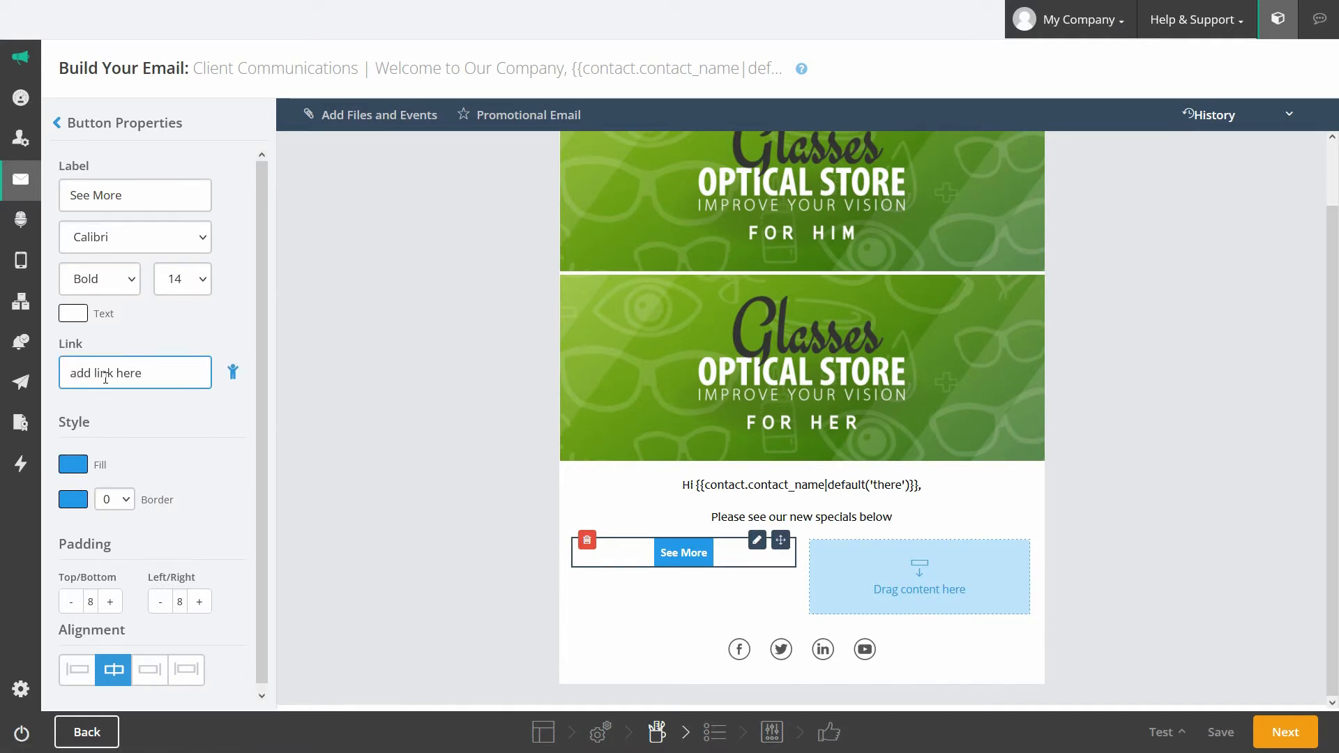
# Step: Give the button a green 92d400 fill, no border and wider side padding of 17
pyautogui.click(75, 467)
pyautogui.moveTo(260, 601); pyautogui.dragTo(311, 595)
pyautogui.write('92d400')
pyautogui.click(186, 431)
pyautogui.click(73, 500)
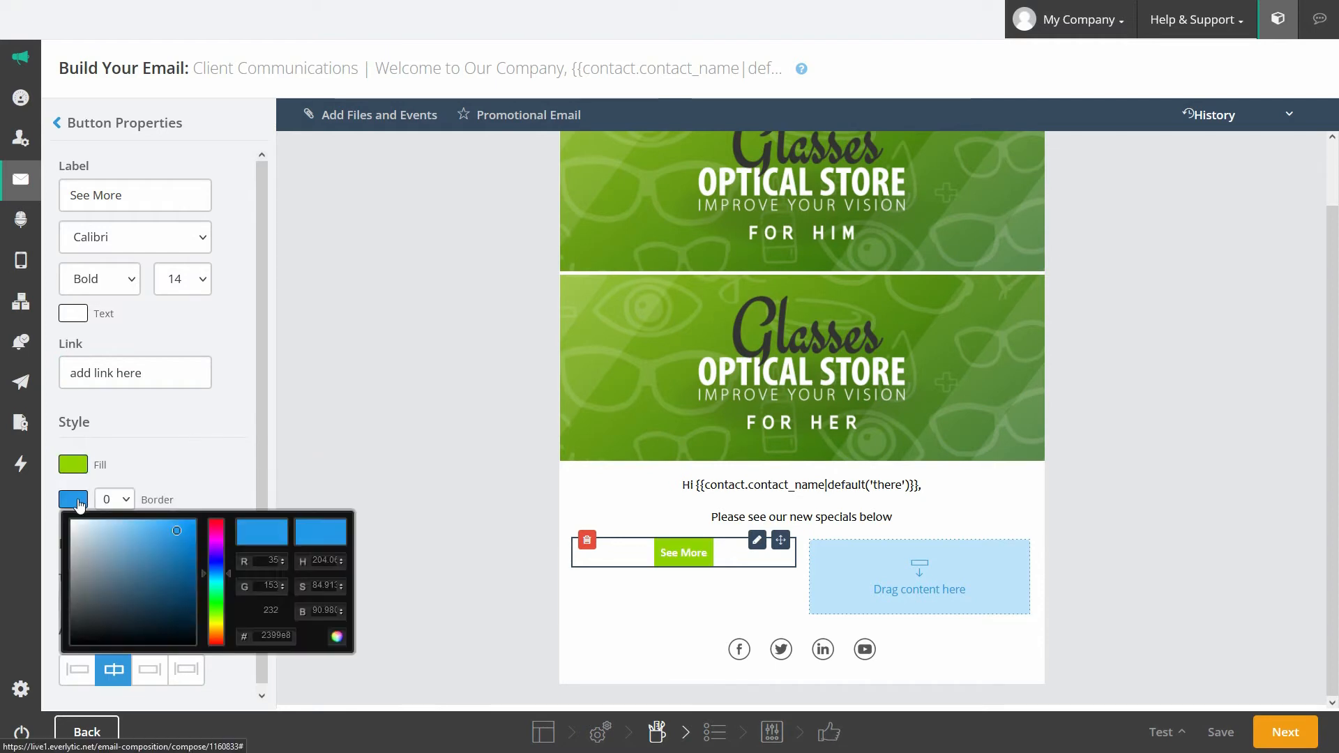
pyautogui.click(115, 499)
pyautogui.click(113, 622)
pyautogui.click(126, 502)
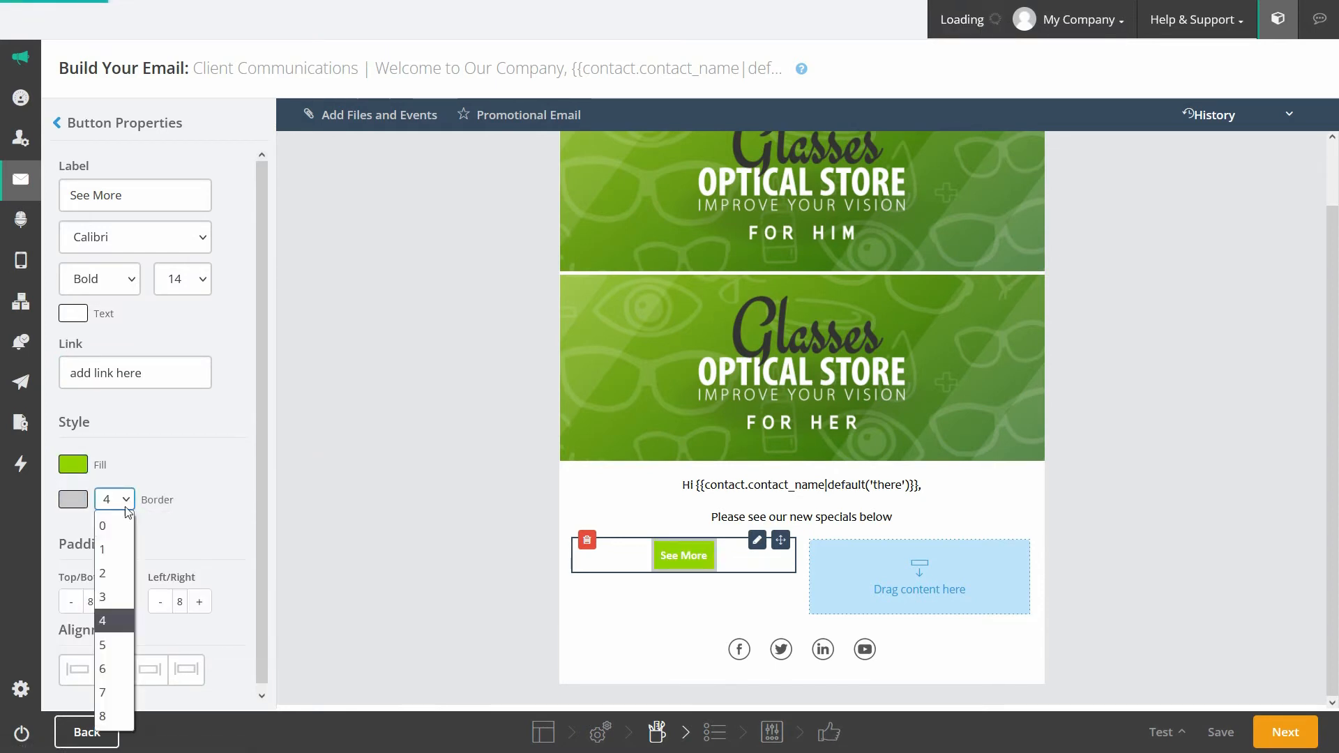
pyautogui.click(118, 527)
pyautogui.doubleClick(110, 602)
pyautogui.doubleClick(70, 604)
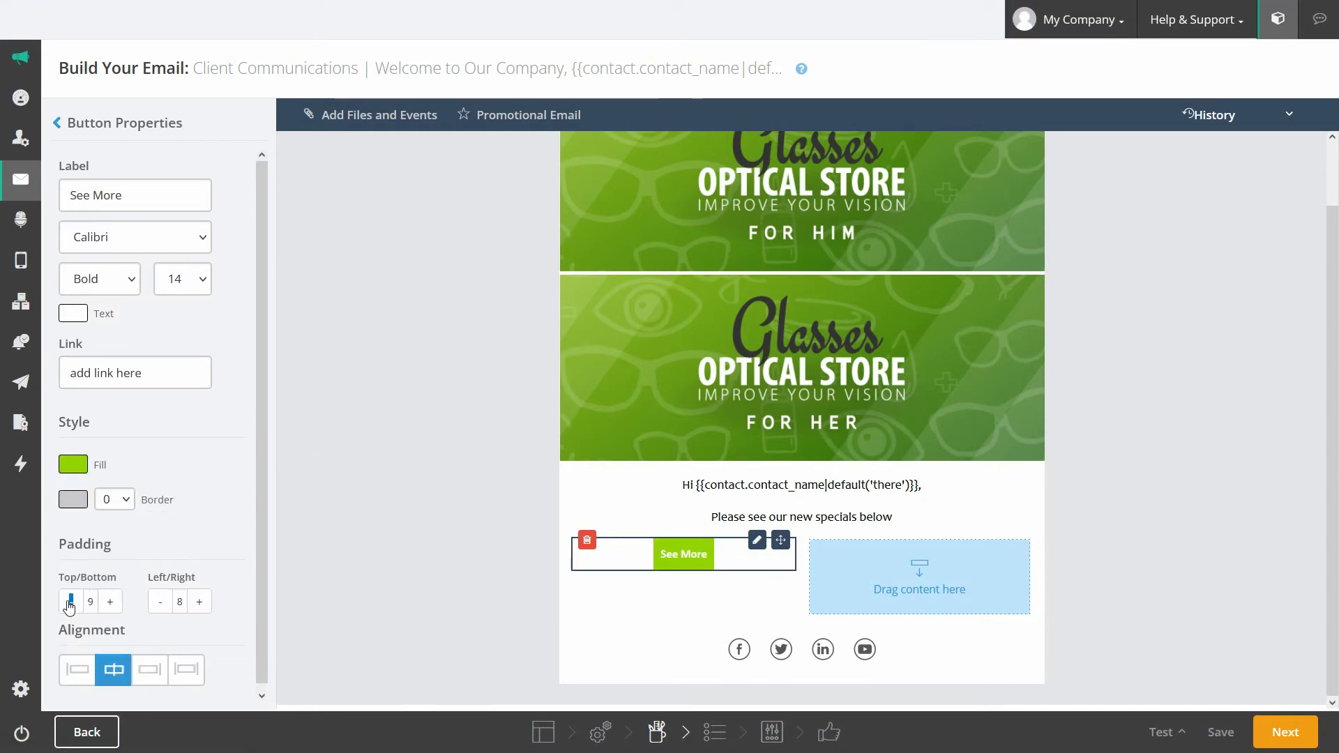
pyautogui.doubleClick(199, 604)
pyautogui.click(199, 602)
pyautogui.click(200, 602)
# Step: Set the label size to 18, centre the button, and add a second button to the right column
pyautogui.click(192, 279)
pyautogui.click(165, 548)
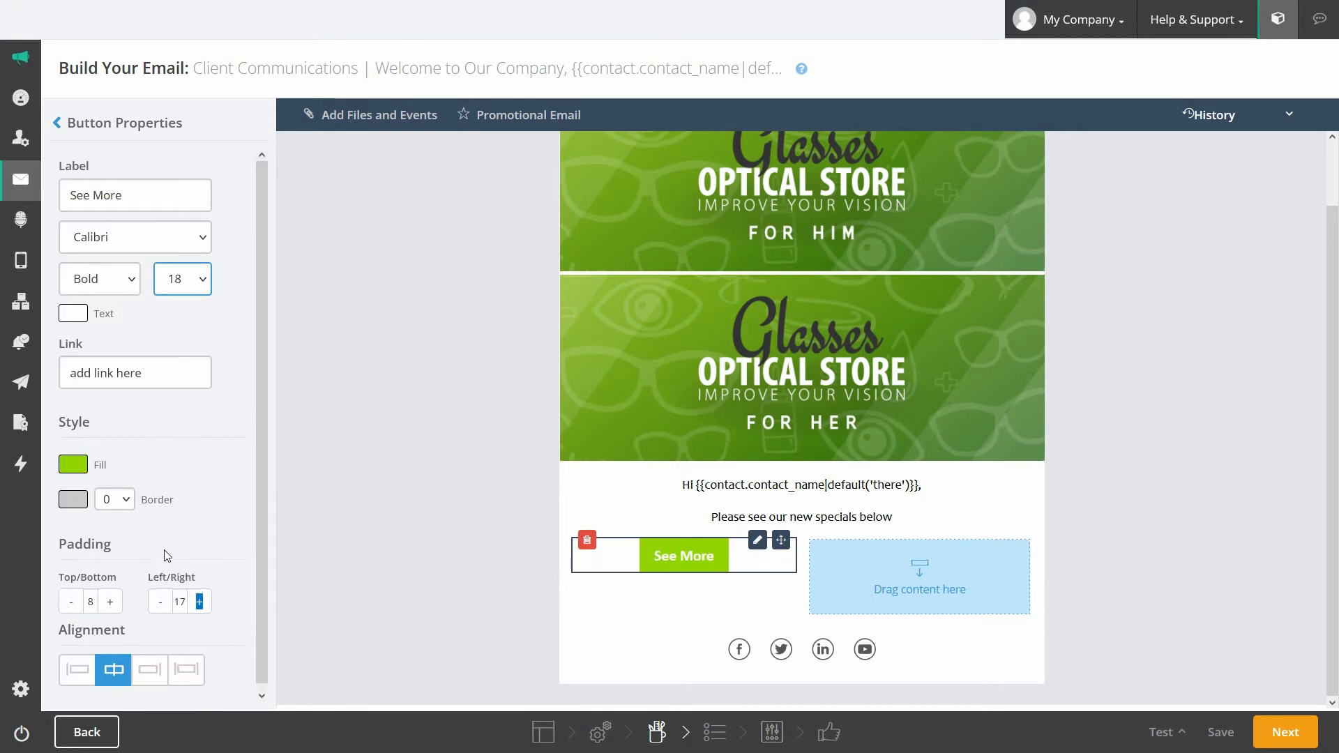
pyautogui.click(149, 669)
pyautogui.click(186, 671)
pyautogui.click(77, 669)
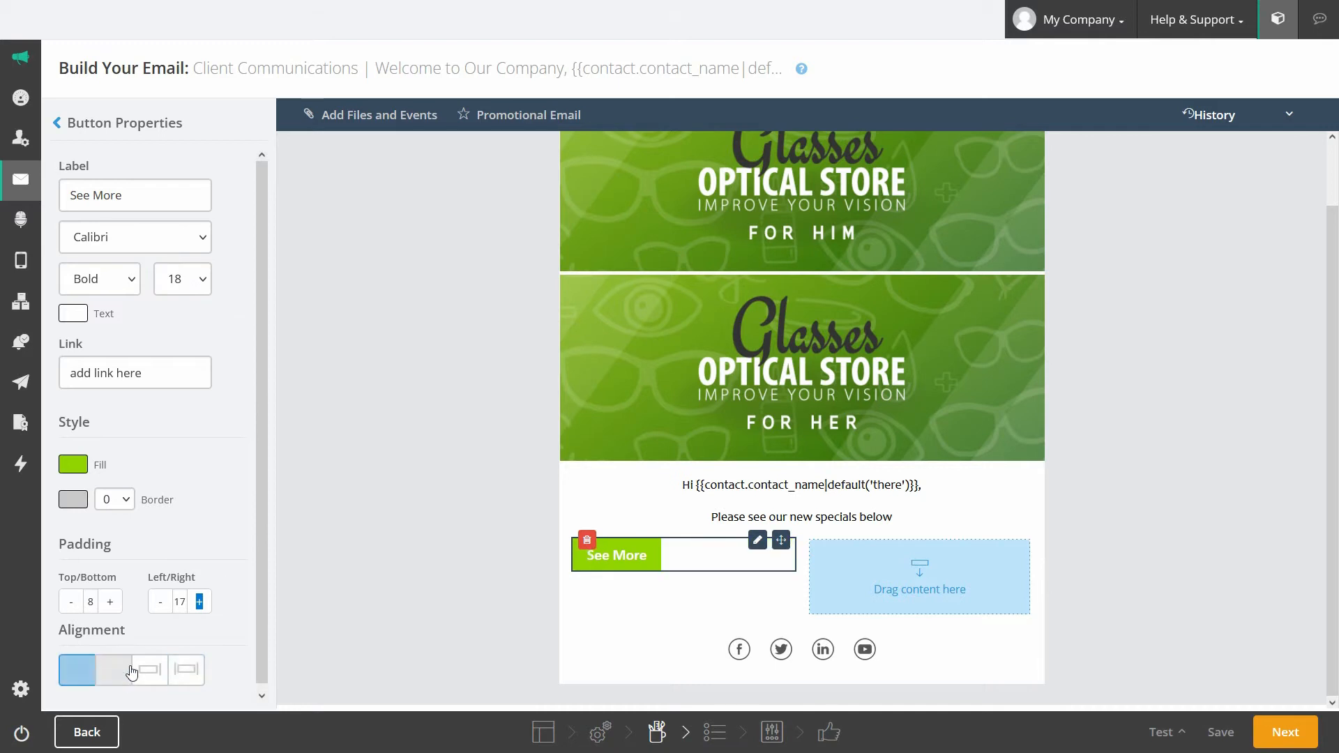
pyautogui.click(114, 669)
pyautogui.click(59, 123)
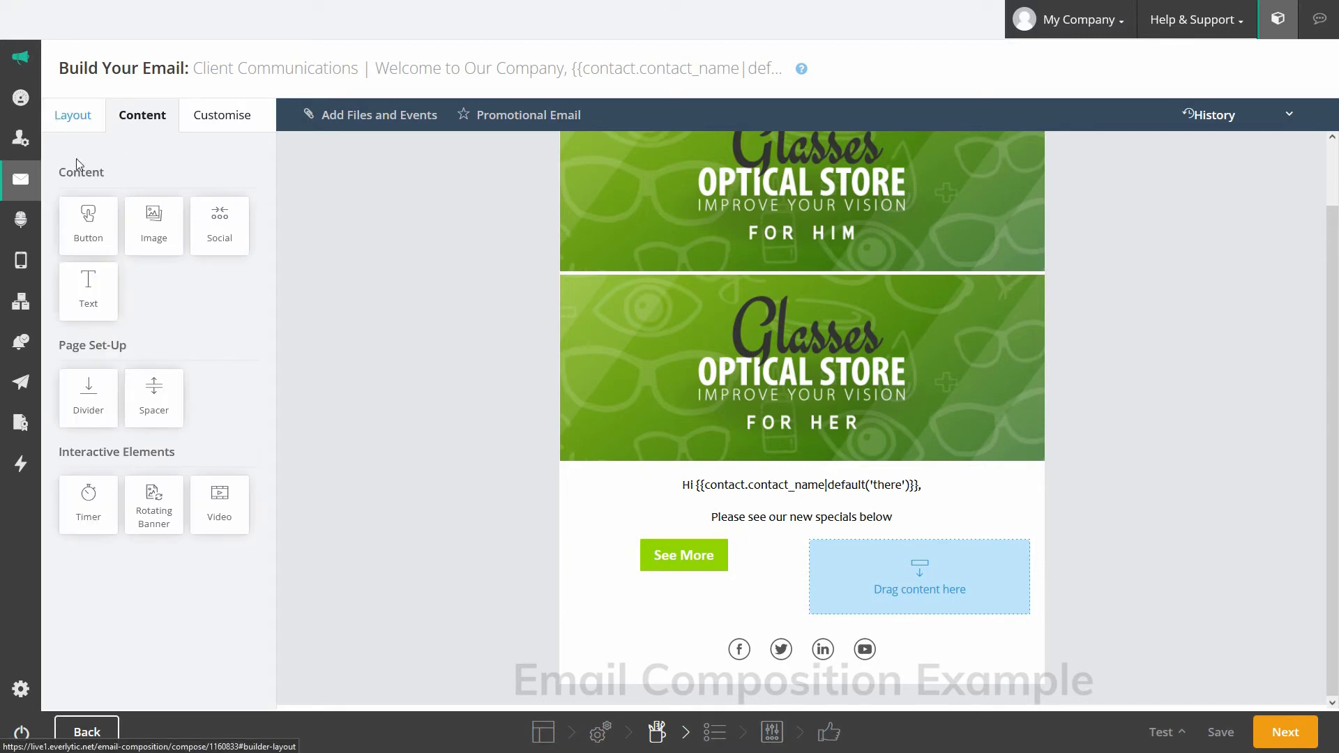
pyautogui.moveTo(88, 221); pyautogui.dragTo(877, 564)
# Step: Label the second button 'See More' in Calibri Bold, size 18
pyautogui.click(992, 540)
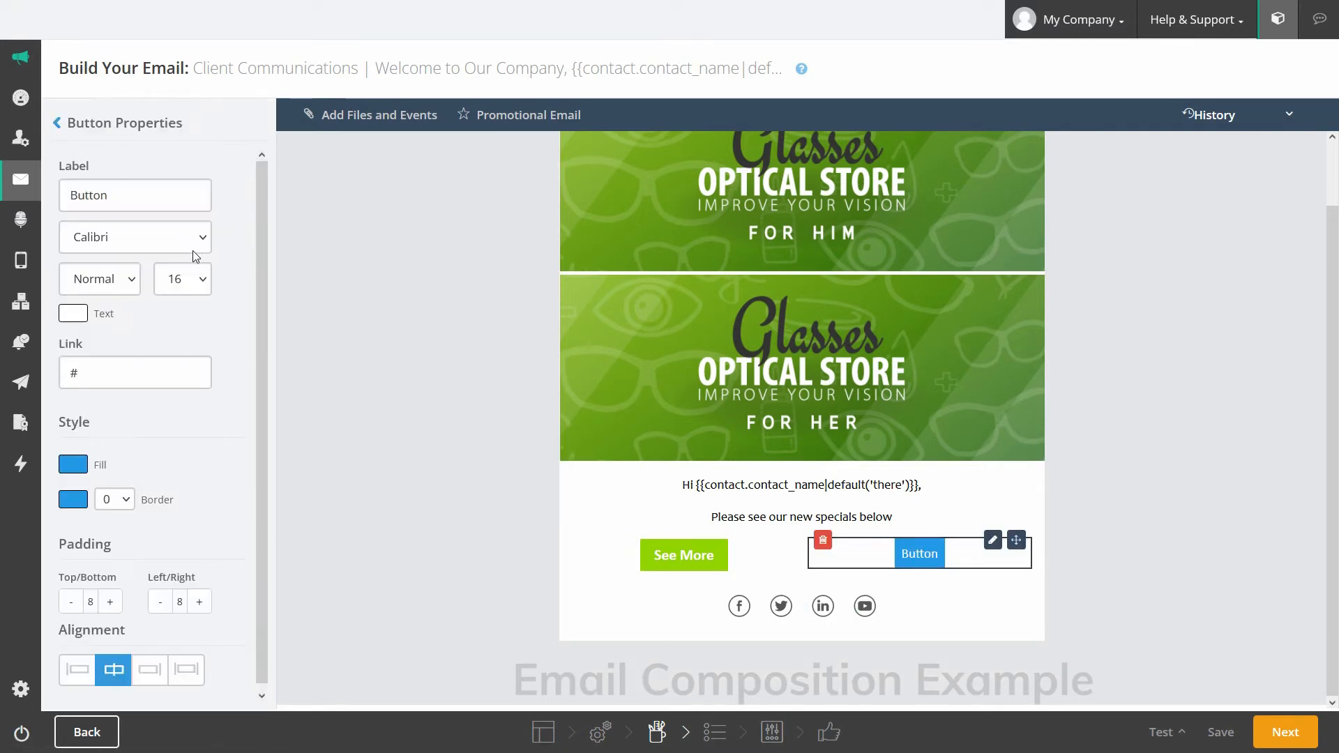
pyautogui.click(201, 238)
pyautogui.click(131, 436)
pyautogui.click(183, 279)
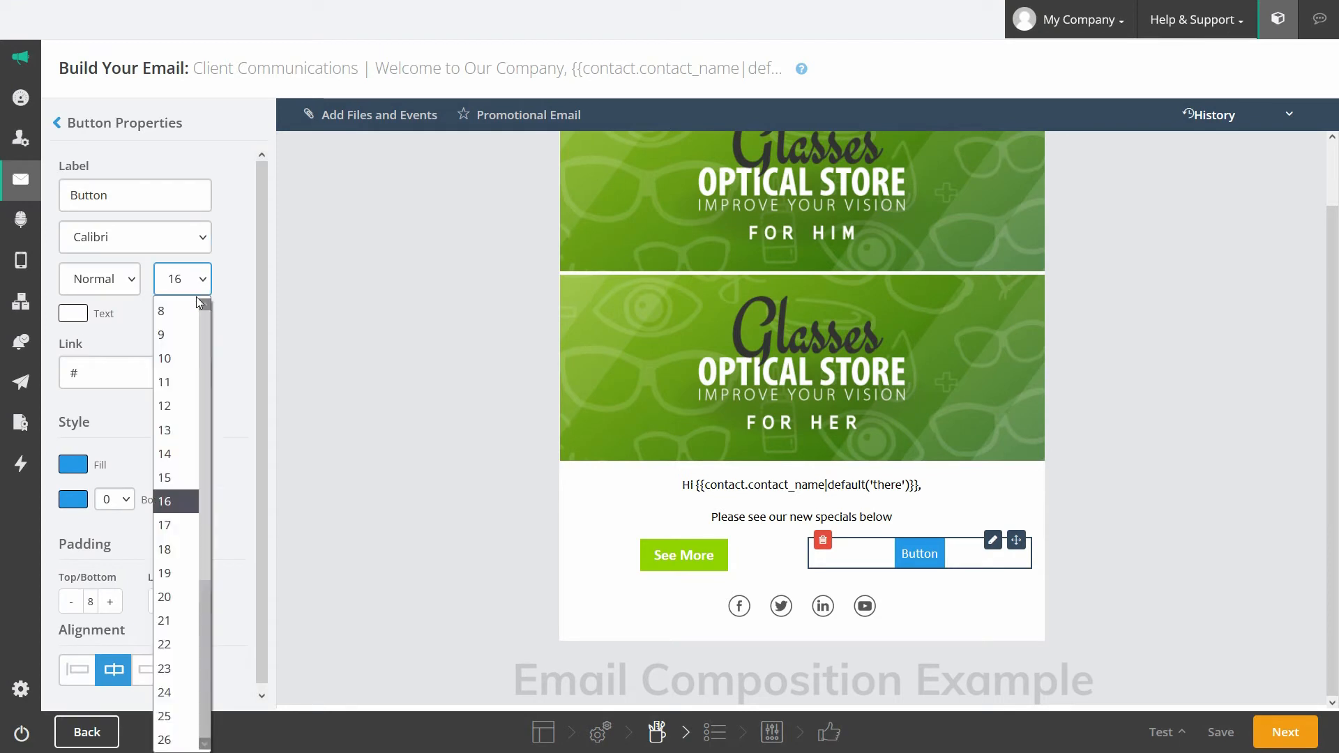
pyautogui.click(171, 548)
pyautogui.click(130, 280)
pyautogui.click(99, 382)
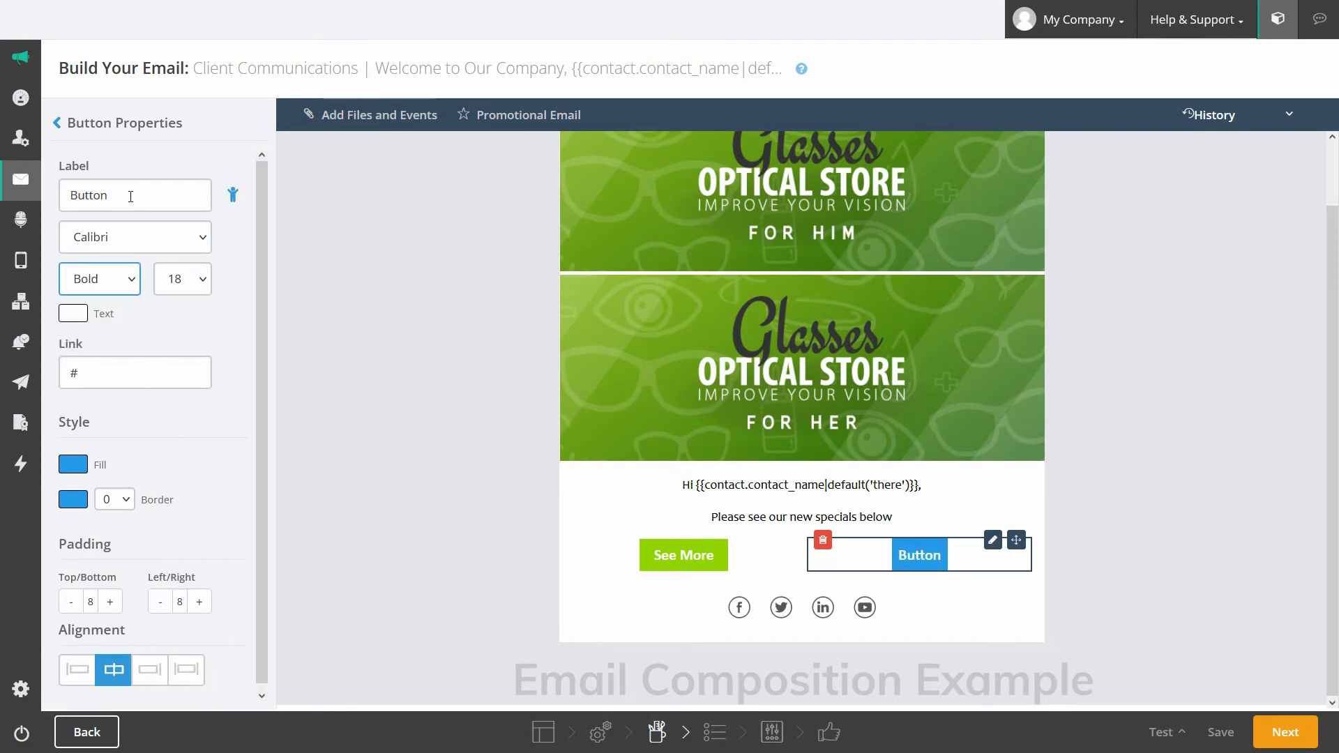
pyautogui.moveTo(129, 196); pyautogui.dragTo(38, 204)
pyautogui.write('See More')
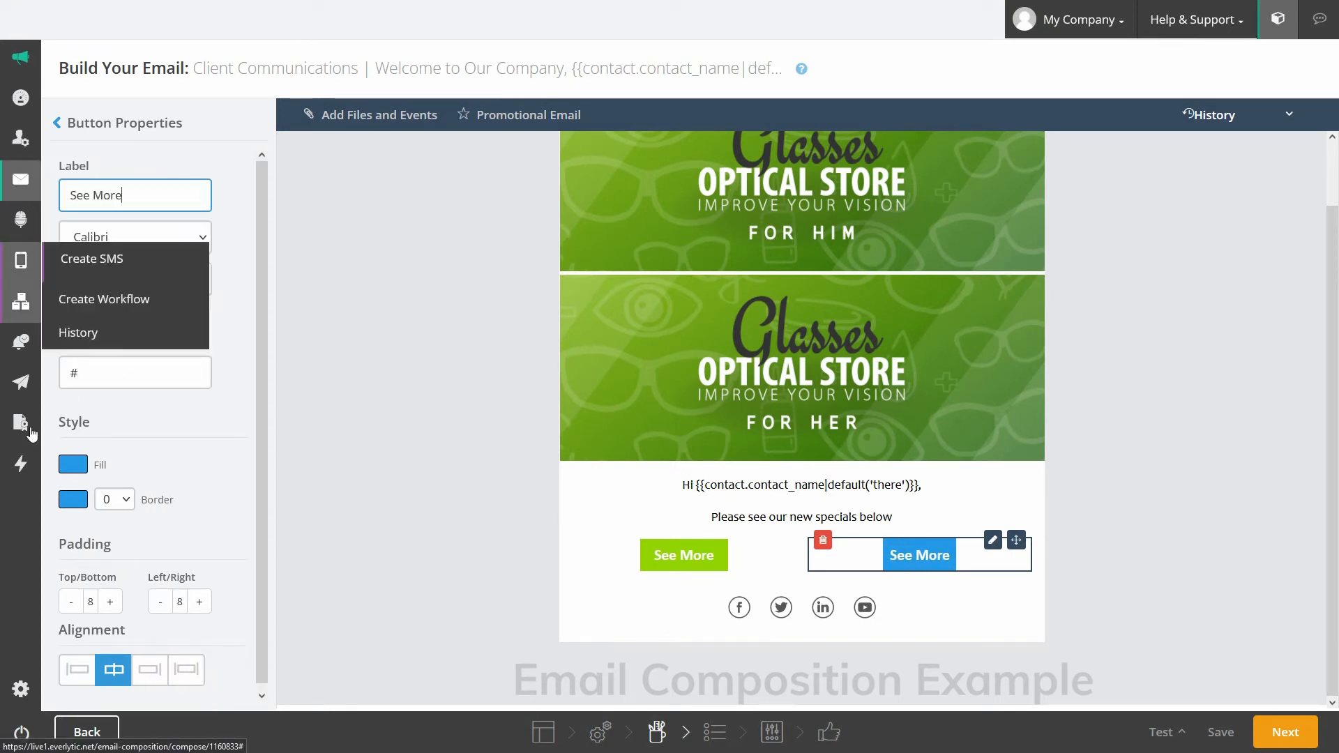
# Step: Give the second button a 92d400 green fill and left/right padding of 17
pyautogui.click(72, 469)
pyautogui.click(275, 600)
pyautogui.write('92d400')
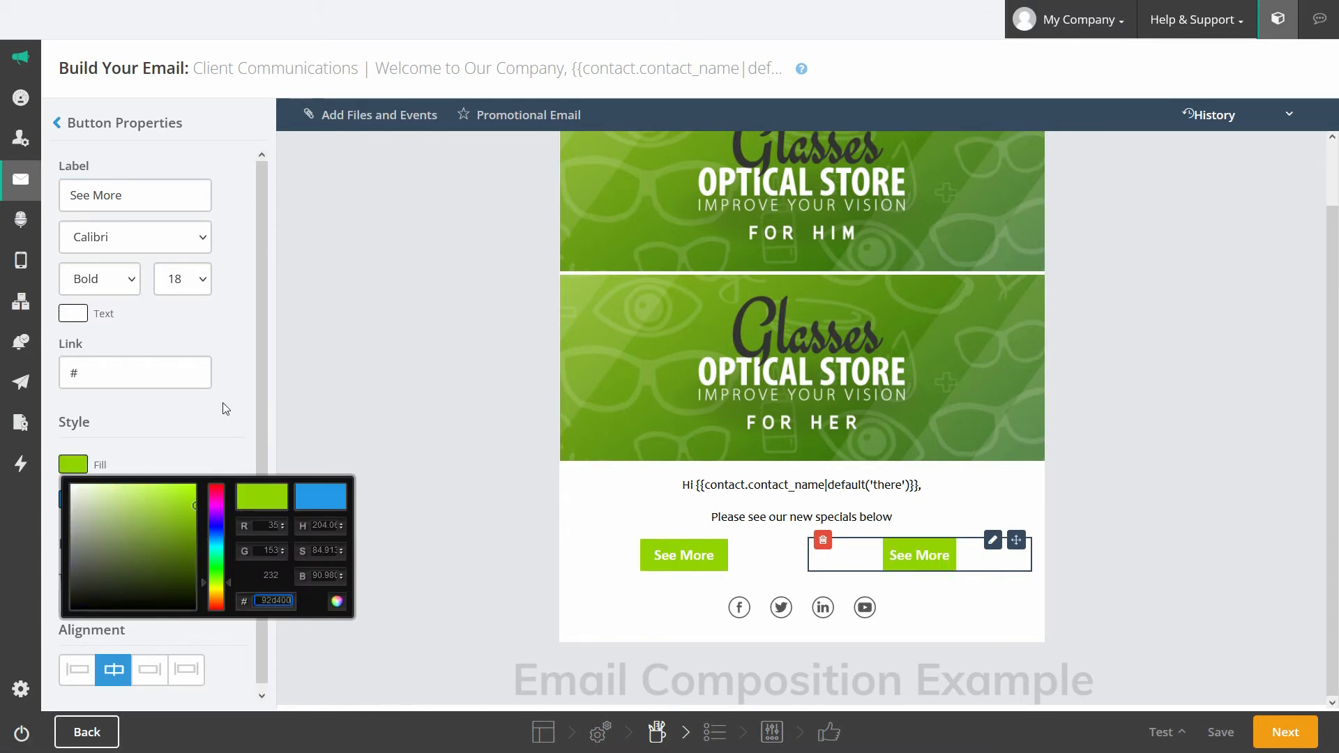
pyautogui.click(223, 403)
pyautogui.click(74, 501)
pyautogui.click(168, 459)
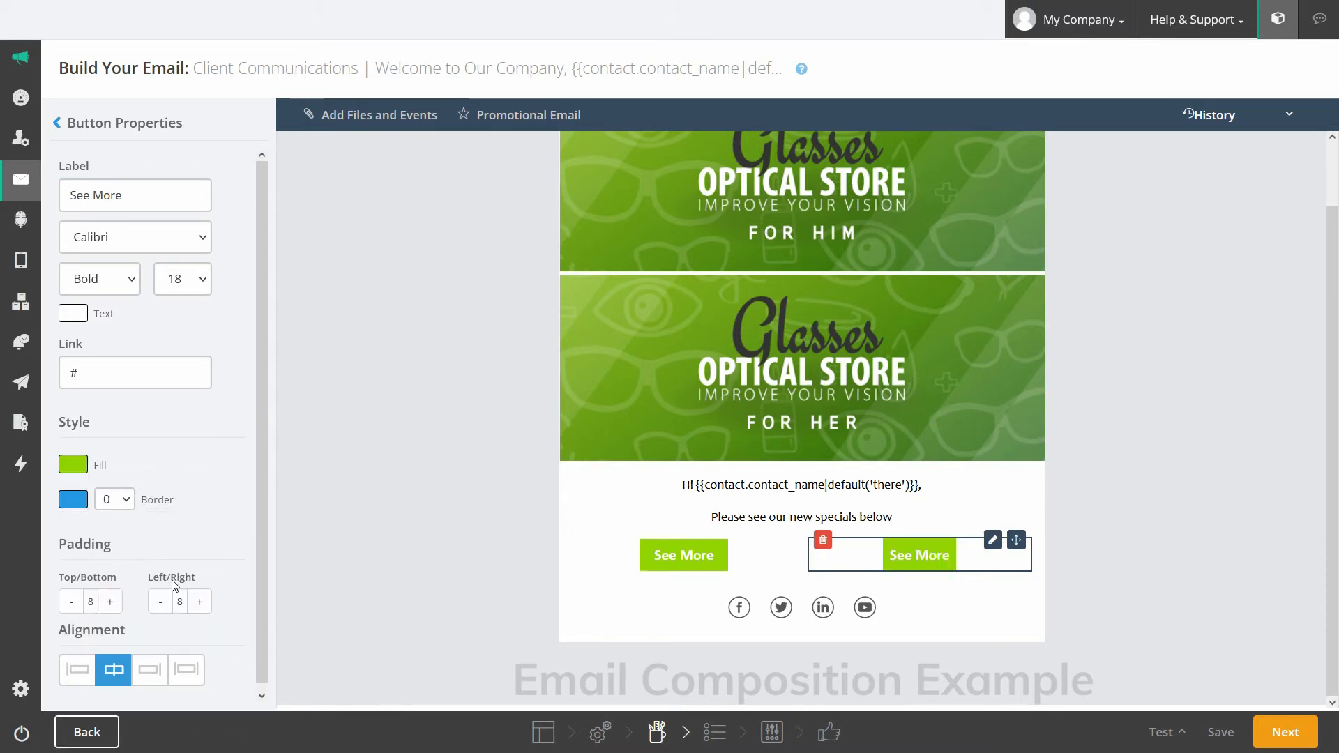
pyautogui.click(200, 603)
pyautogui.click(200, 602)
pyautogui.click(200, 602)
pyautogui.click(201, 603)
pyautogui.click(200, 602)
pyautogui.click(201, 603)
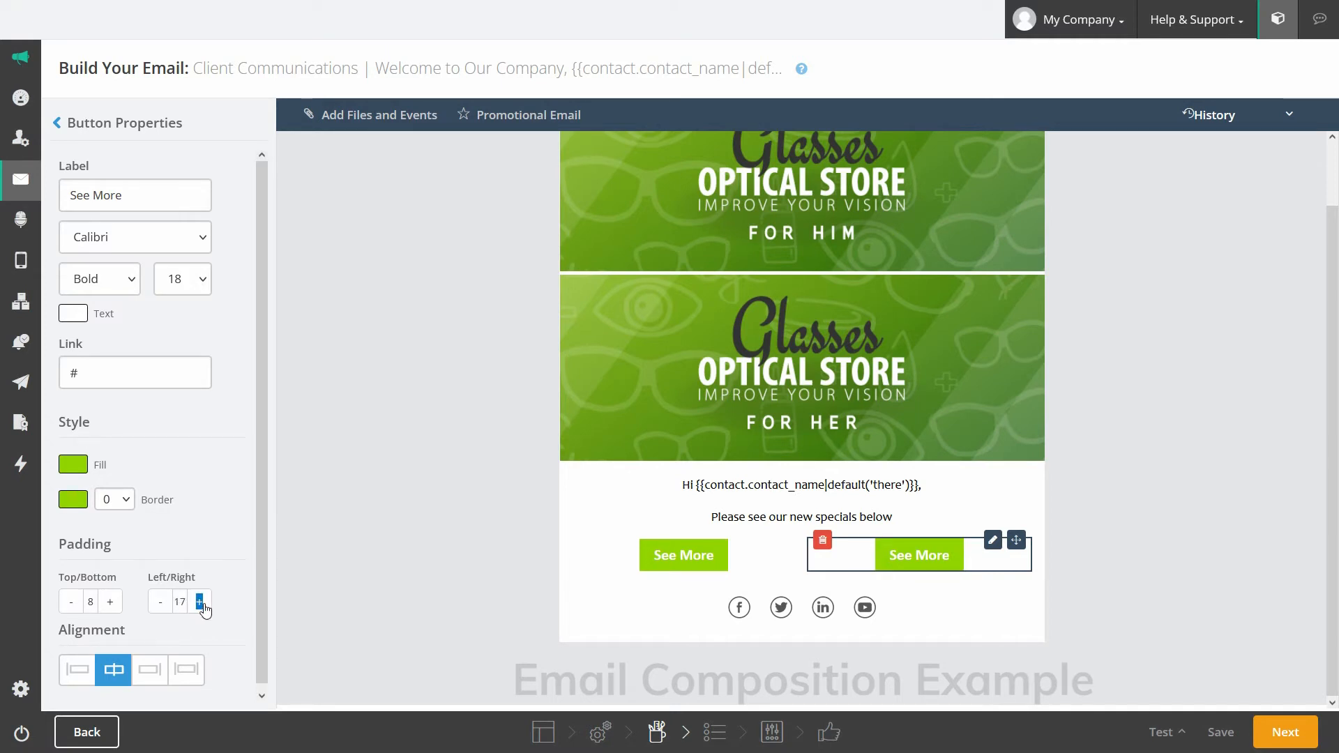
pyautogui.click(58, 124)
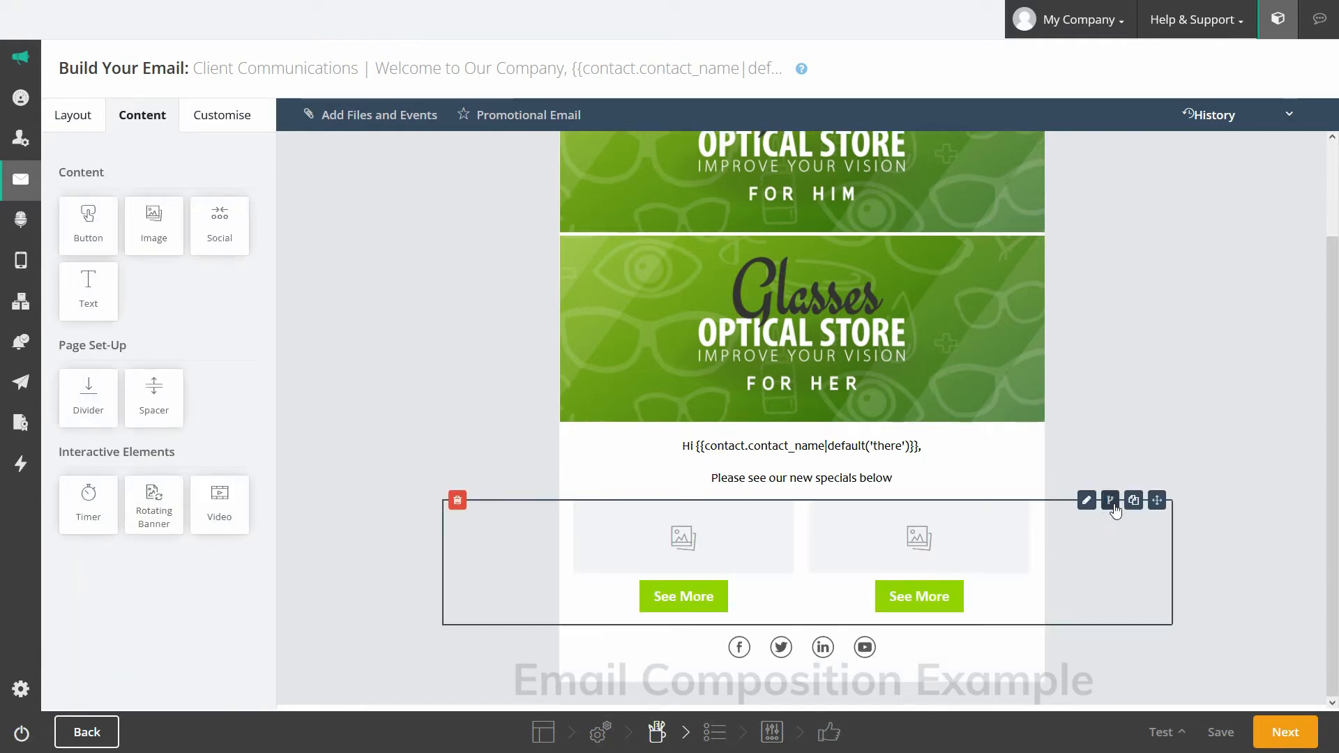
# Step: Show the image-and-button row only when Contact Fields Gender equals Male
pyautogui.click(1110, 502)
pyautogui.click(464, 183)
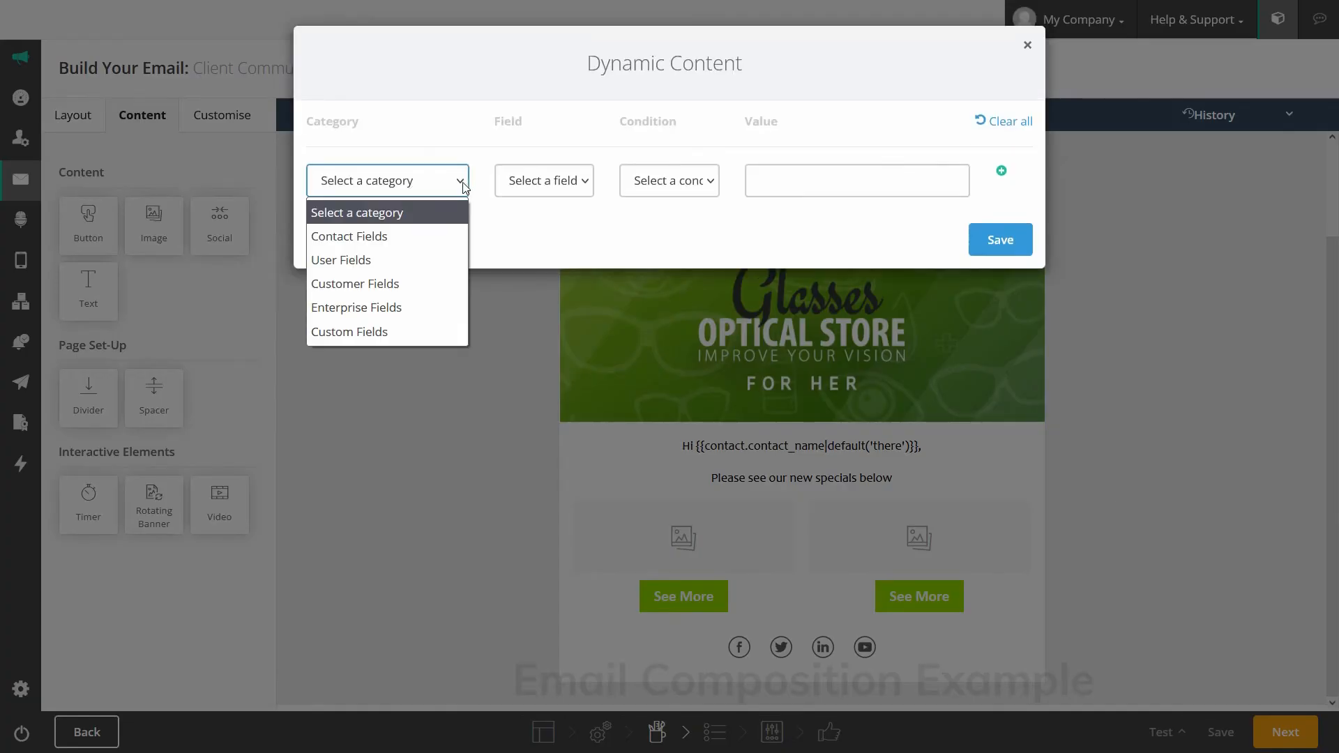
pyautogui.click(389, 237)
pyautogui.click(544, 180)
pyautogui.click(544, 588)
pyautogui.click(708, 182)
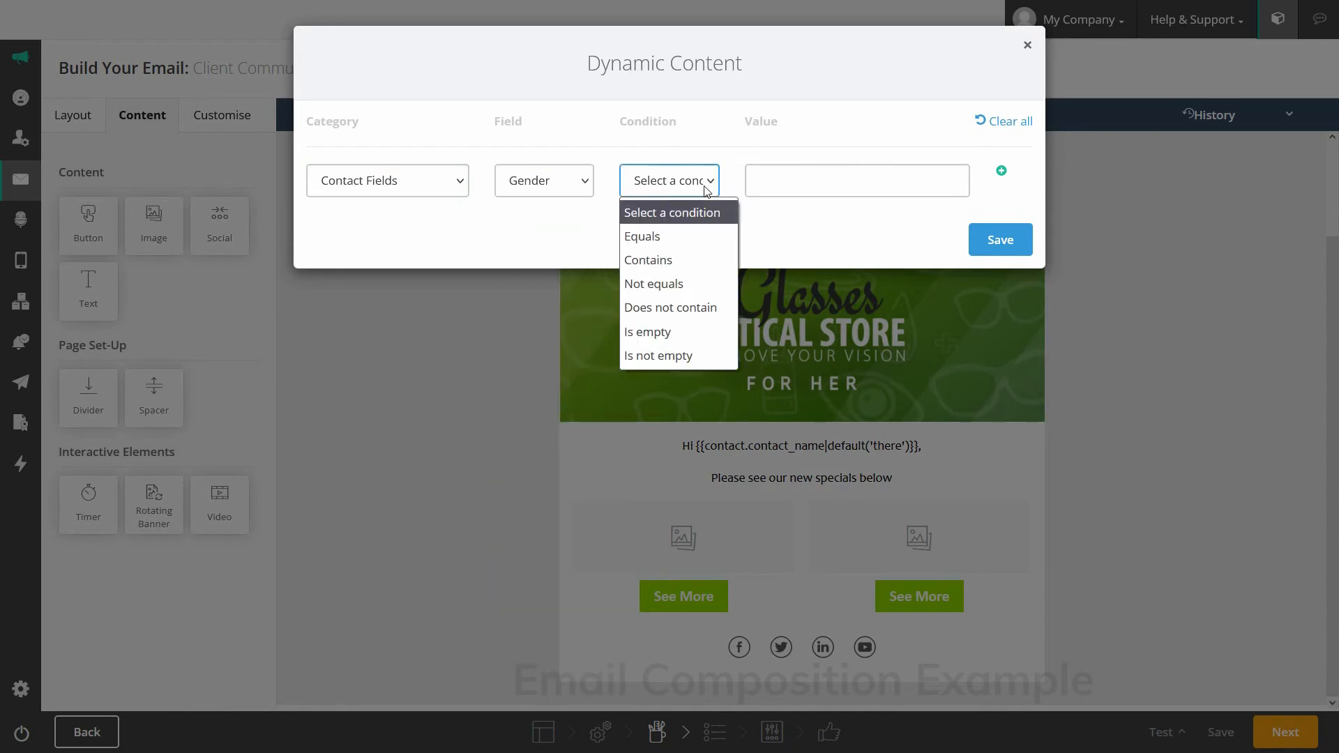
pyautogui.click(681, 236)
pyautogui.click(771, 182)
pyautogui.write('Male')
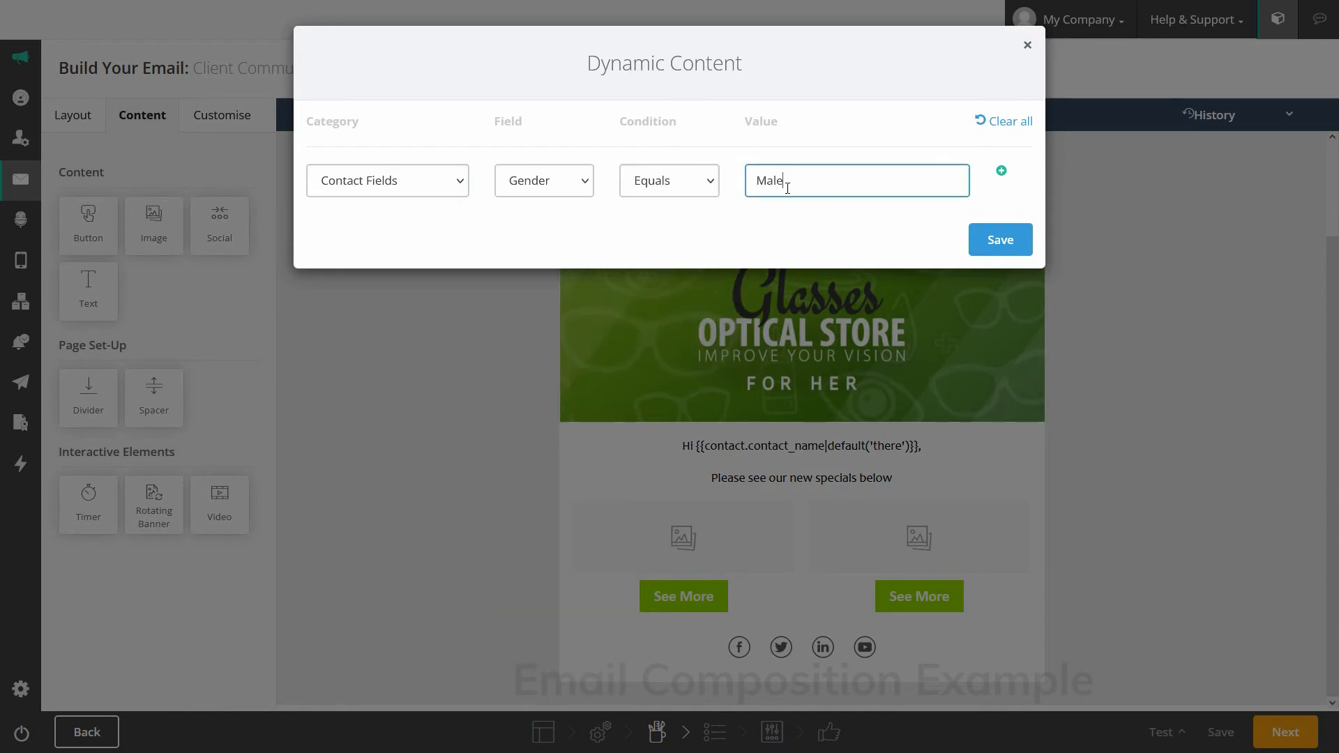
pyautogui.click(1004, 239)
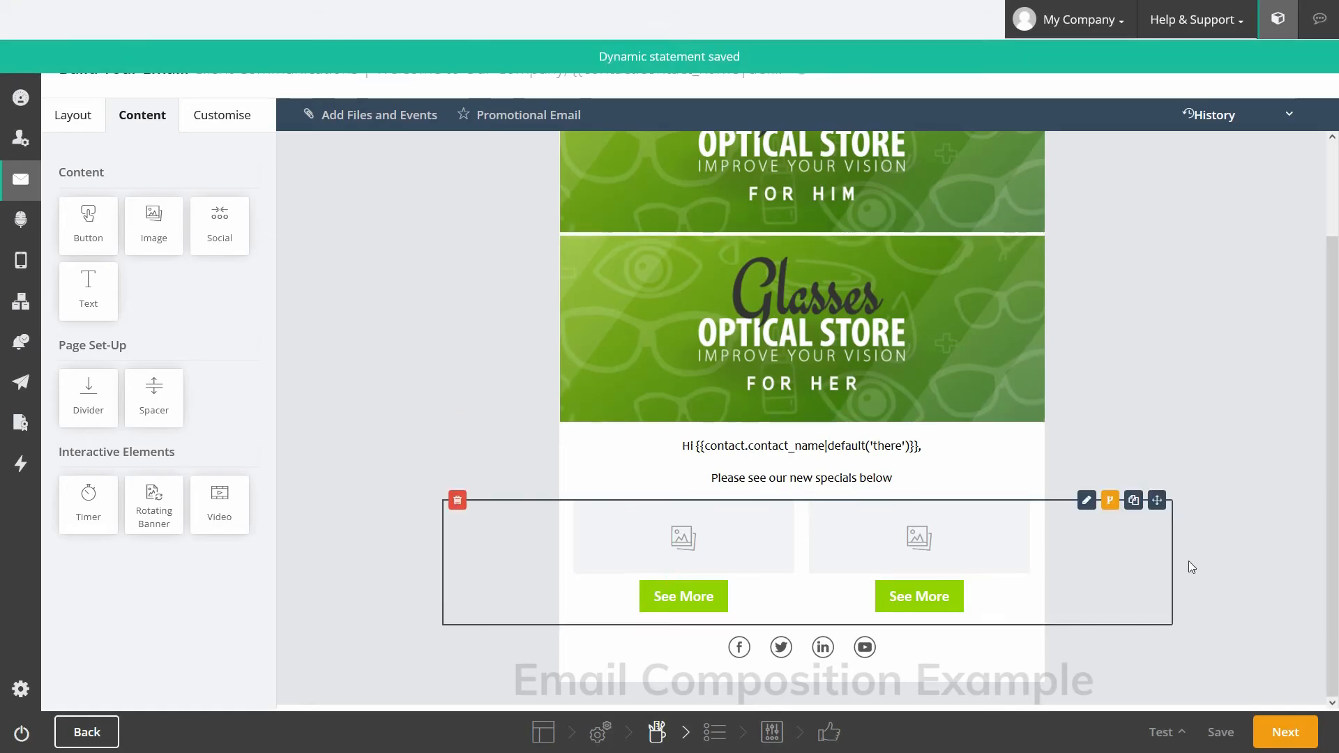
# Step: Duplicate the row and change its condition value to Female
pyautogui.click(1133, 500)
pyautogui.click(1109, 500)
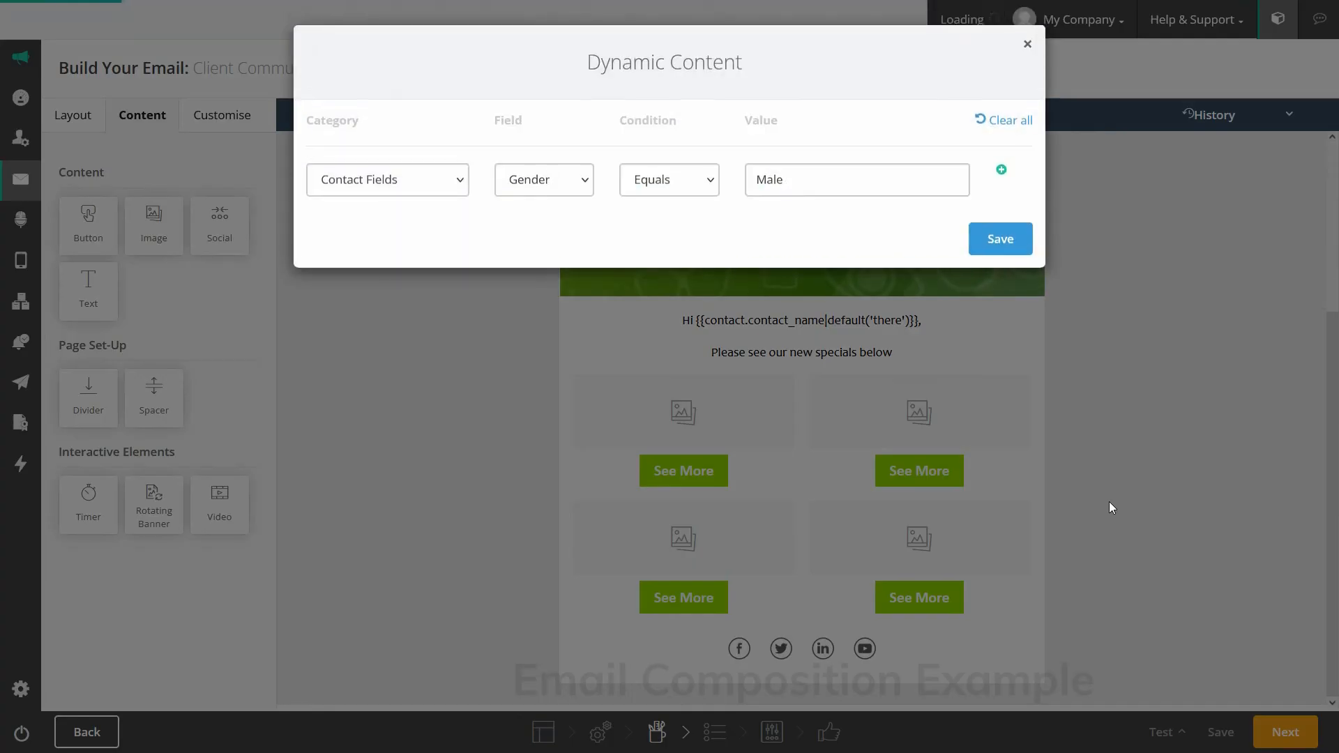
pyautogui.doubleClick(767, 181)
pyautogui.write('Female')
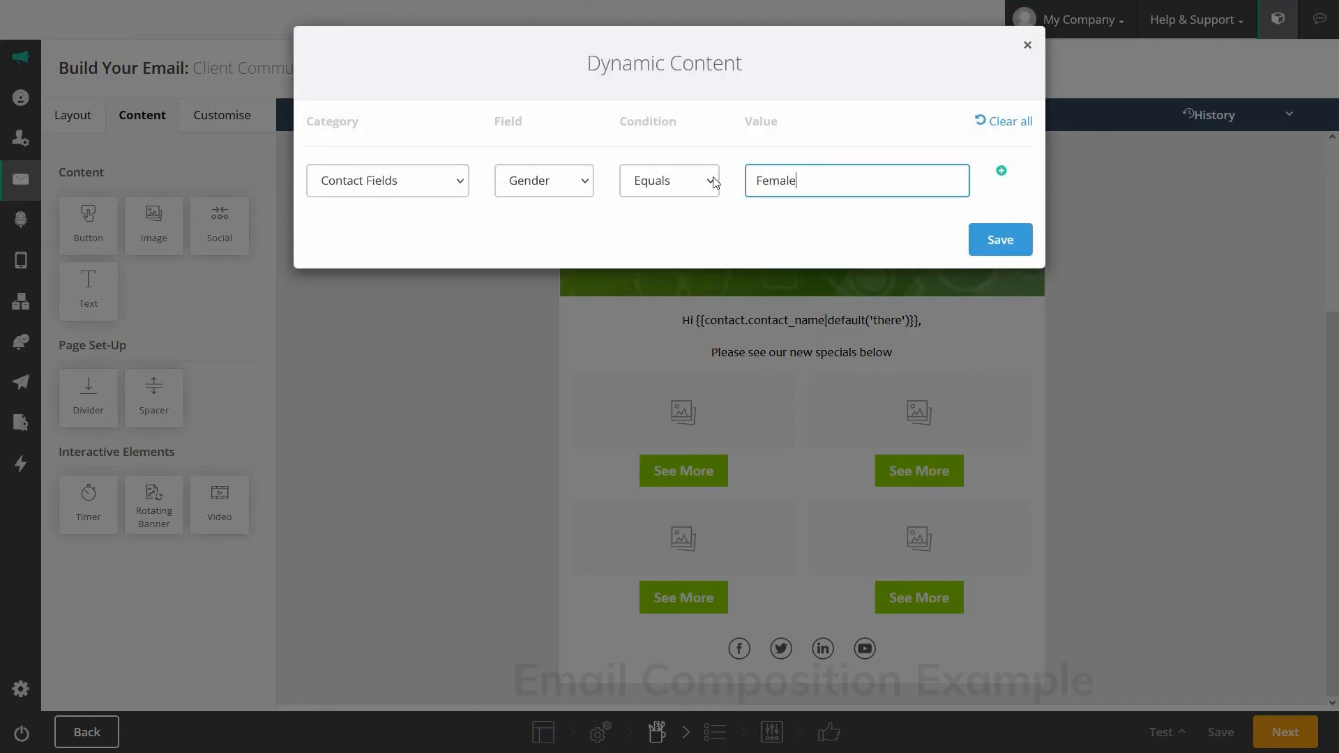
pyautogui.click(997, 240)
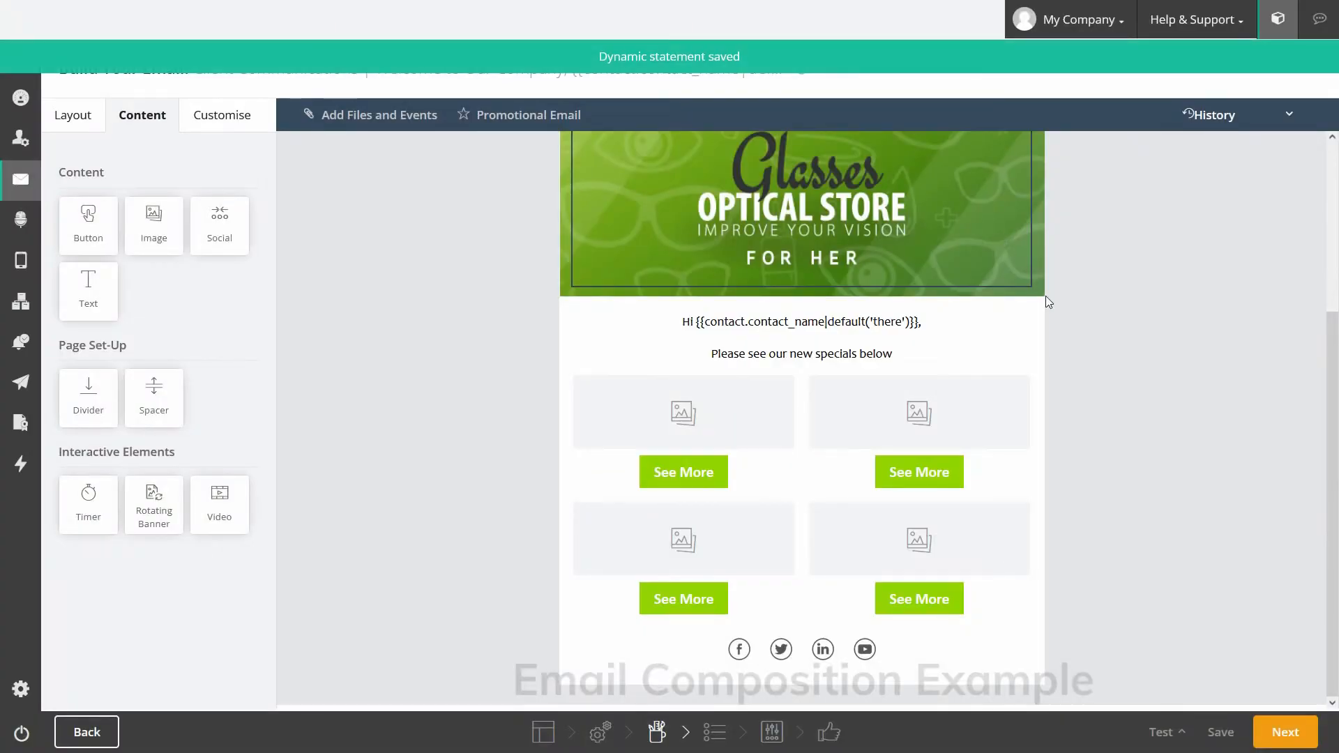
# Step: Fill the first two image placeholders with Glasses-3.png and Glasses-4.png from the Products folder
pyautogui.click(756, 383)
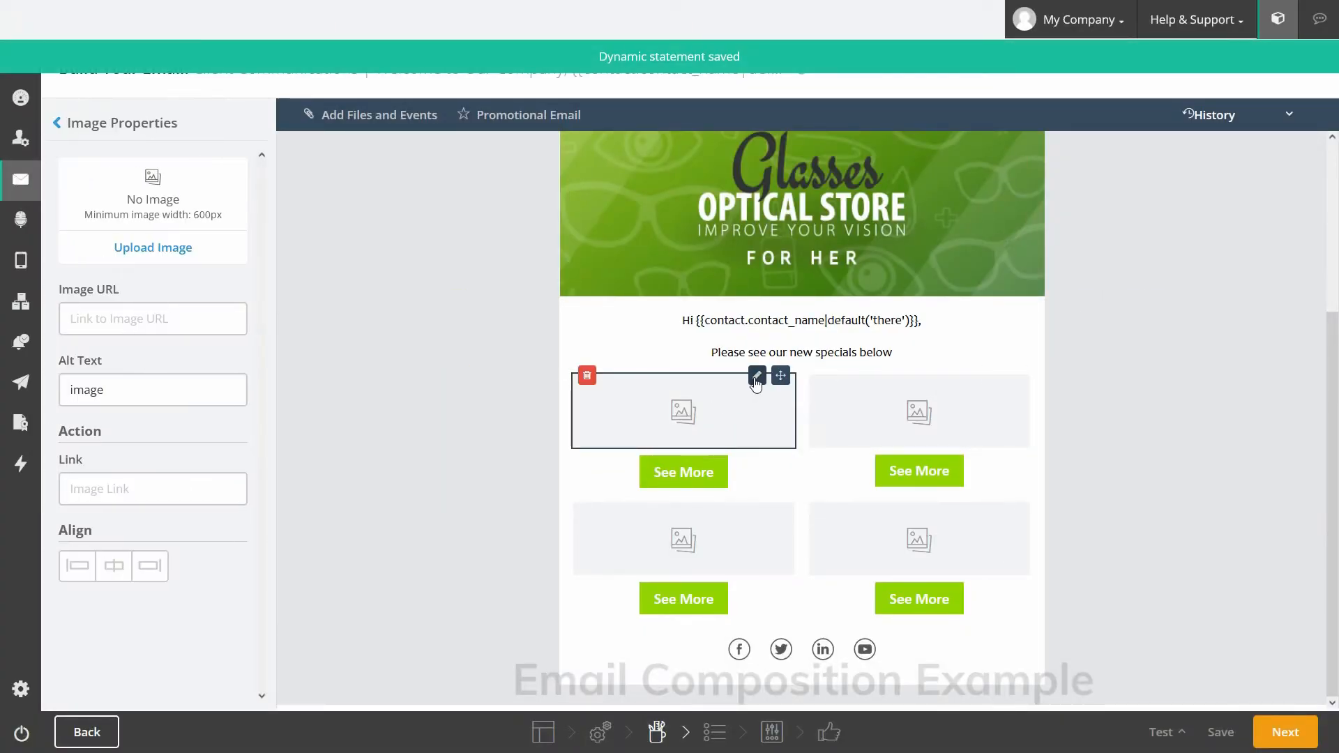
pyautogui.click(165, 249)
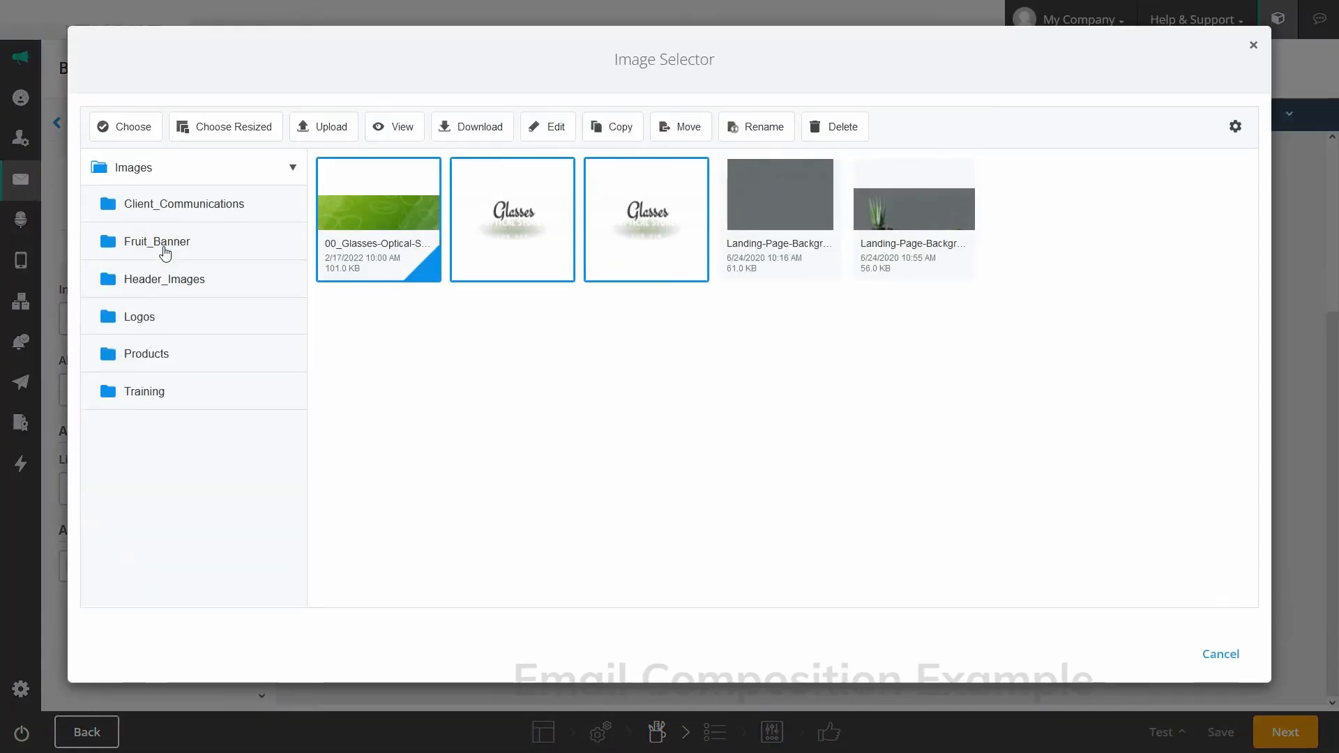
pyautogui.click(144, 348)
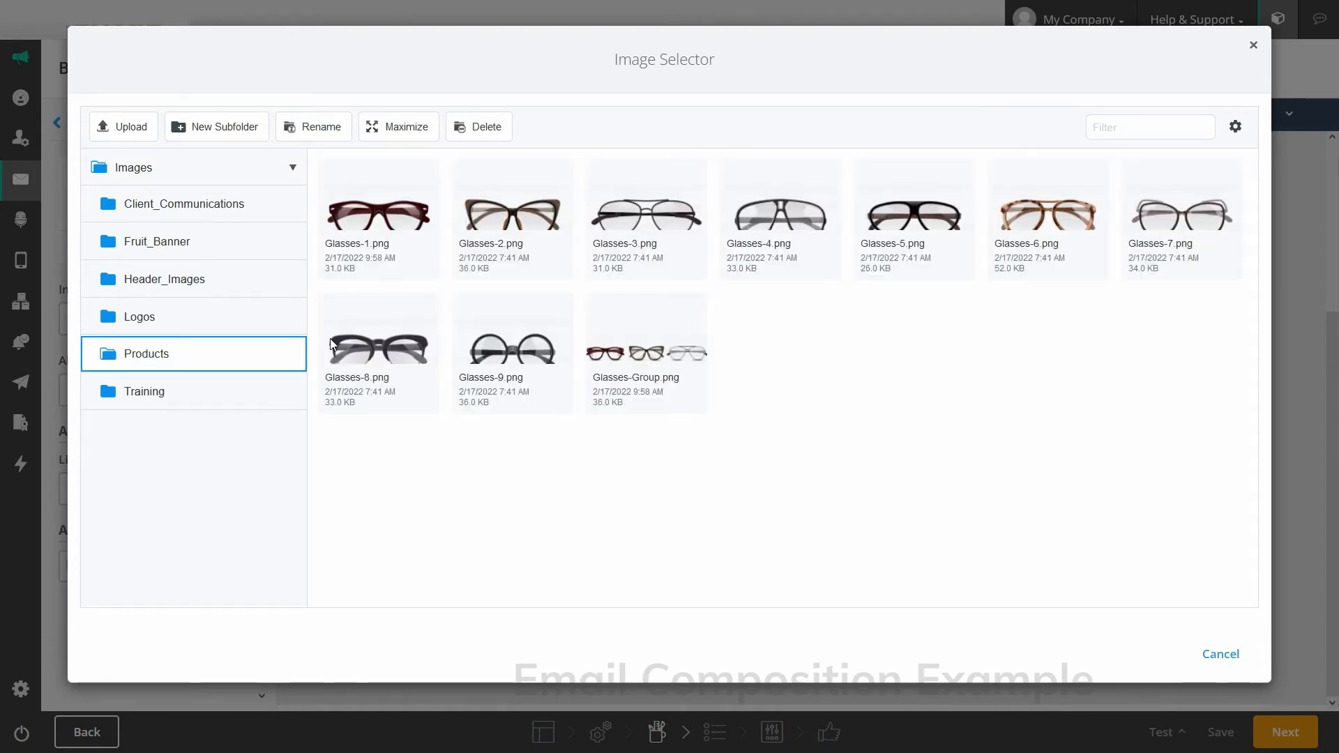
pyautogui.doubleClick(630, 217)
pyautogui.click(992, 382)
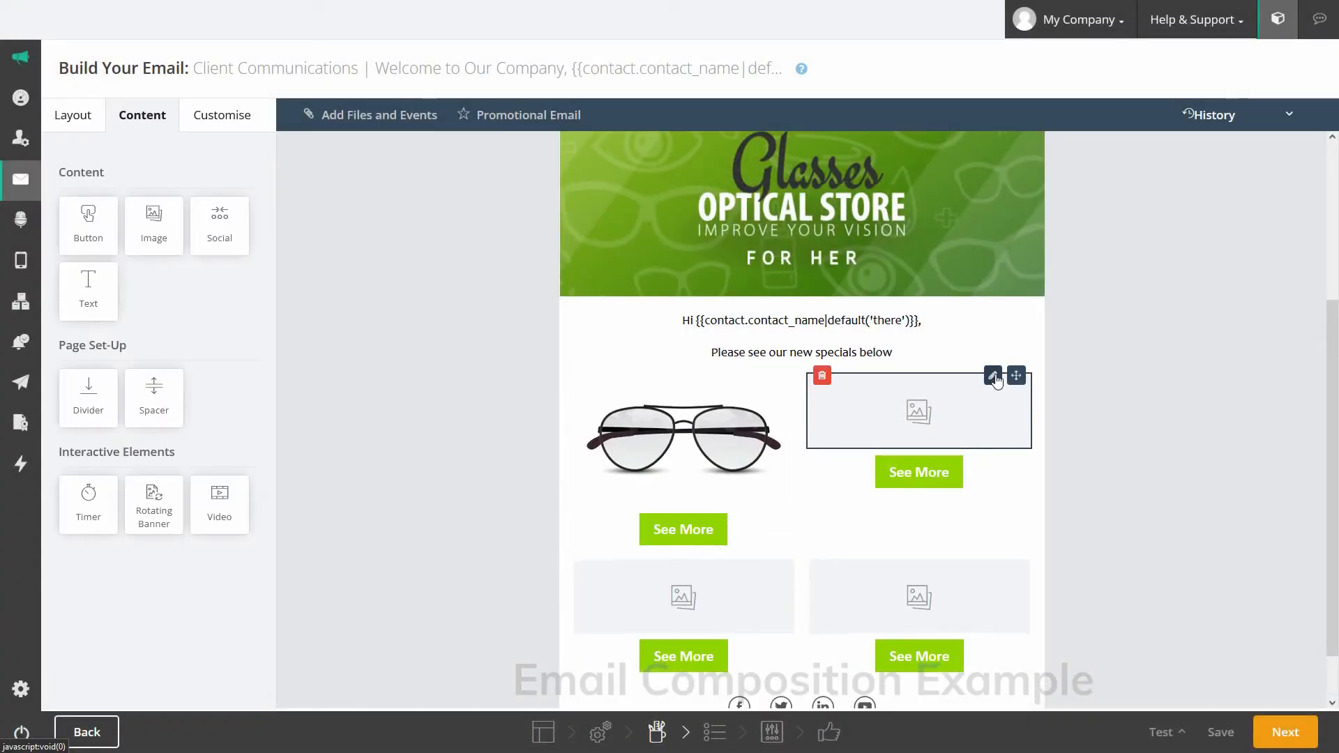
pyautogui.click(168, 250)
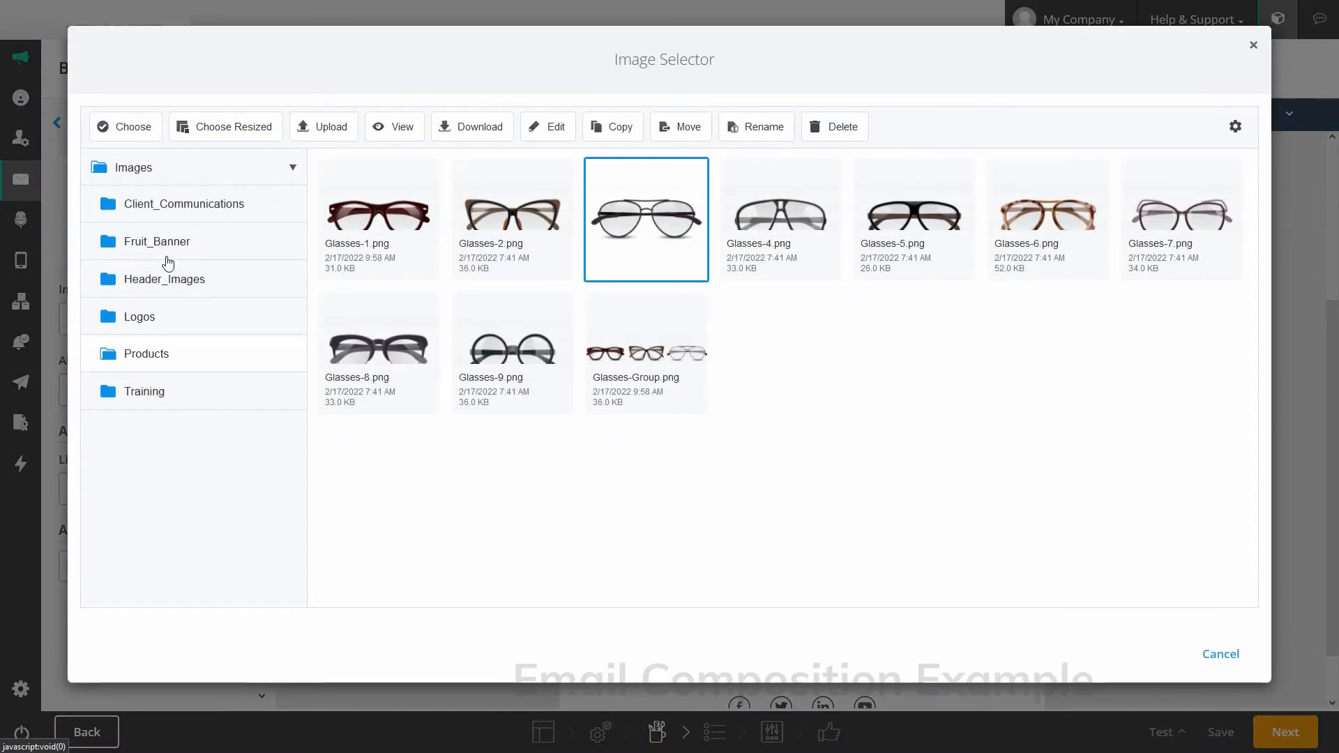
pyautogui.doubleClick(764, 220)
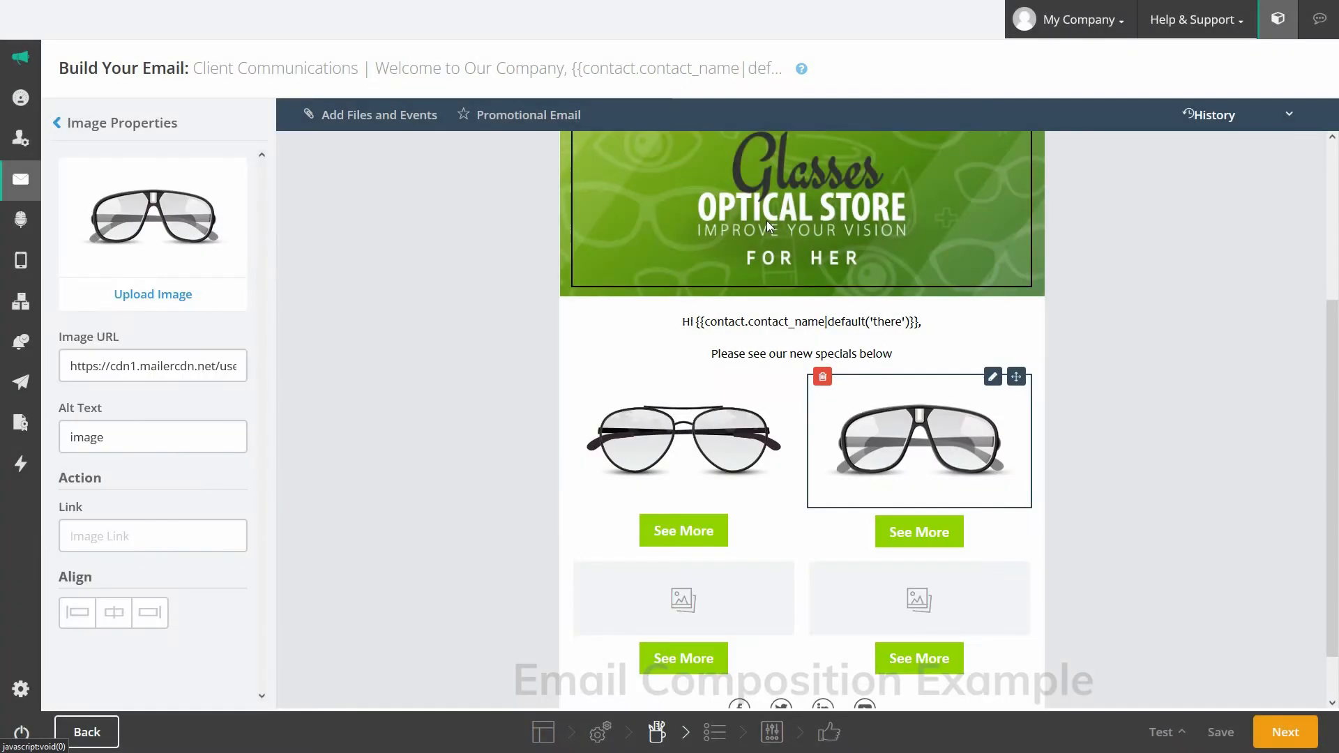
# Step: Put Glasses-2 in the bottom-left image block and Glasses-6 in the bottom-right block
pyautogui.scroll(-1, 1149, 442)
pyautogui.click(756, 501)
pyautogui.click(153, 248)
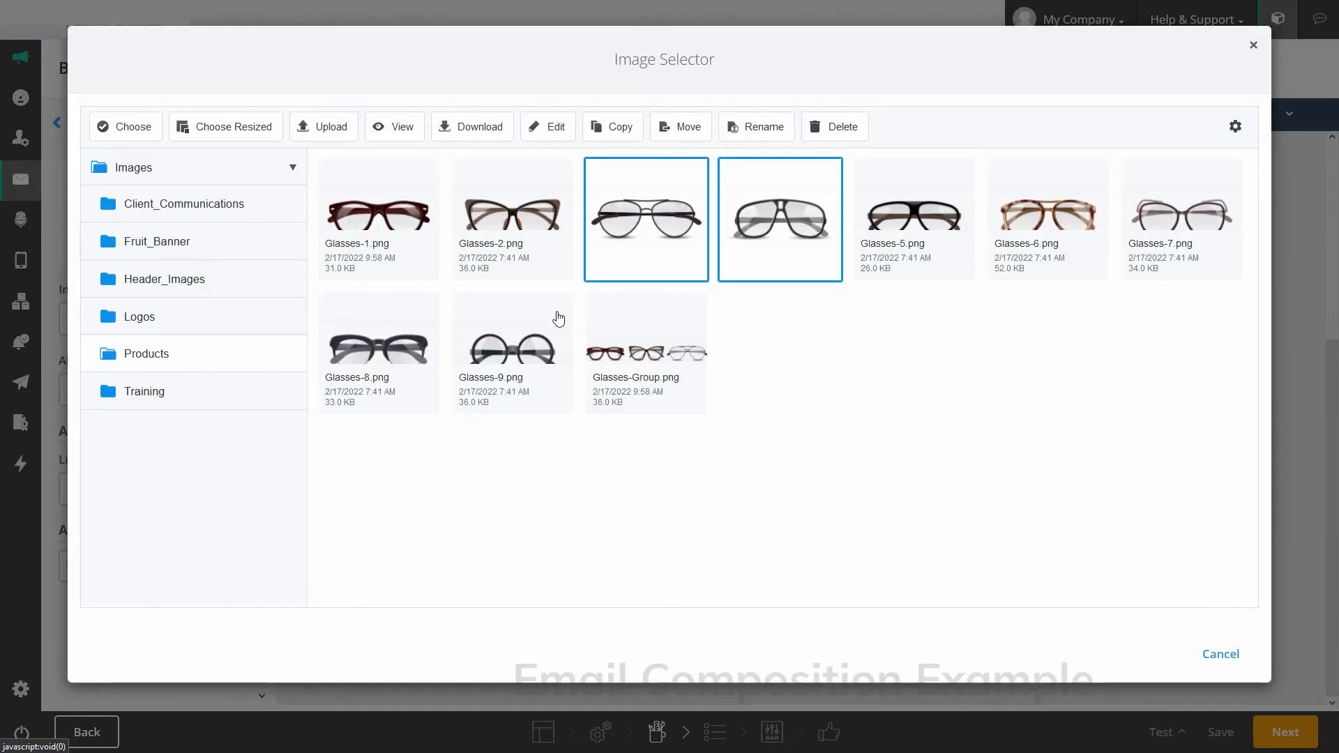
pyautogui.doubleClick(486, 219)
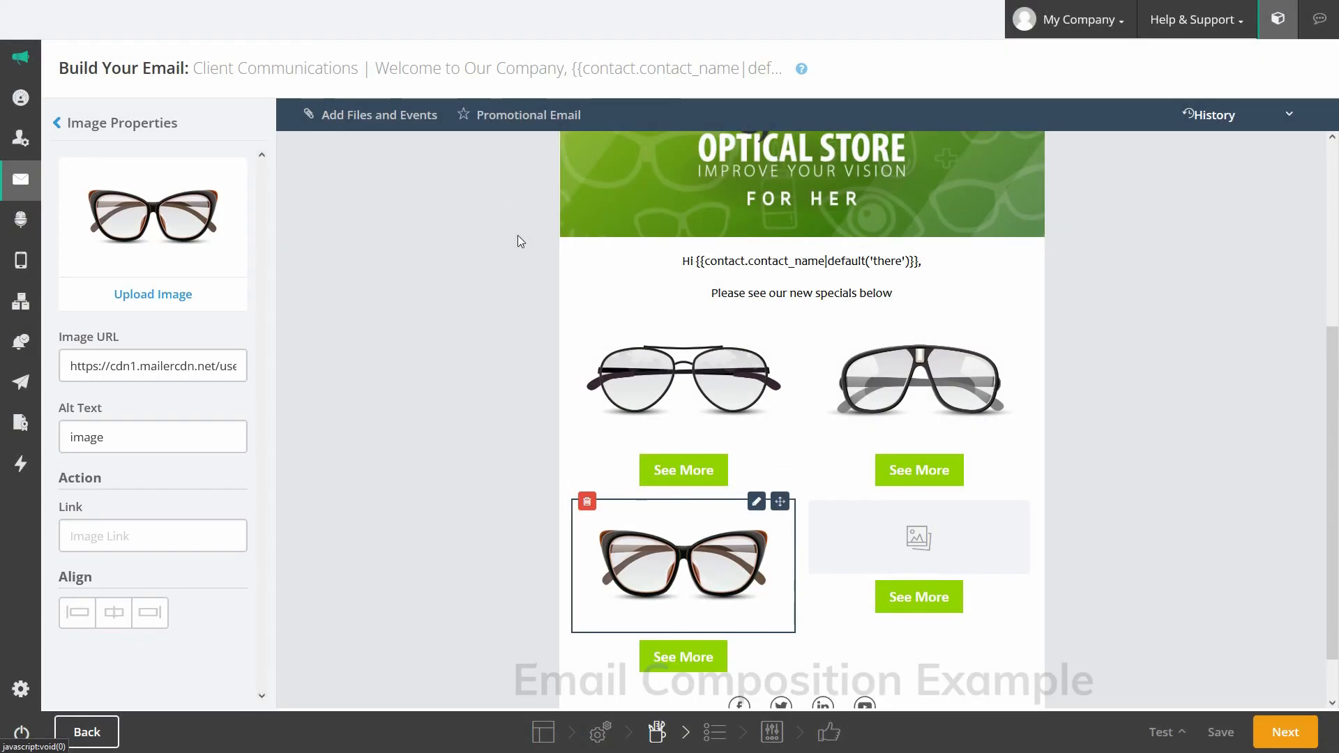
pyautogui.click(812, 504)
pyautogui.click(166, 248)
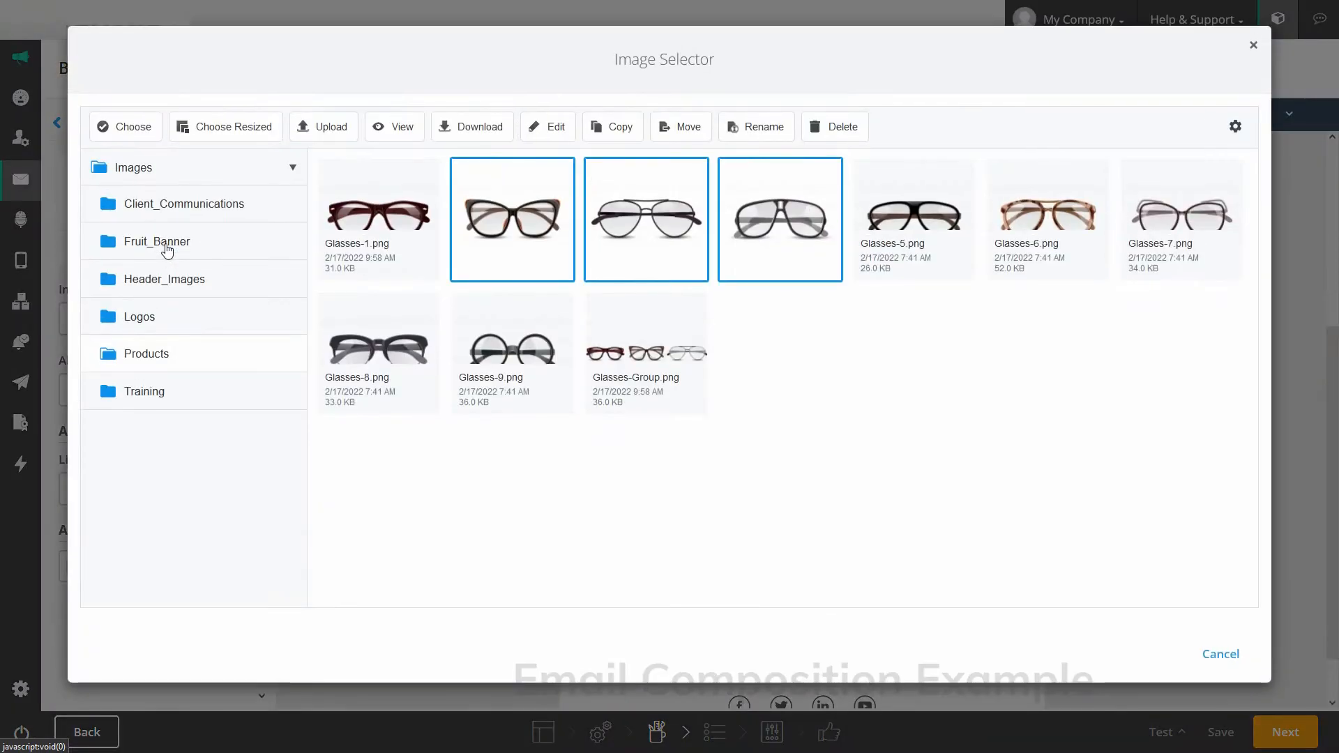
pyautogui.doubleClick(1029, 212)
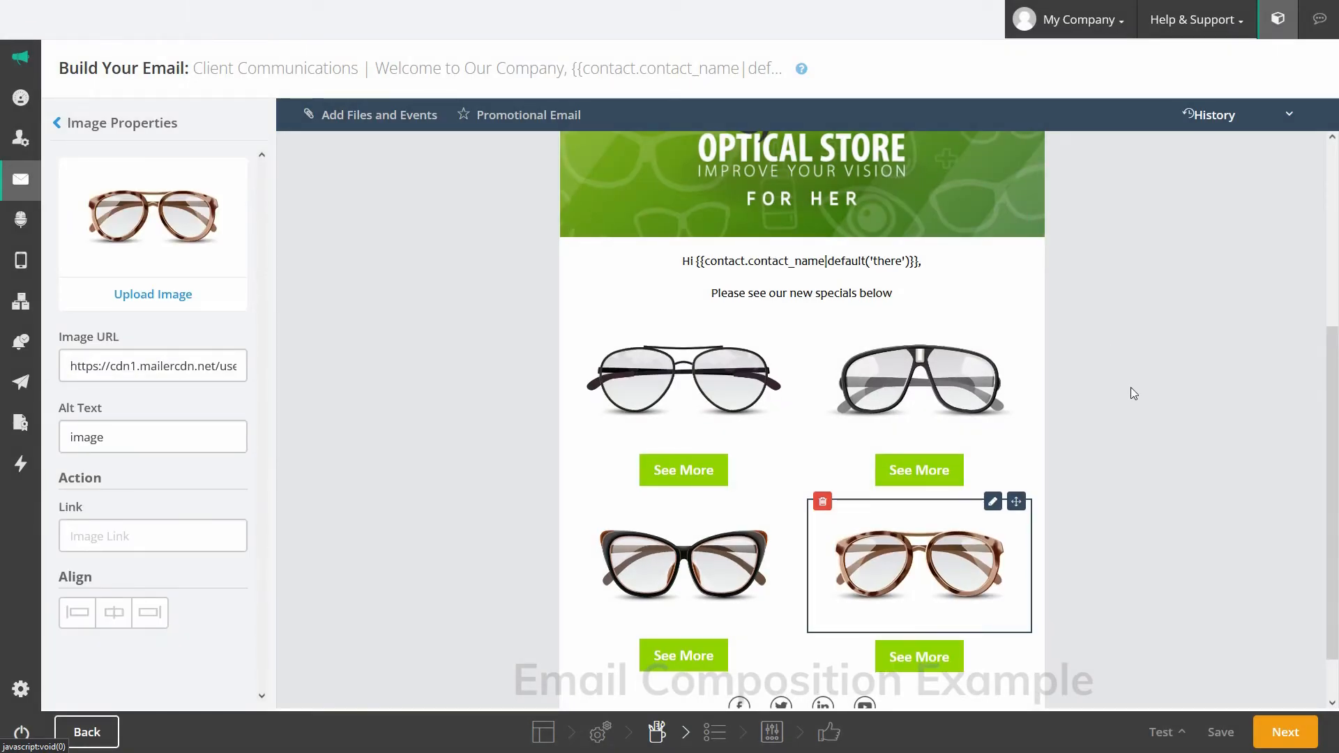
pyautogui.scroll(-1, 1131, 387)
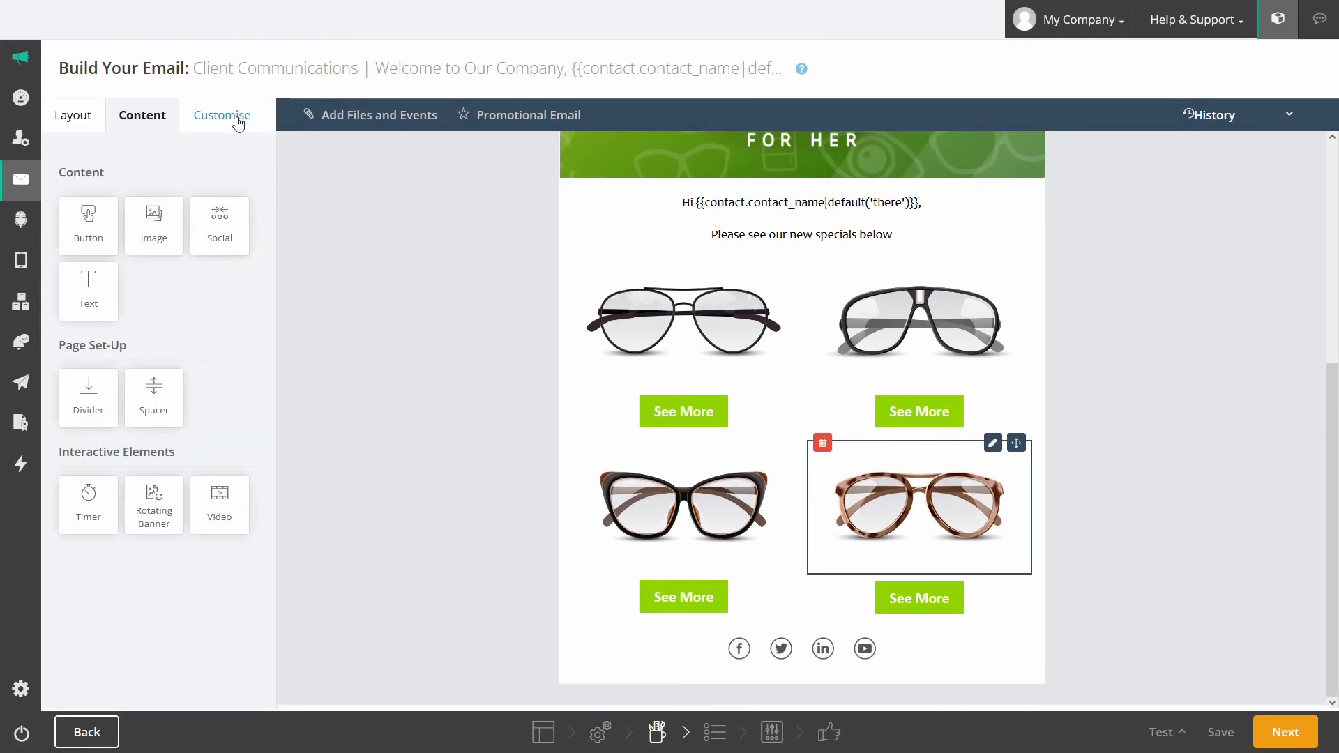
pyautogui.click(238, 120)
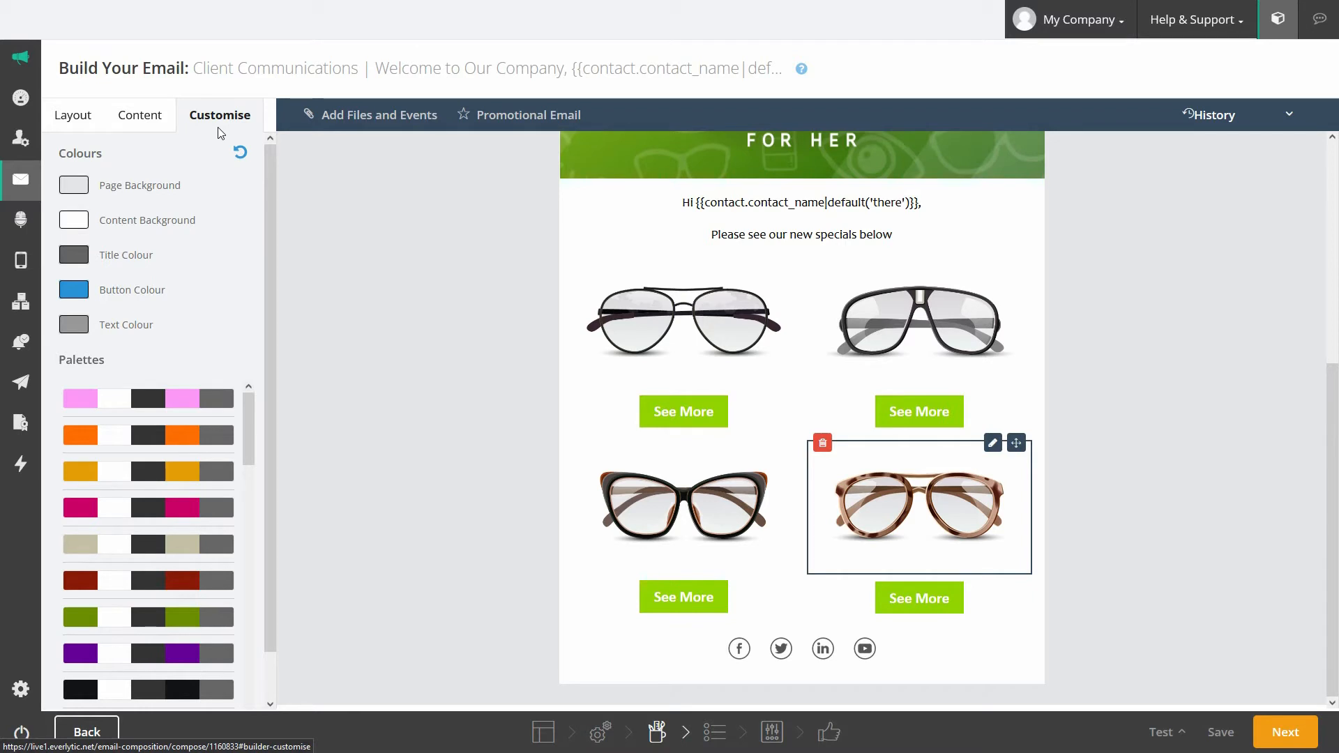
# Step: Open the list of testing options from the Test button at the bottom
pyautogui.click(1177, 735)
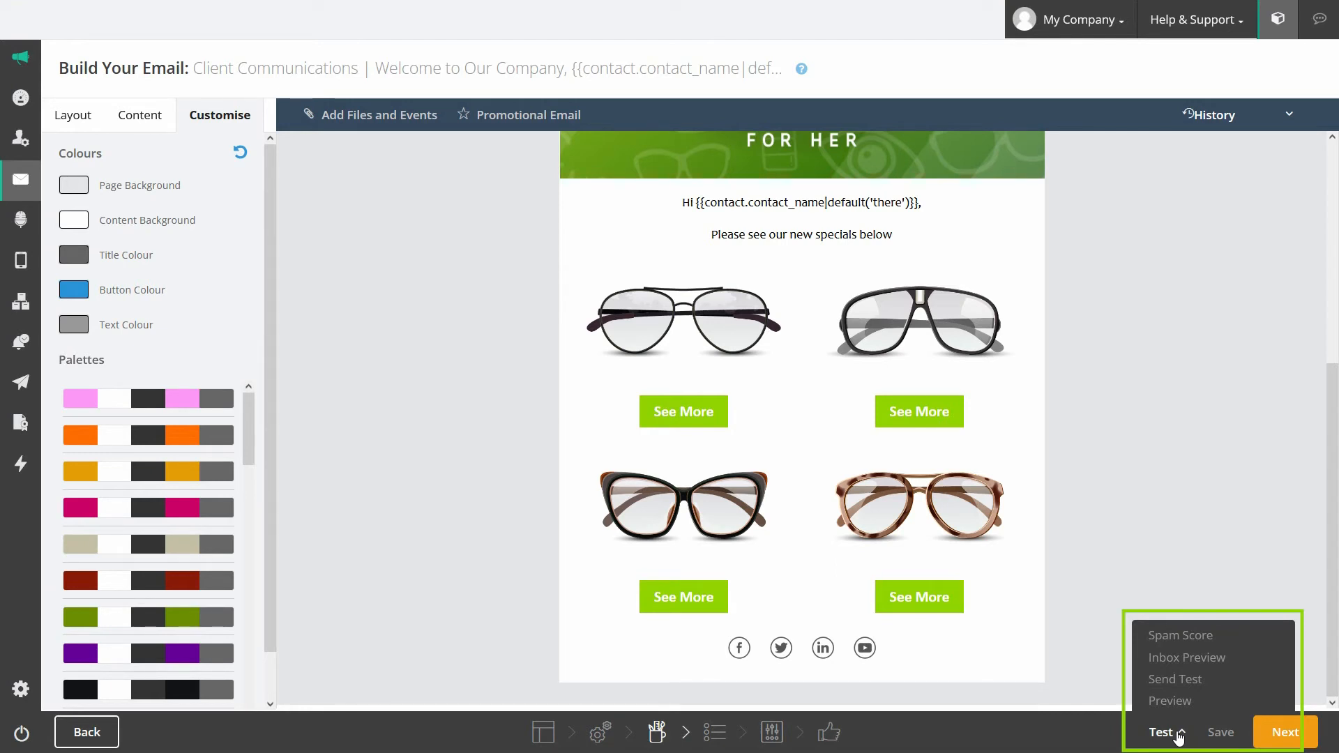
pyautogui.click(1181, 679)
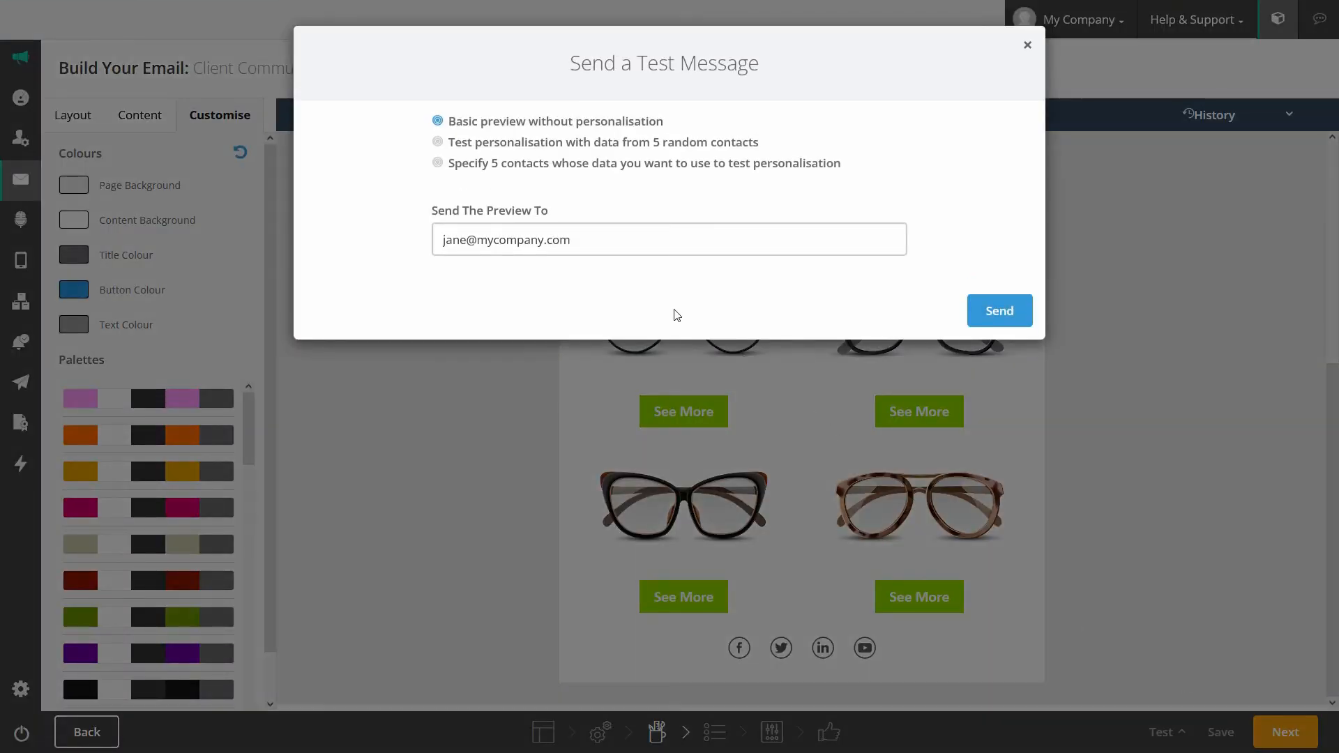
pyautogui.click(438, 141)
pyautogui.click(438, 121)
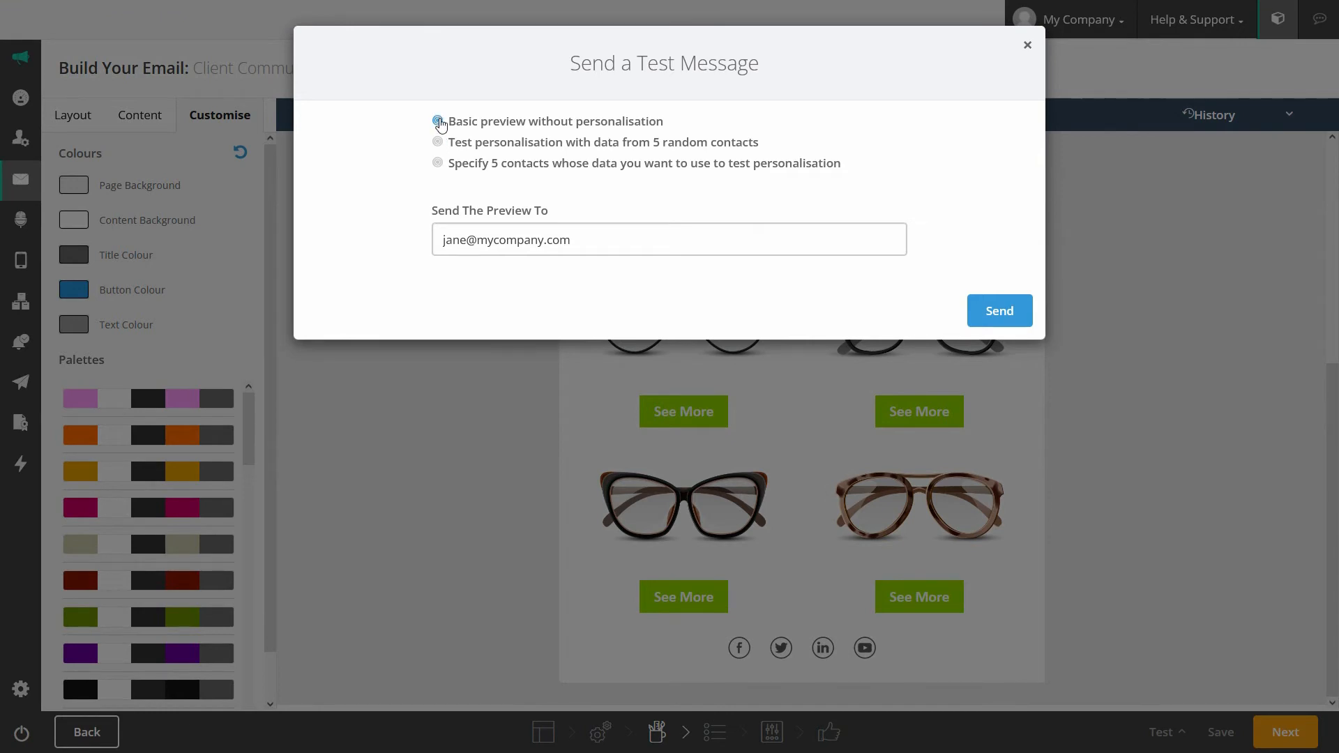
pyautogui.click(523, 168)
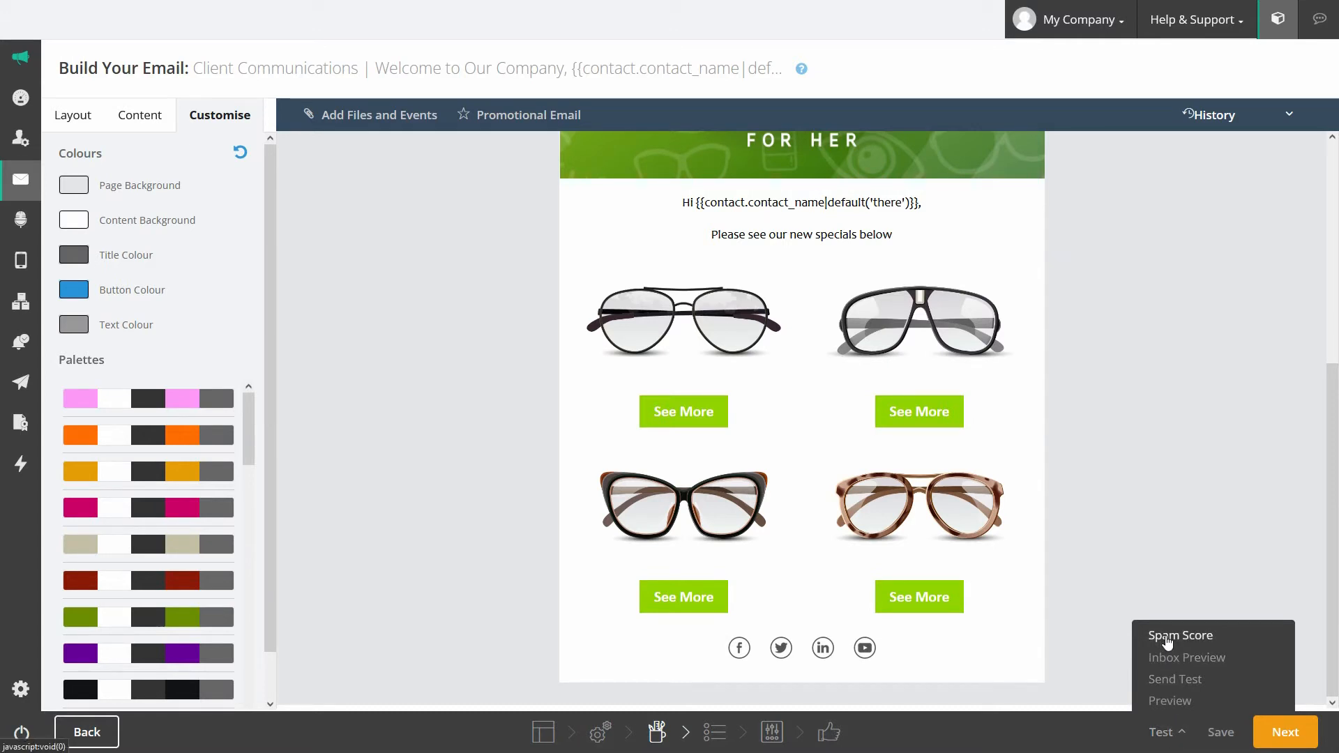
# Step: Run the spam score check and view the Outlook 2007 and 2010 inbox renderings
pyautogui.click(1168, 641)
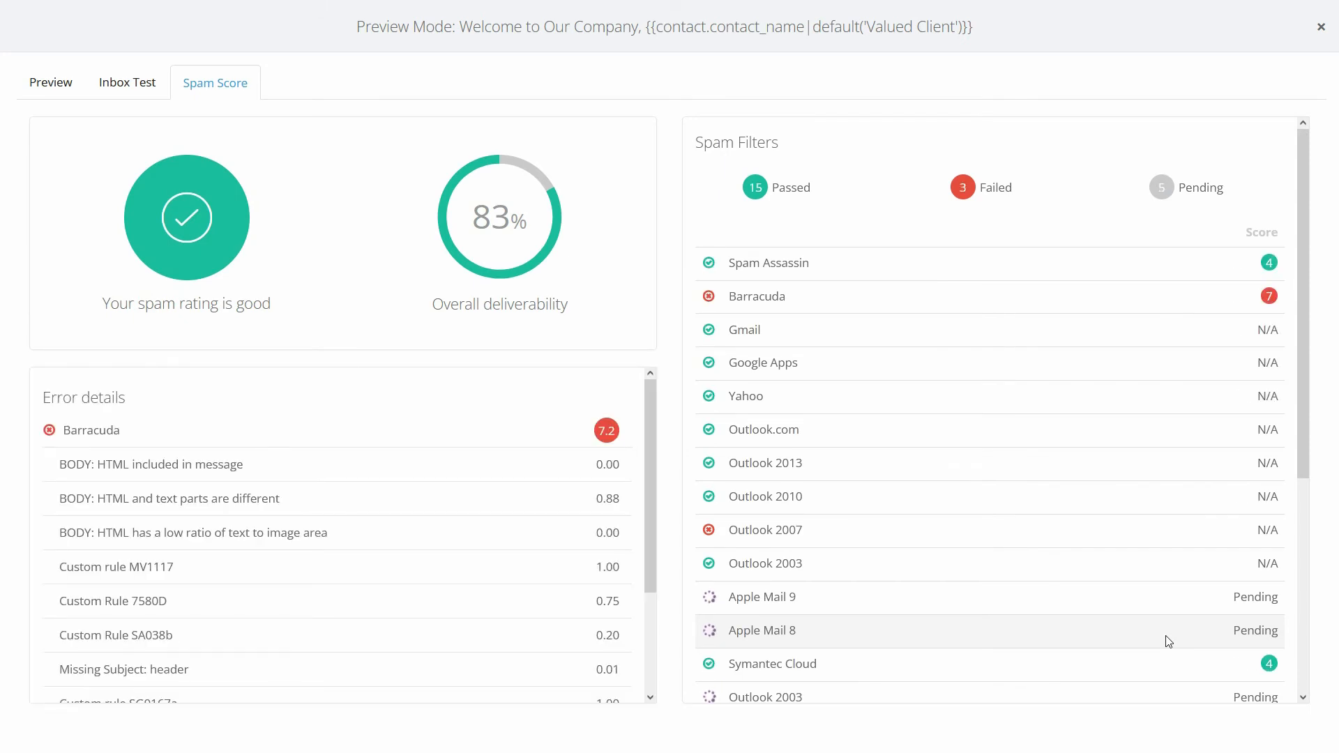
pyautogui.click(118, 87)
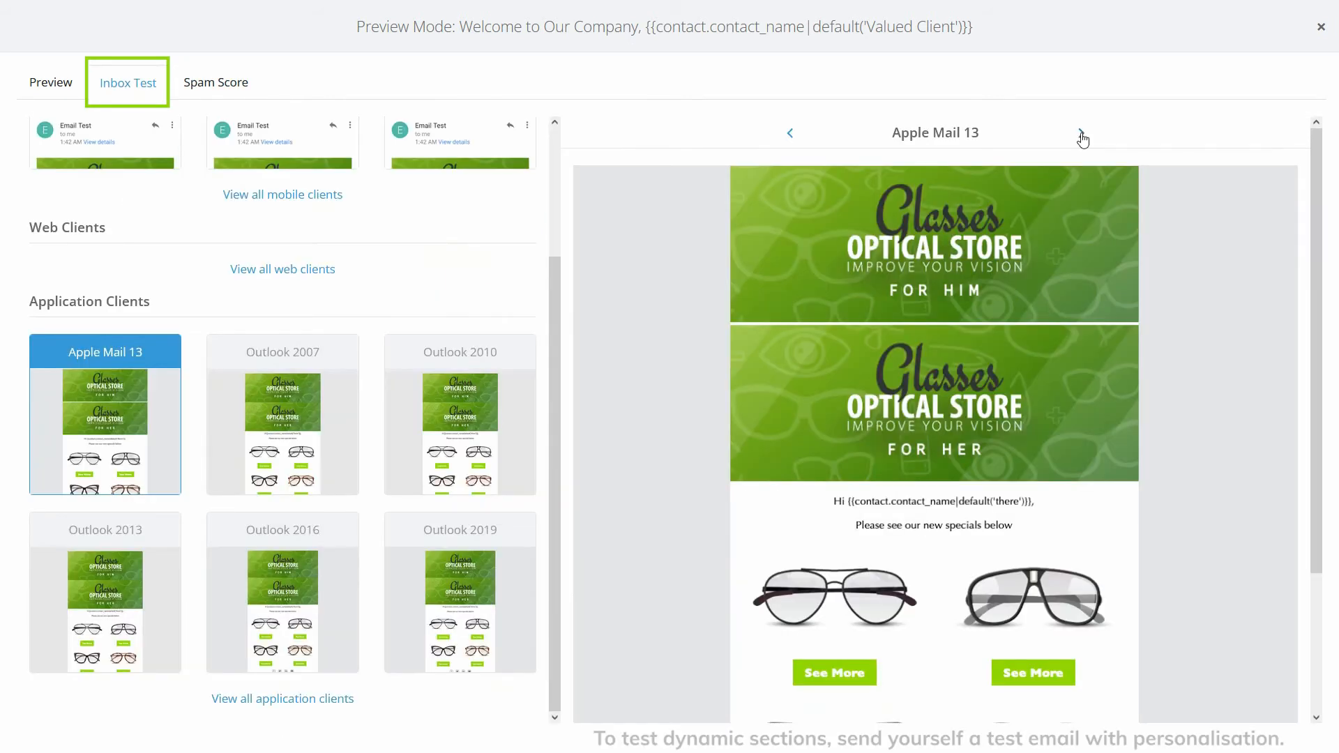
pyautogui.click(1081, 132)
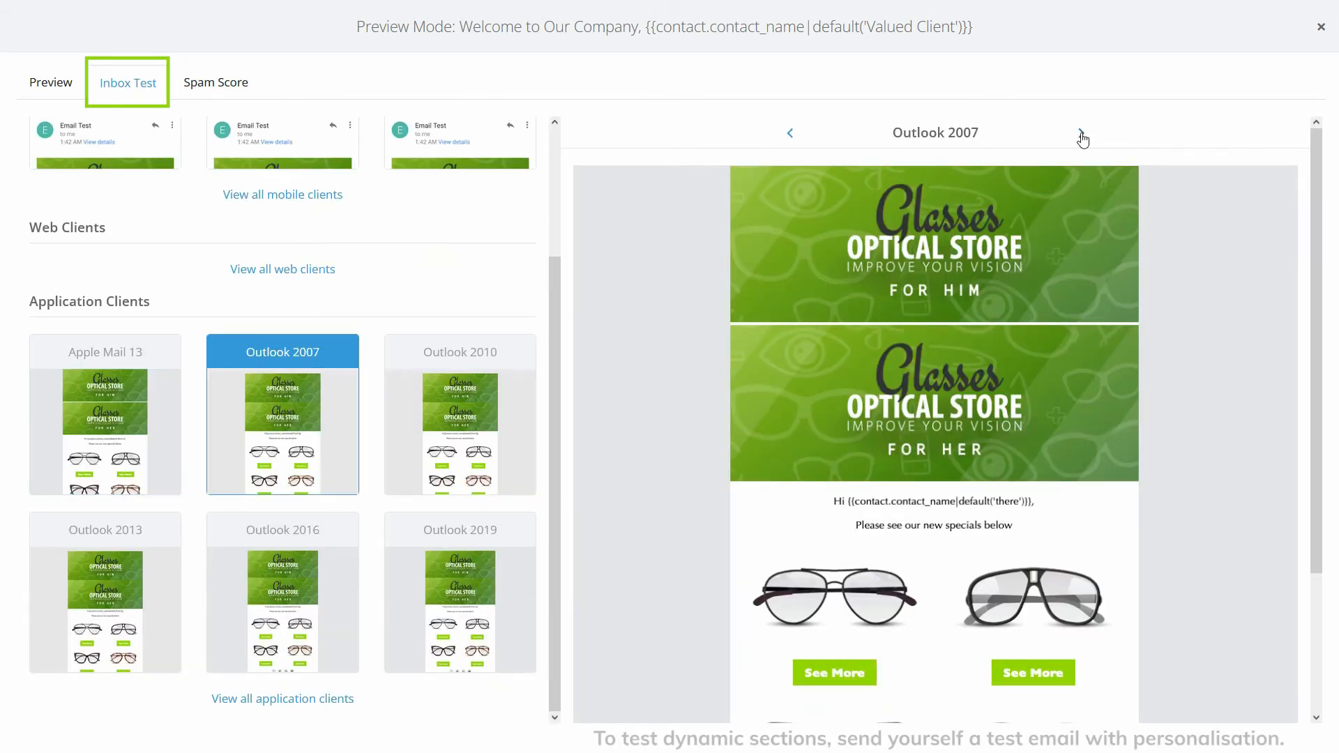
pyautogui.click(1081, 134)
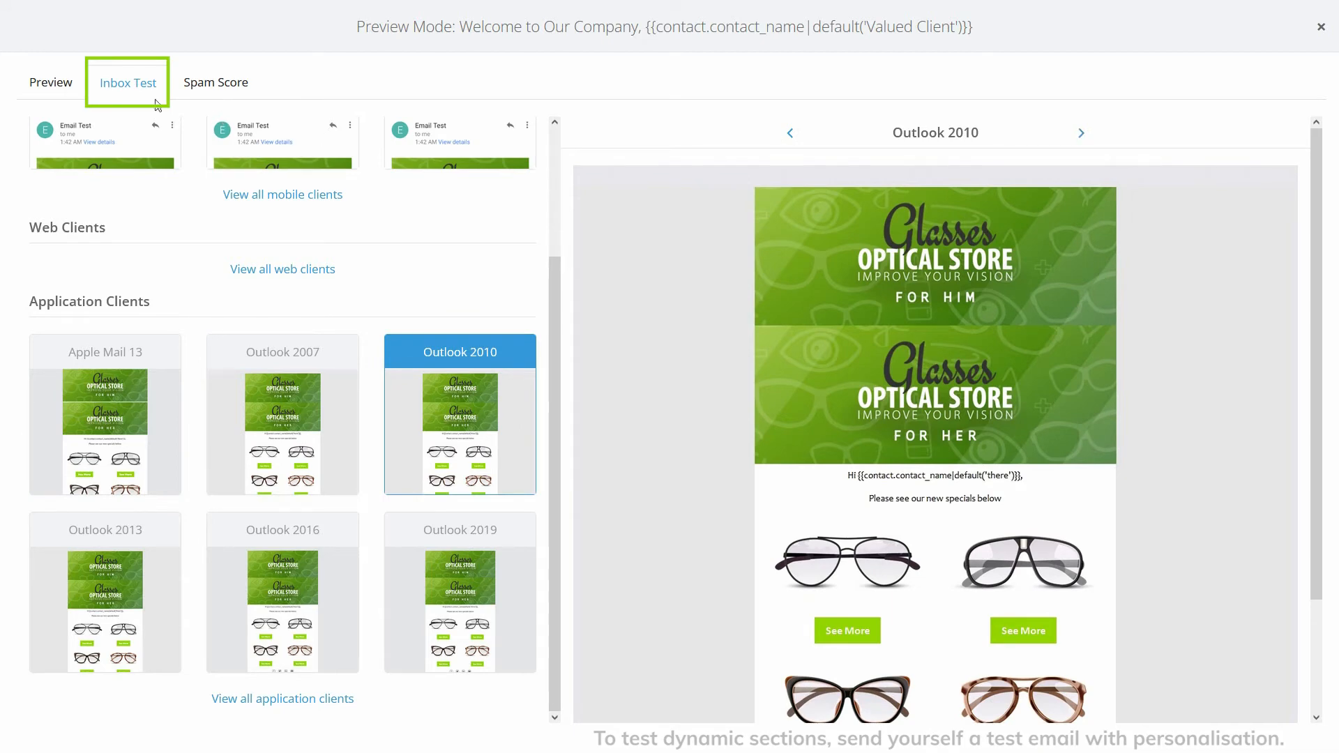
# Step: Return to the plain email preview and view it at mobile width
pyautogui.click(57, 83)
pyautogui.moveTo(1296, 207); pyautogui.dragTo(1292, 176)
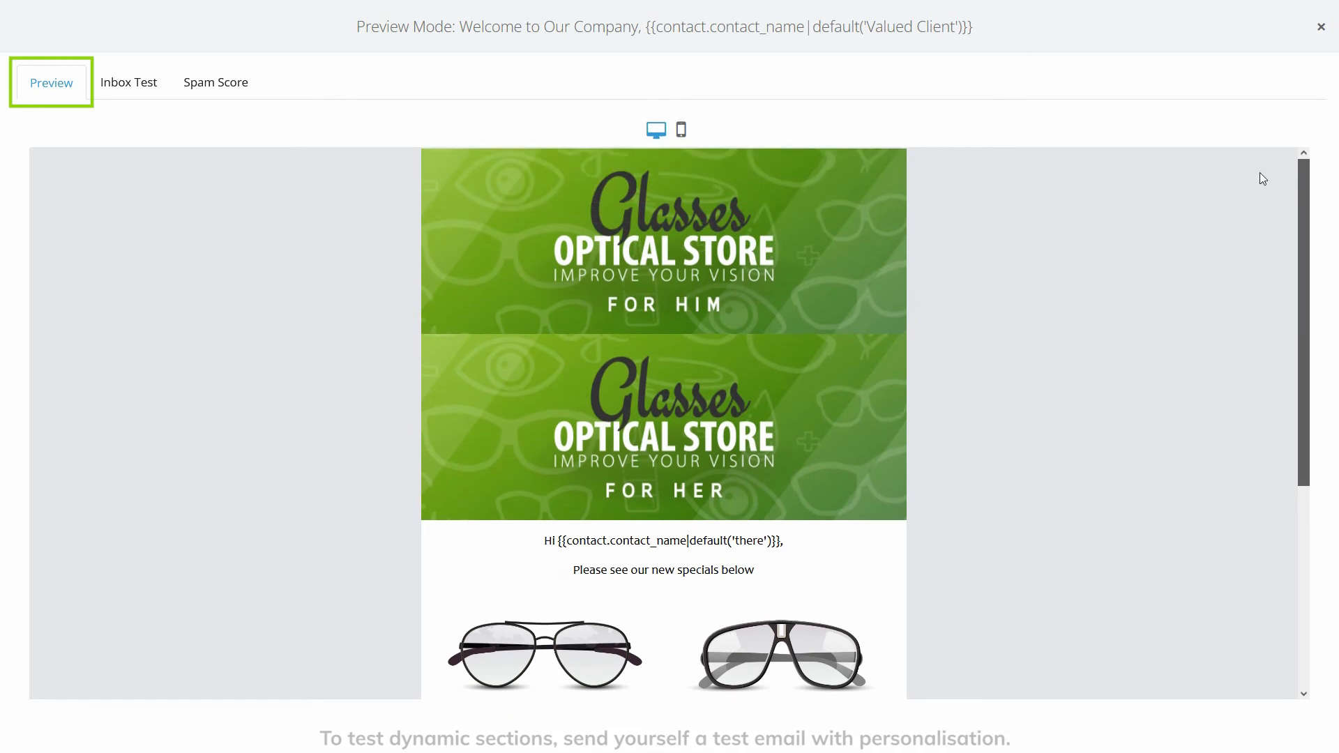
pyautogui.click(681, 130)
pyautogui.moveTo(802, 176)
pyautogui.mouseDown()
pyautogui.moveTo(820, 502)
pyautogui.moveTo(820, 168)
pyautogui.mouseUp()
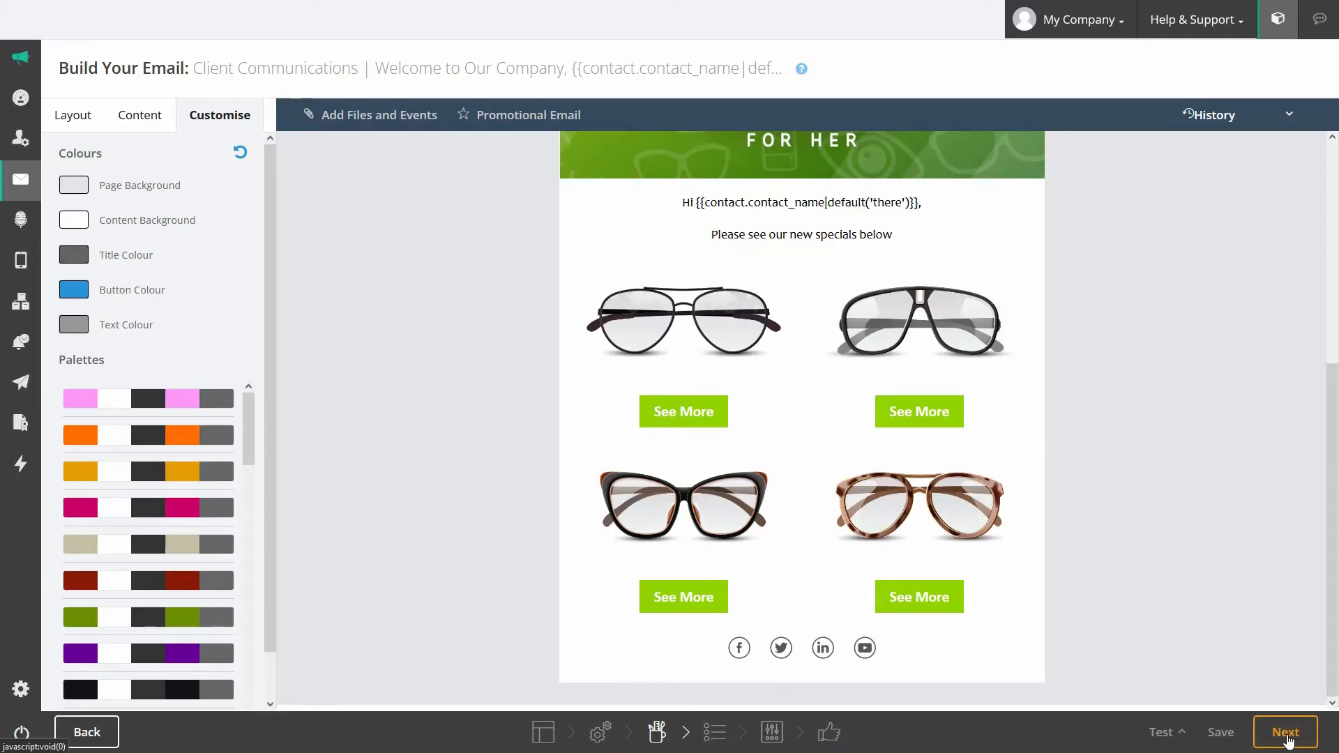
# Step: Make Season Specials (about 30 contacts) the only recipient list and bring up its filter options
pyautogui.click(1289, 740)
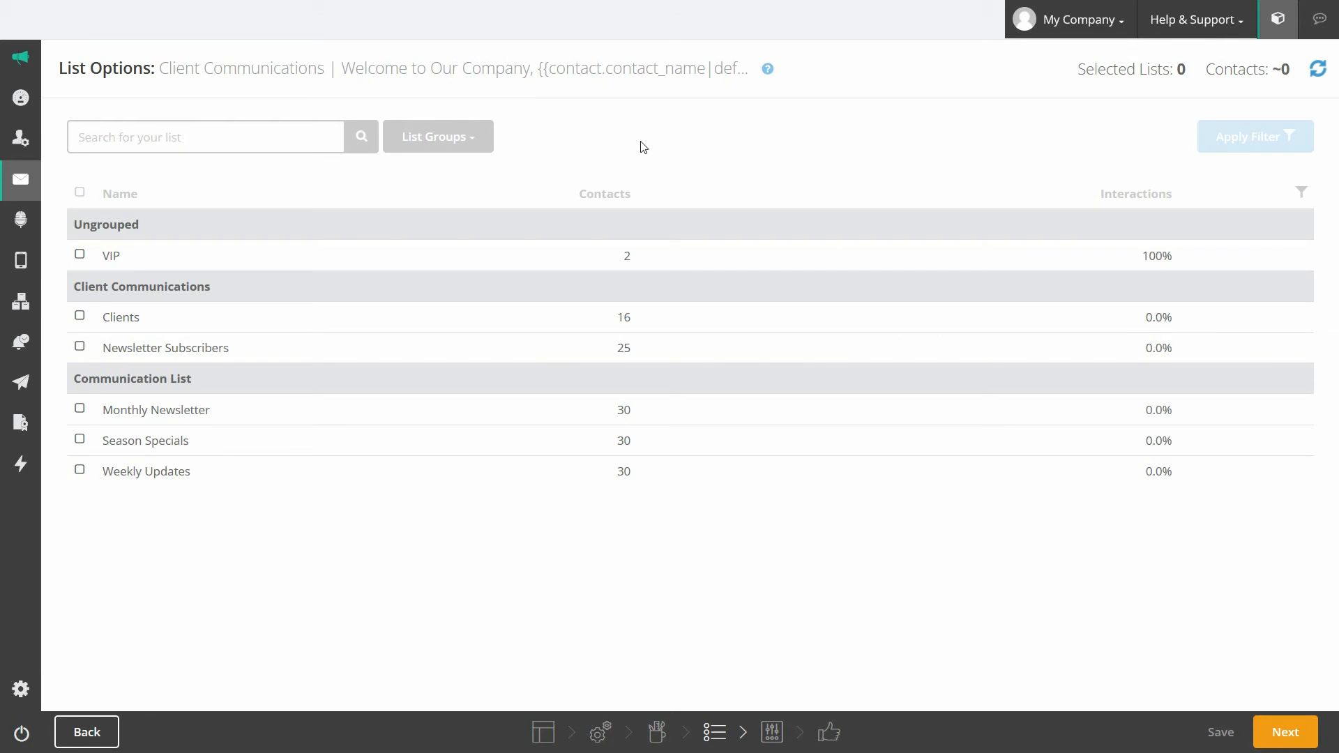
pyautogui.click(79, 440)
pyautogui.click(80, 409)
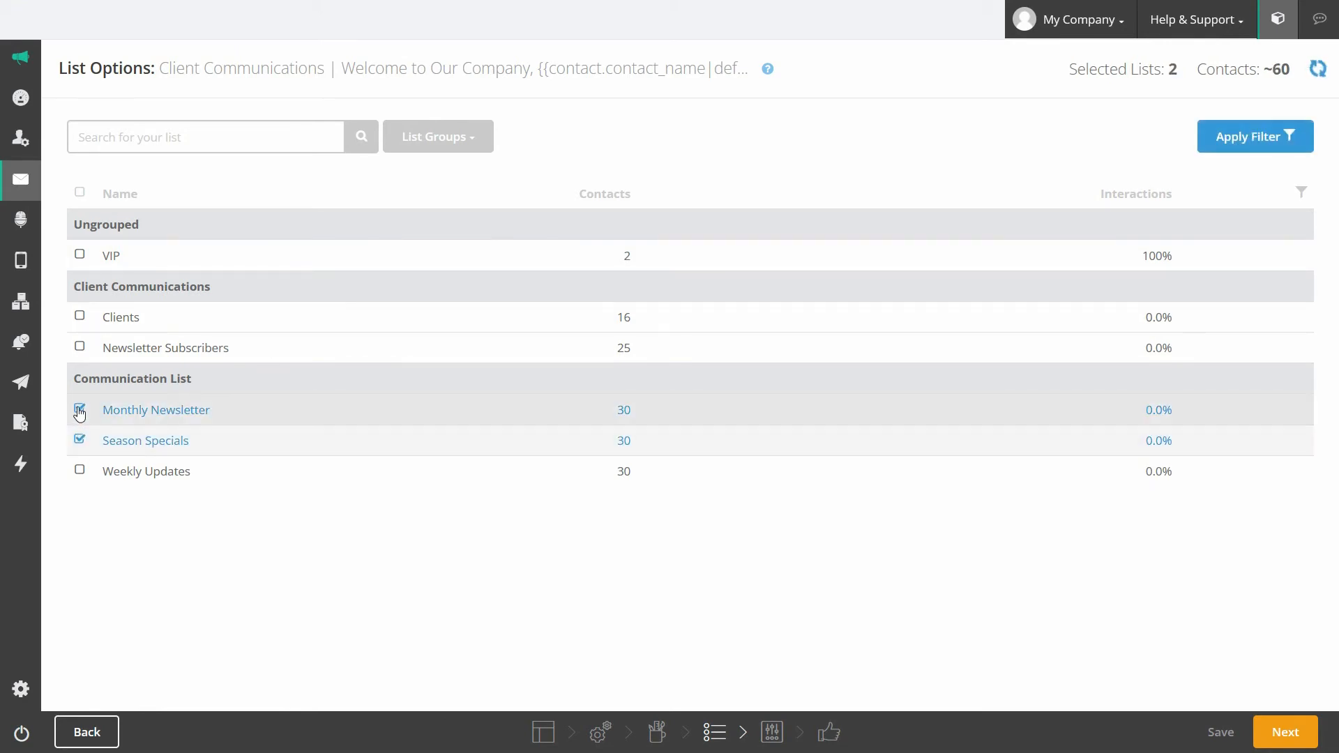
pyautogui.click(79, 411)
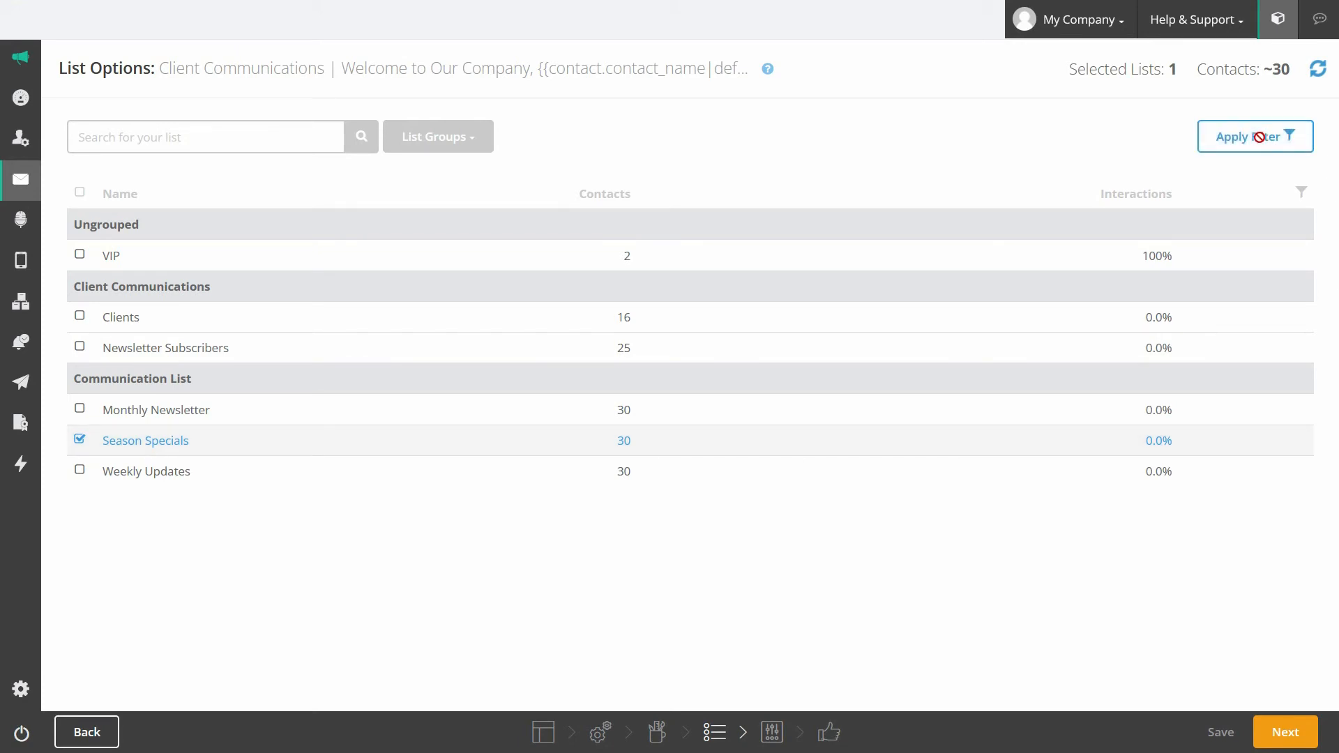
pyautogui.click(1259, 137)
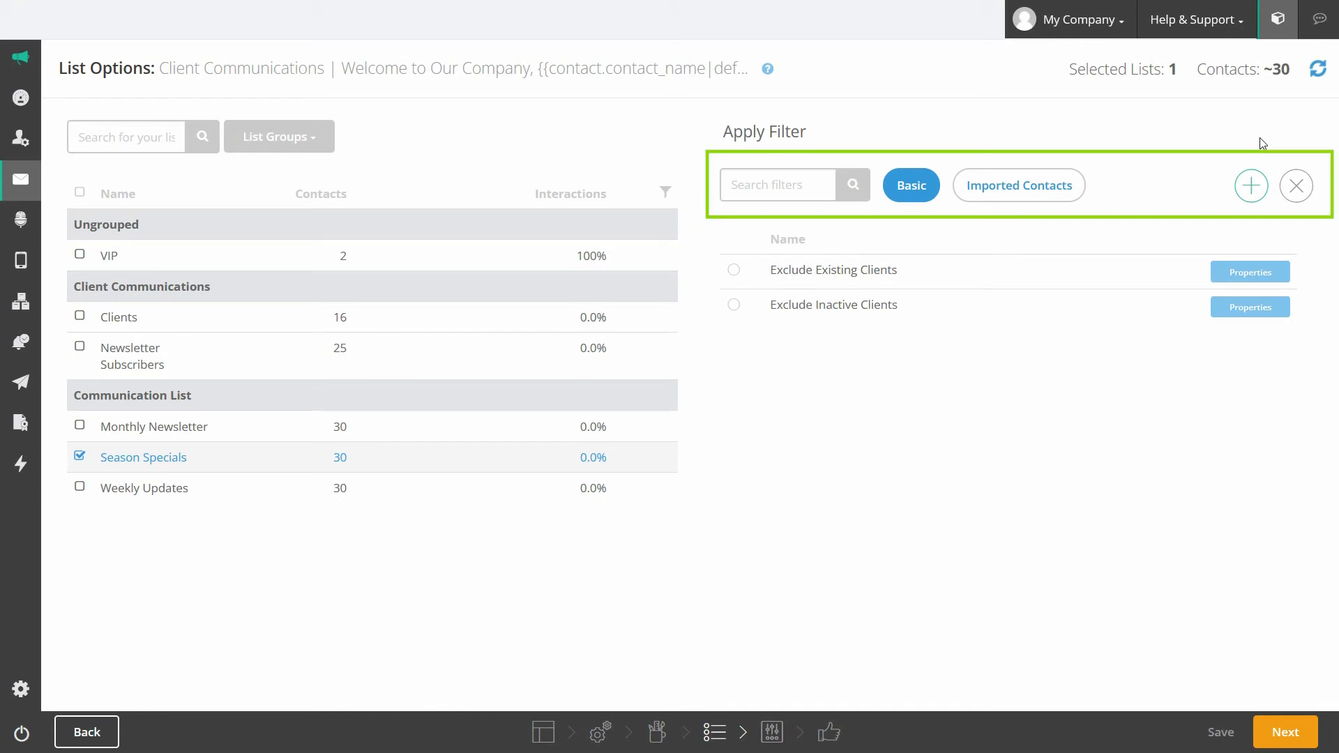
# Step: Start a new filter named 'Filter Example' with the description 'Example'
pyautogui.click(790, 185)
pyautogui.click(1250, 187)
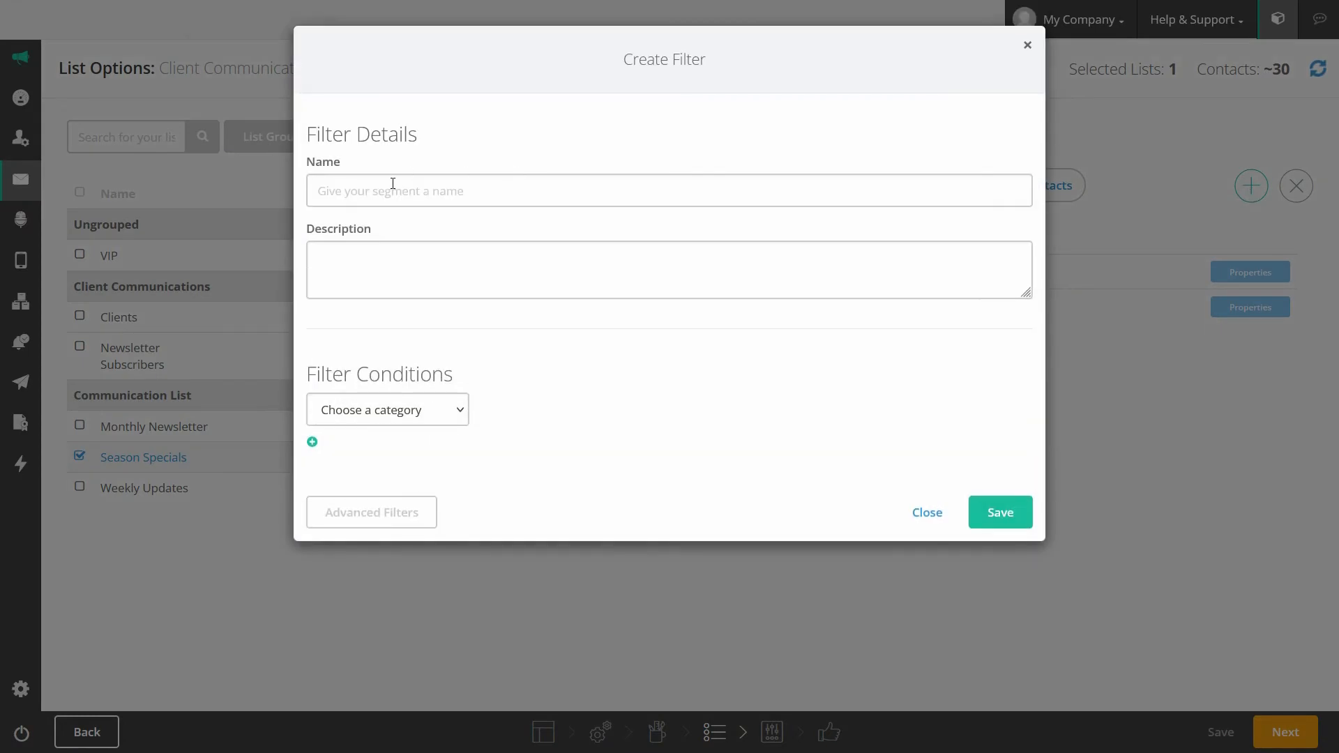
pyautogui.click(393, 188)
pyautogui.write('Filter Example')
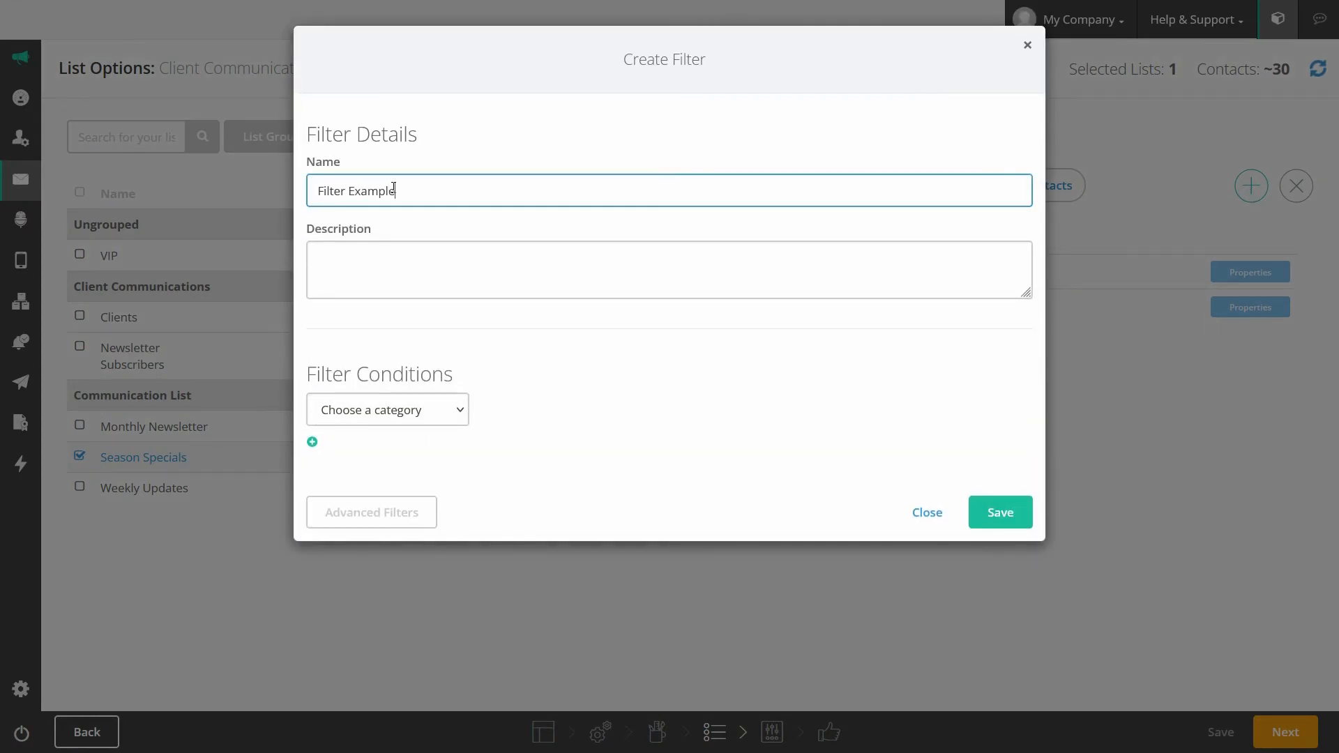
pyautogui.click(373, 268)
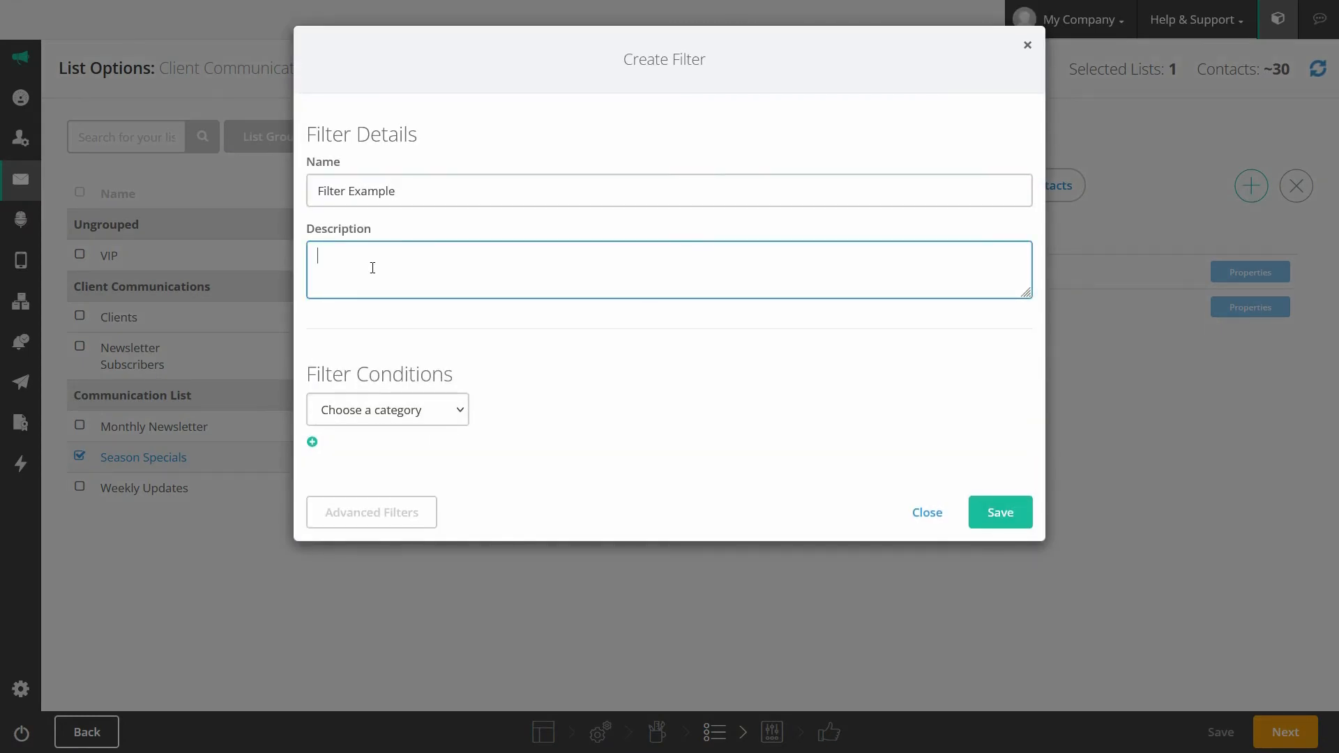
pyautogui.write('Example')
# Step: Set the Basic condition 'Contact number of orders' greater than 15, then discard the filter unsaved
pyautogui.click(460, 417)
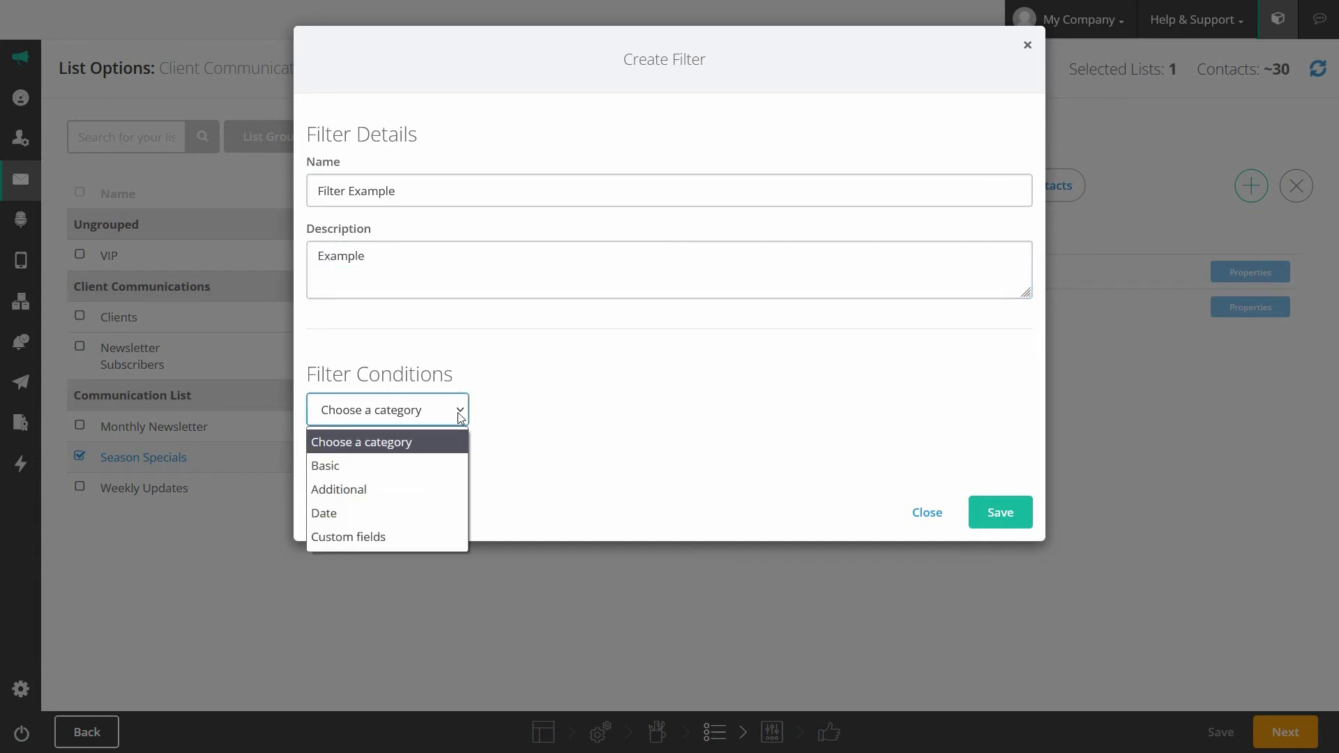
pyautogui.click(396, 468)
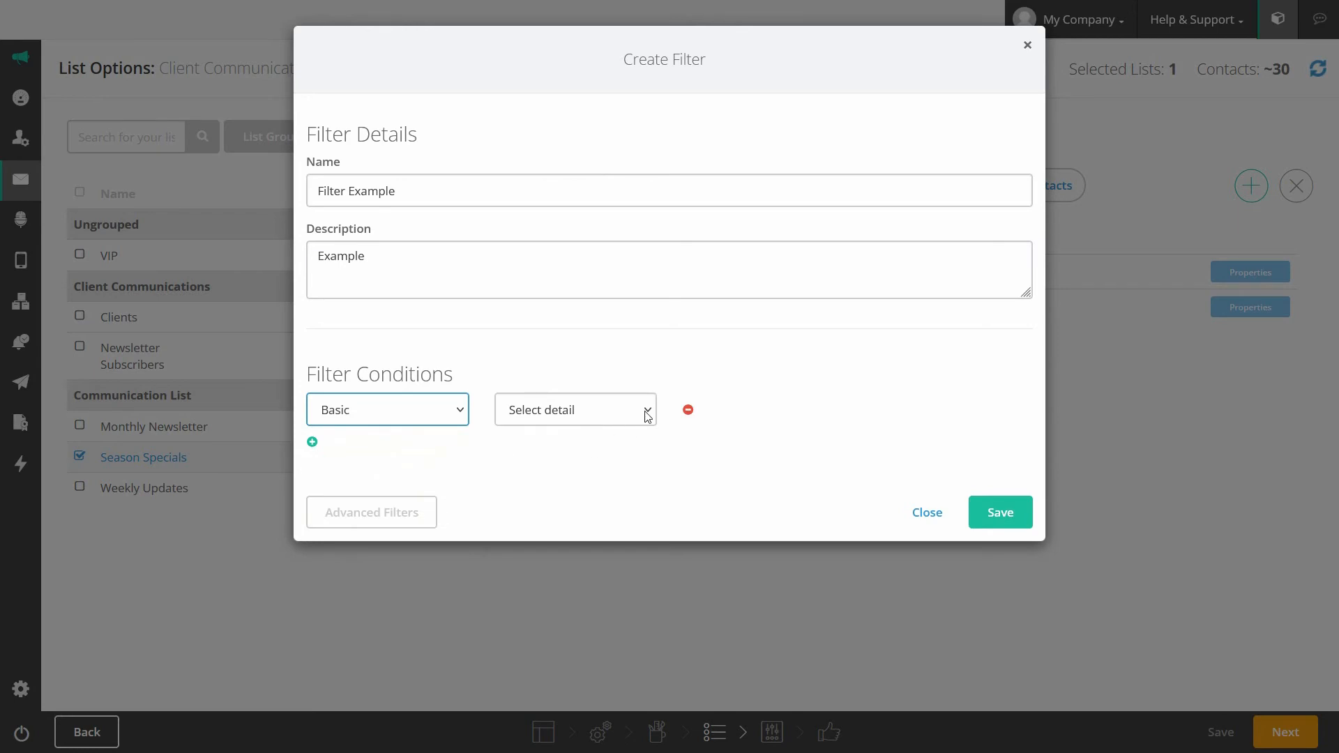
pyautogui.click(650, 413)
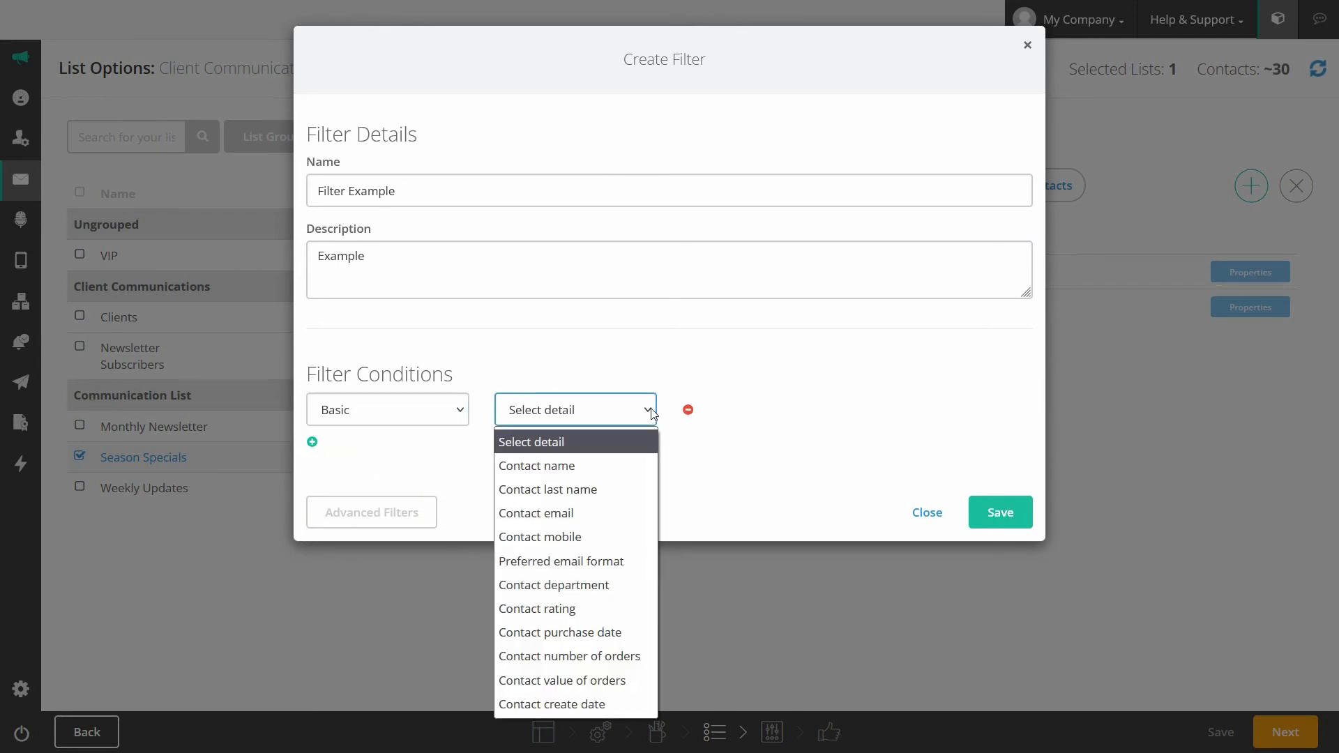
pyautogui.click(569, 655)
pyautogui.click(771, 415)
pyautogui.click(705, 512)
pyautogui.click(863, 416)
pyautogui.write('15')
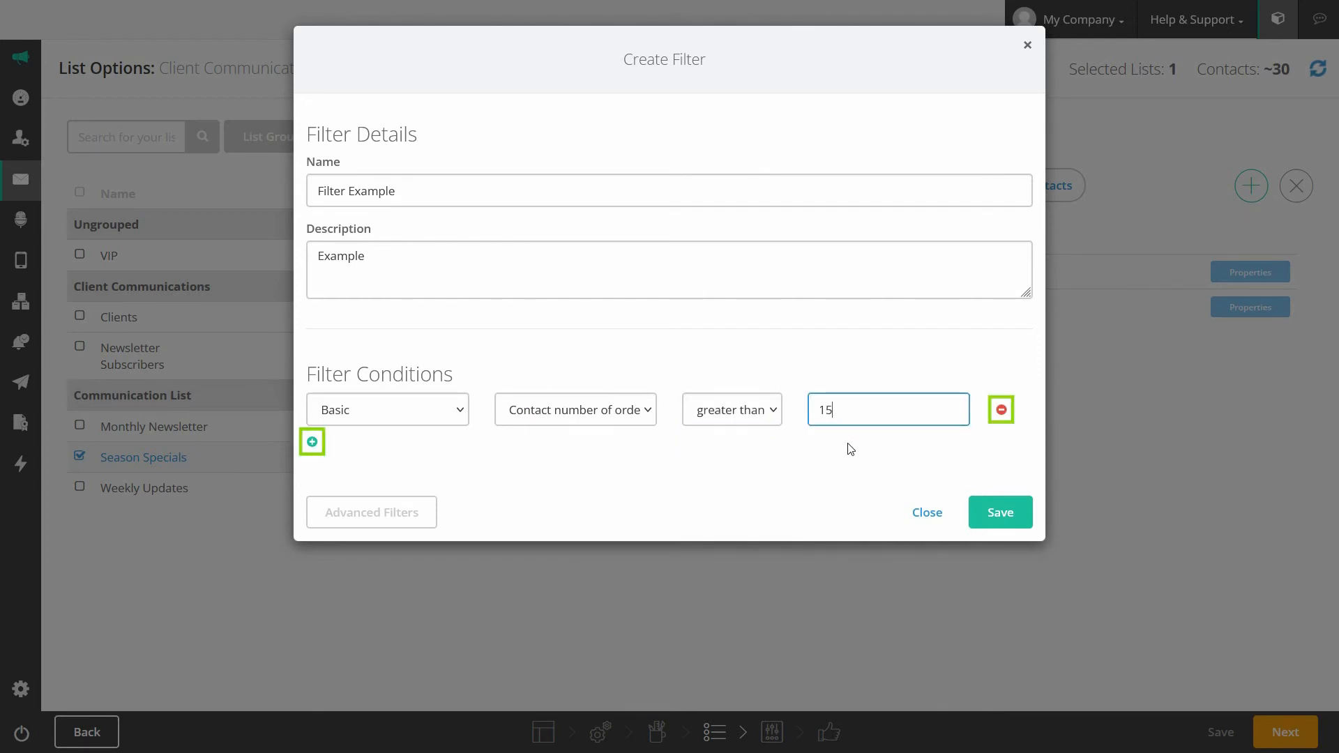
pyautogui.click(850, 448)
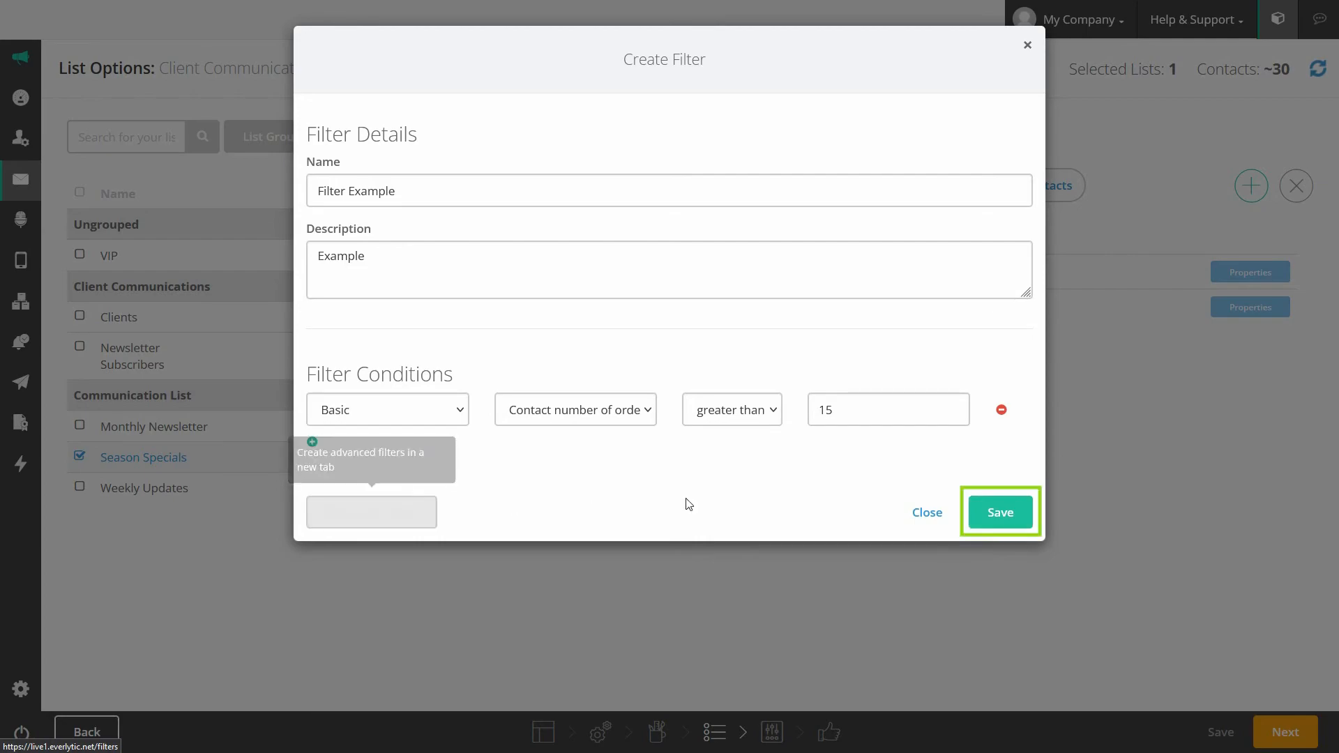
pyautogui.click(922, 515)
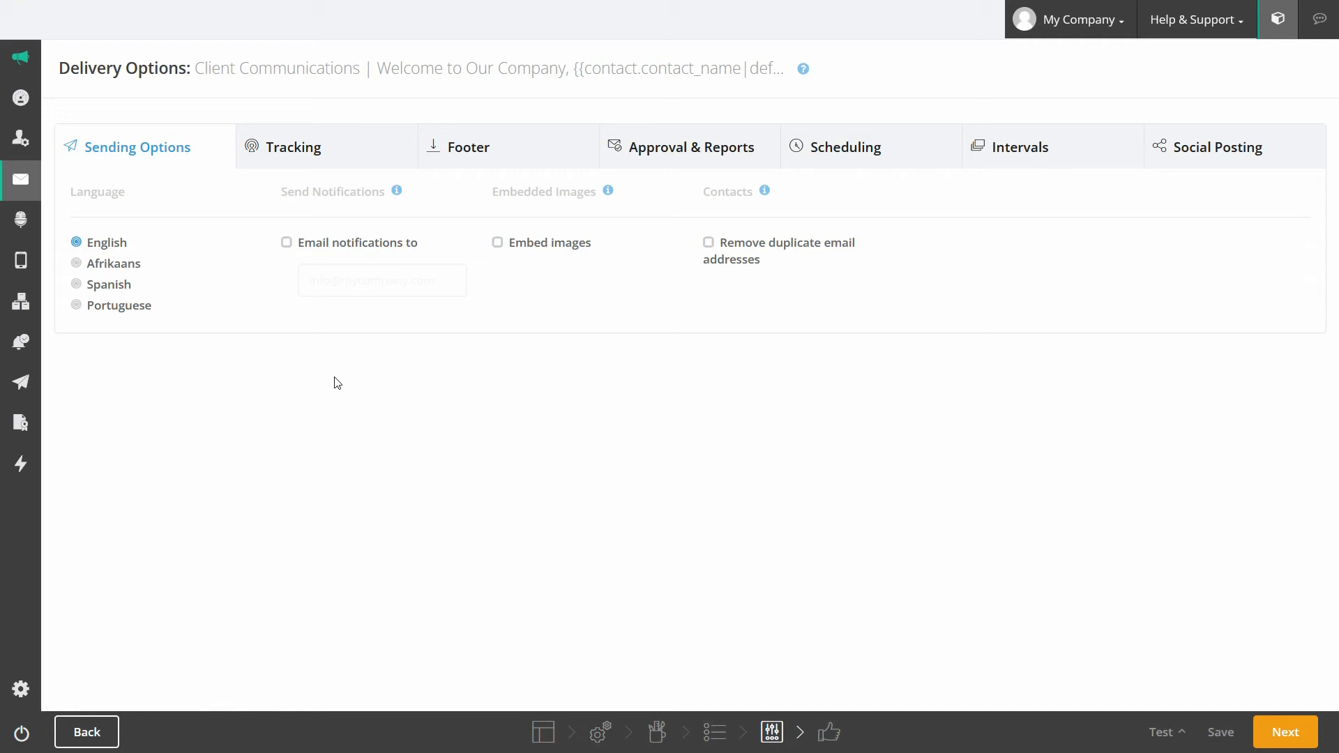
# Step: Keep notifications off, remove duplicate addresses, and enable open, click and Google Analytics tracking
pyautogui.click(286, 243)
pyautogui.click(289, 245)
pyautogui.click(707, 243)
pyautogui.click(316, 152)
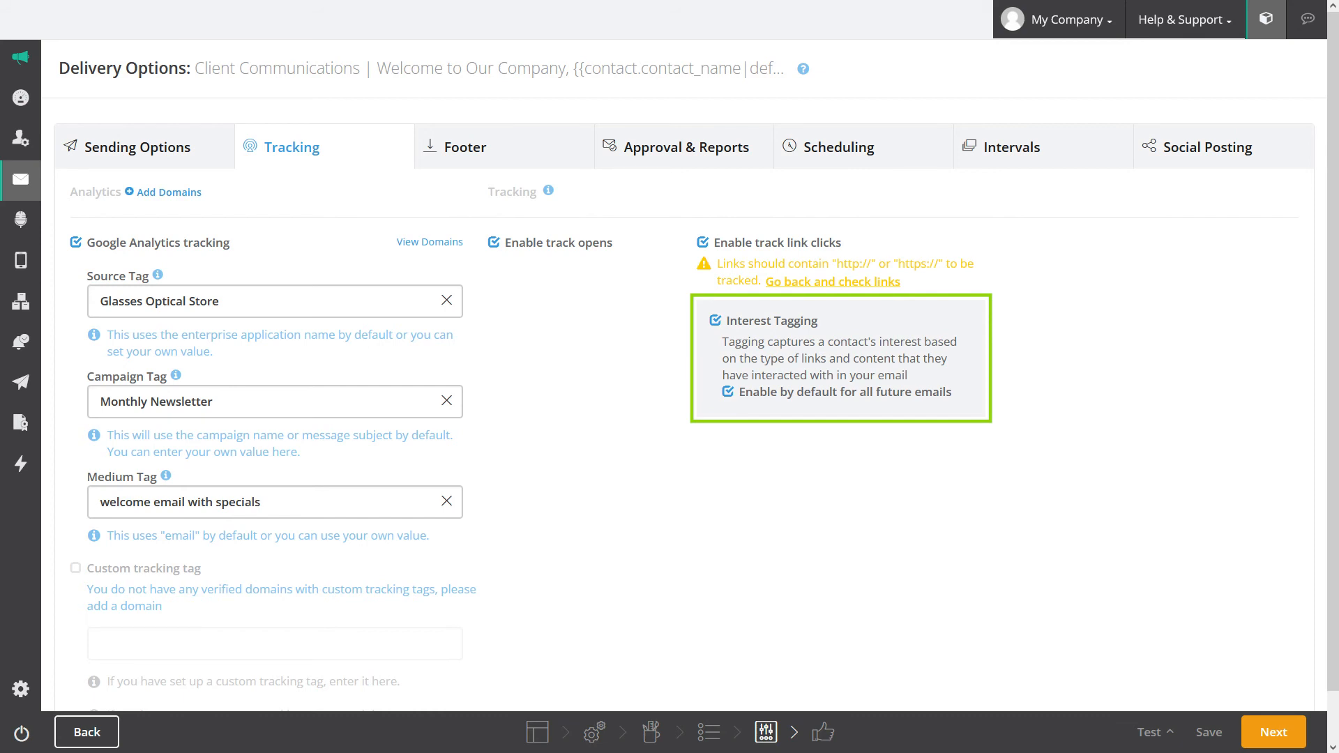
pyautogui.click(473, 153)
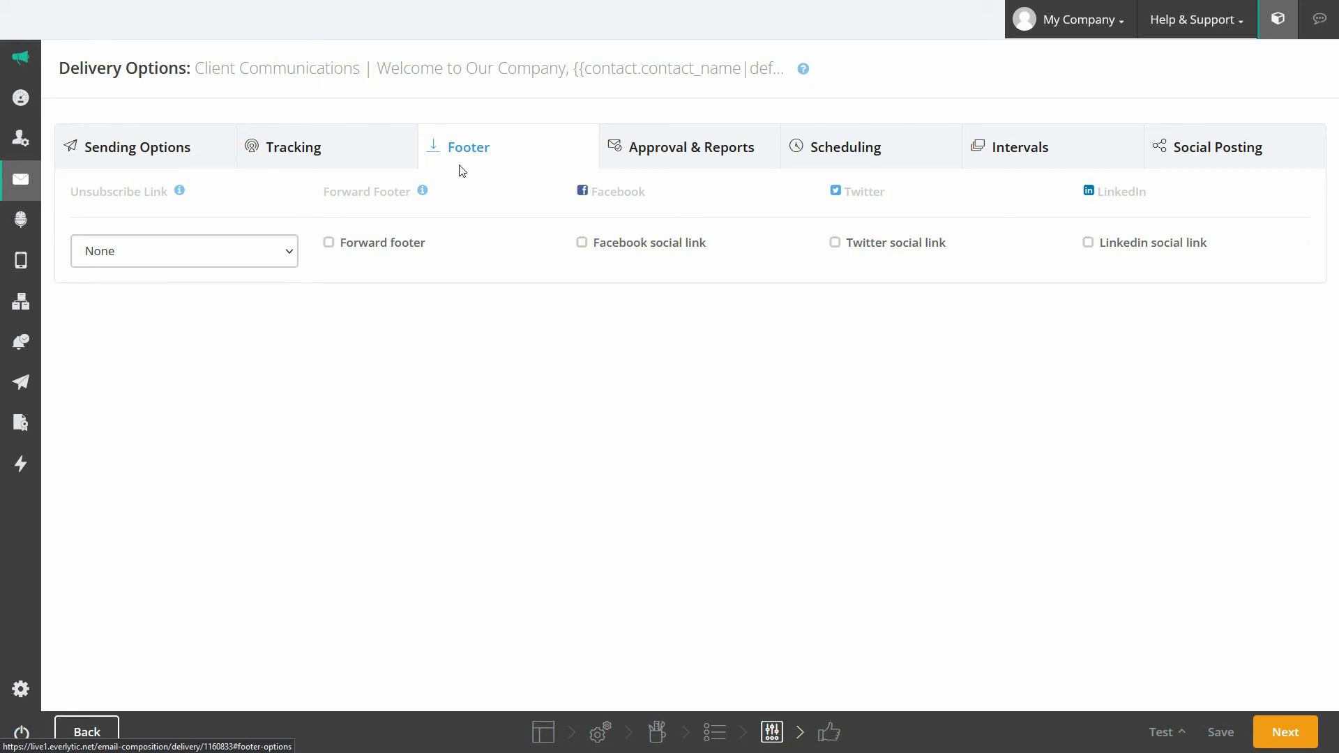
# Step: Keep the unsubscribe link set to None and leave the forward footer switched off
pyautogui.click(291, 252)
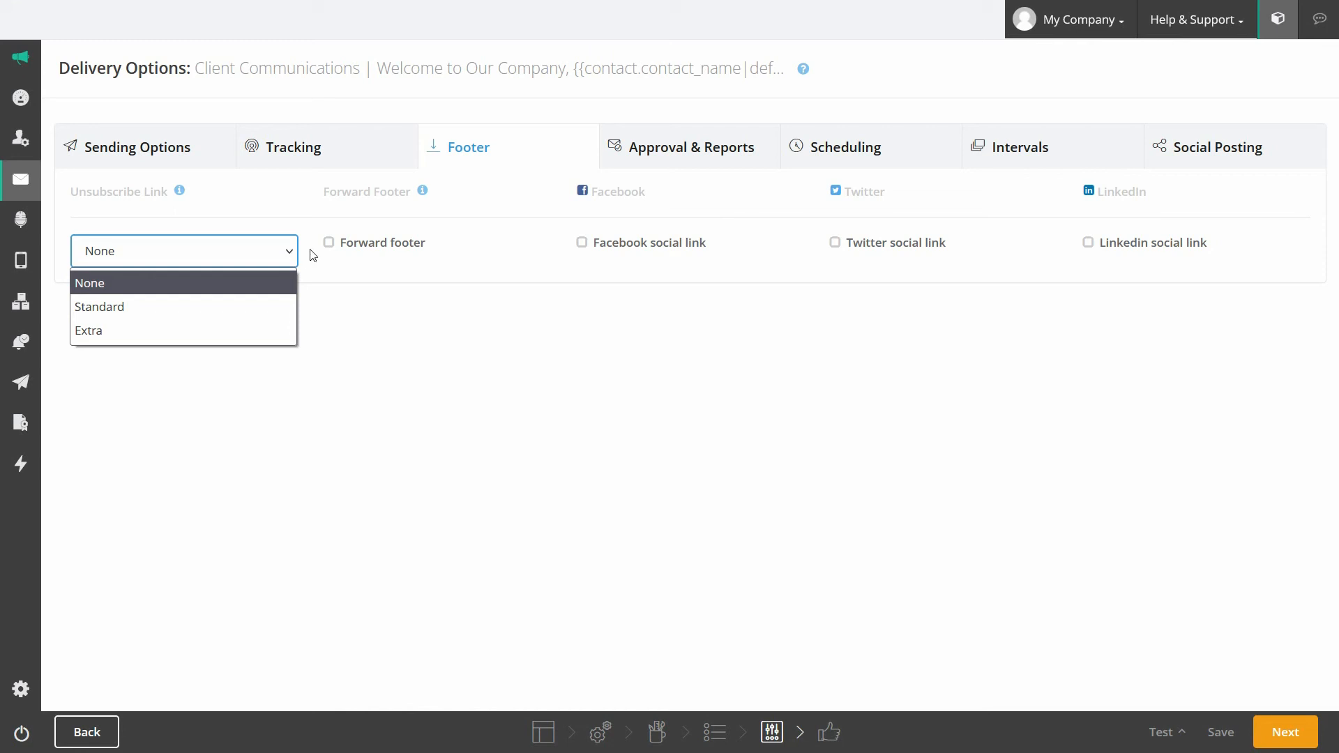
pyautogui.click(332, 254)
pyautogui.click(330, 253)
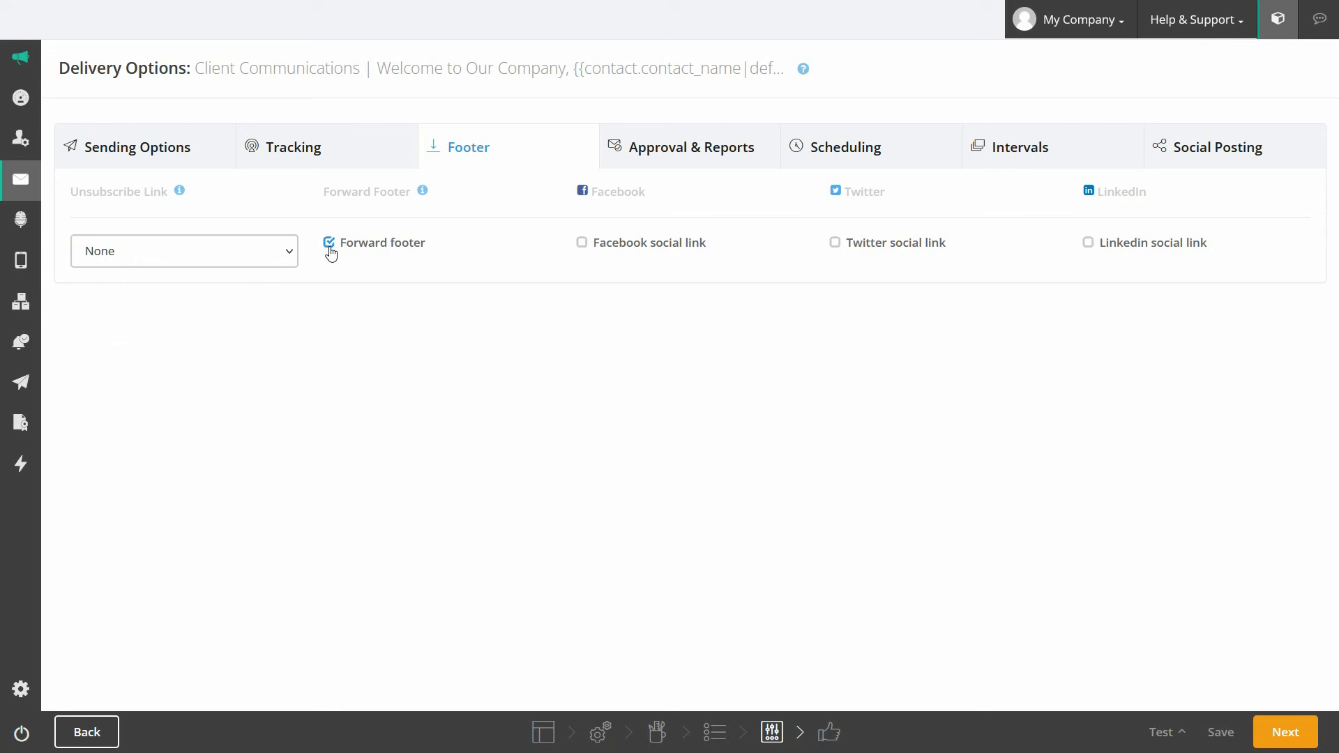
pyautogui.click(330, 248)
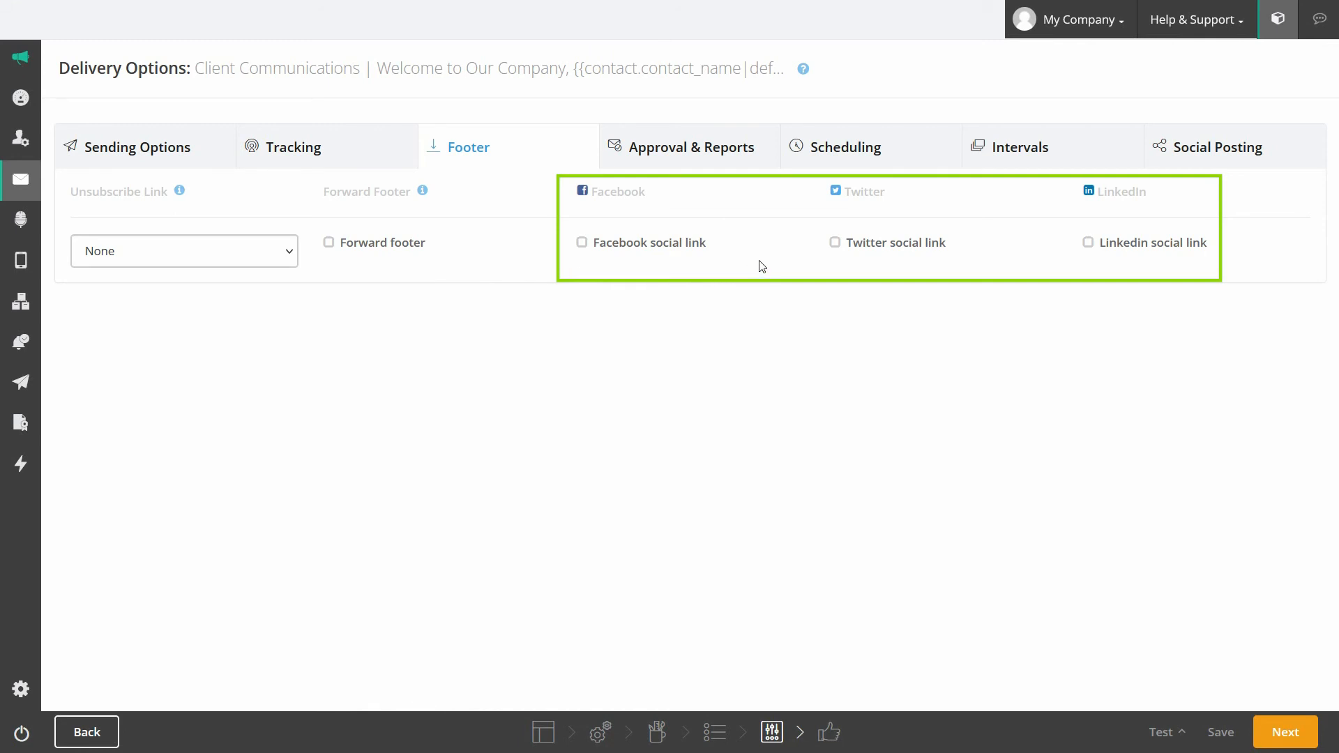
pyautogui.click(719, 159)
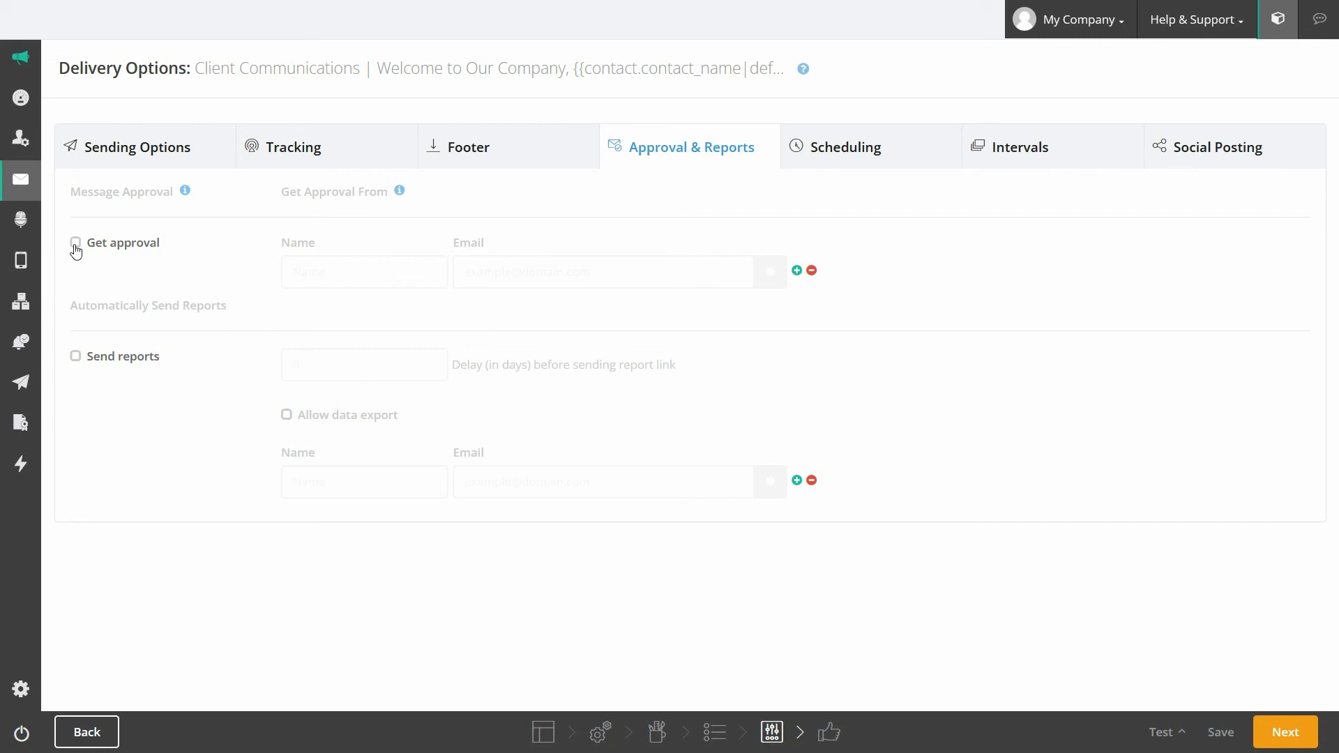
# Step: Leave message approval off, removing the extra approver row that was added
pyautogui.click(76, 243)
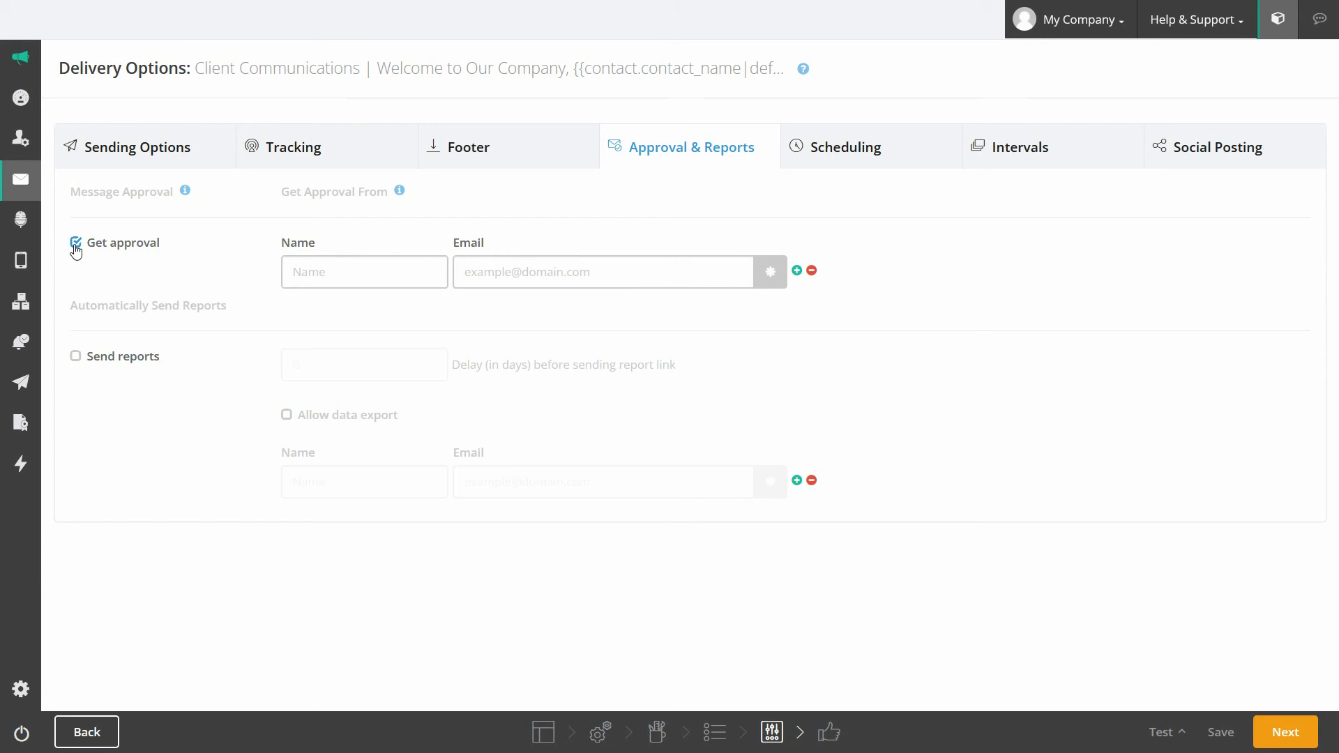
pyautogui.click(797, 272)
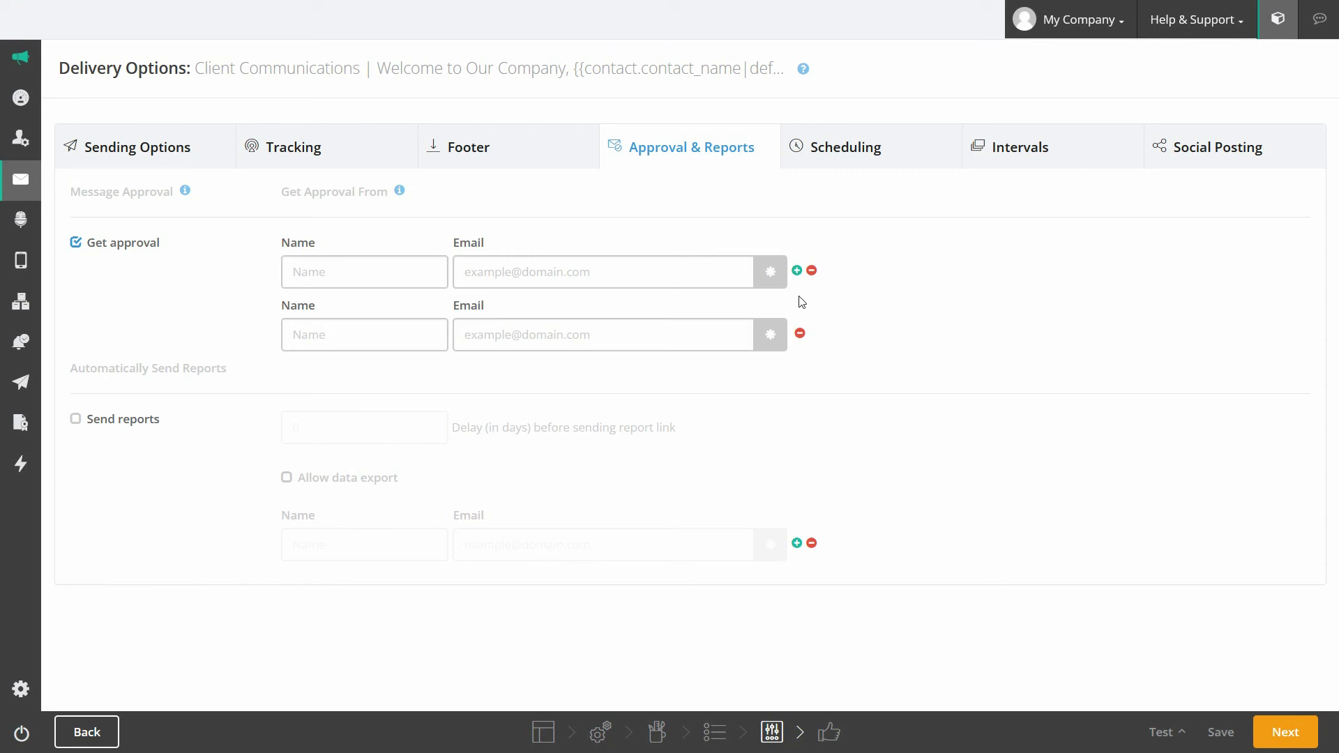
pyautogui.click(800, 333)
pyautogui.click(84, 247)
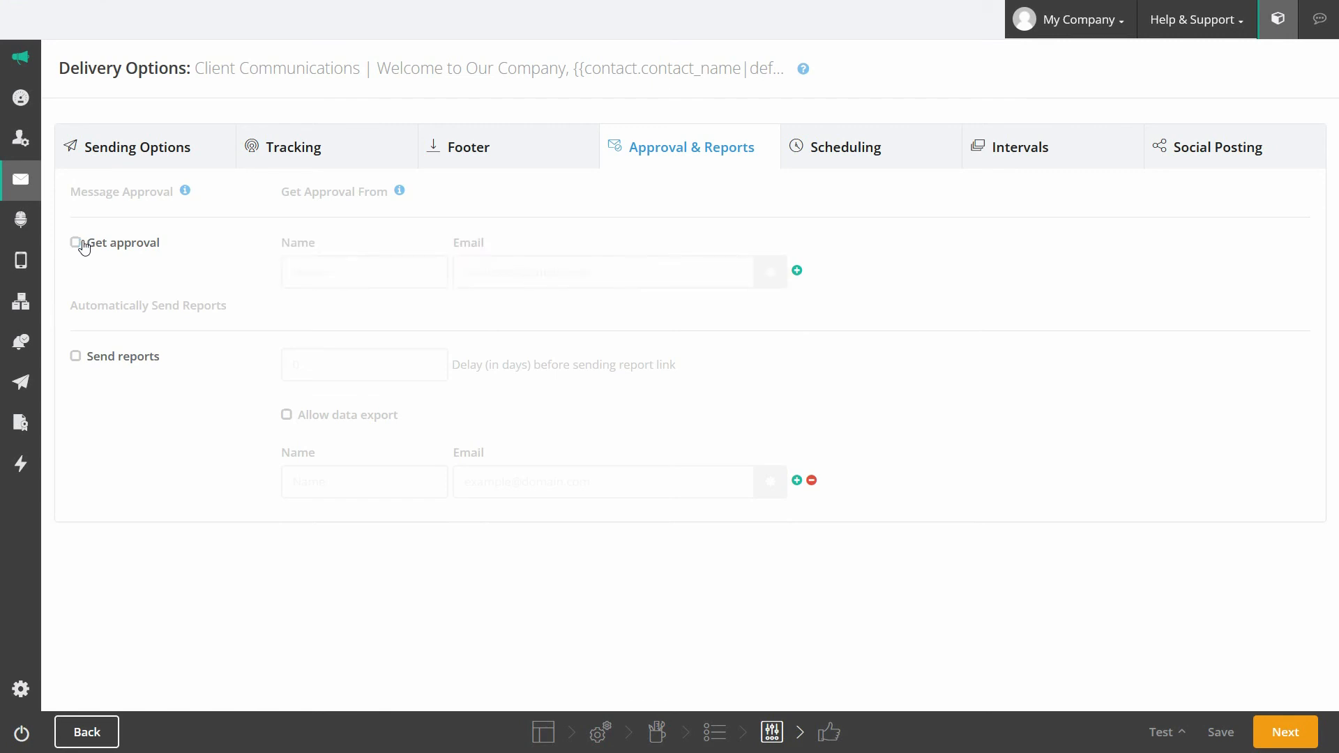
# Step: Turn on automatic reports with a 0-day delay, keeping data export off
pyautogui.click(76, 359)
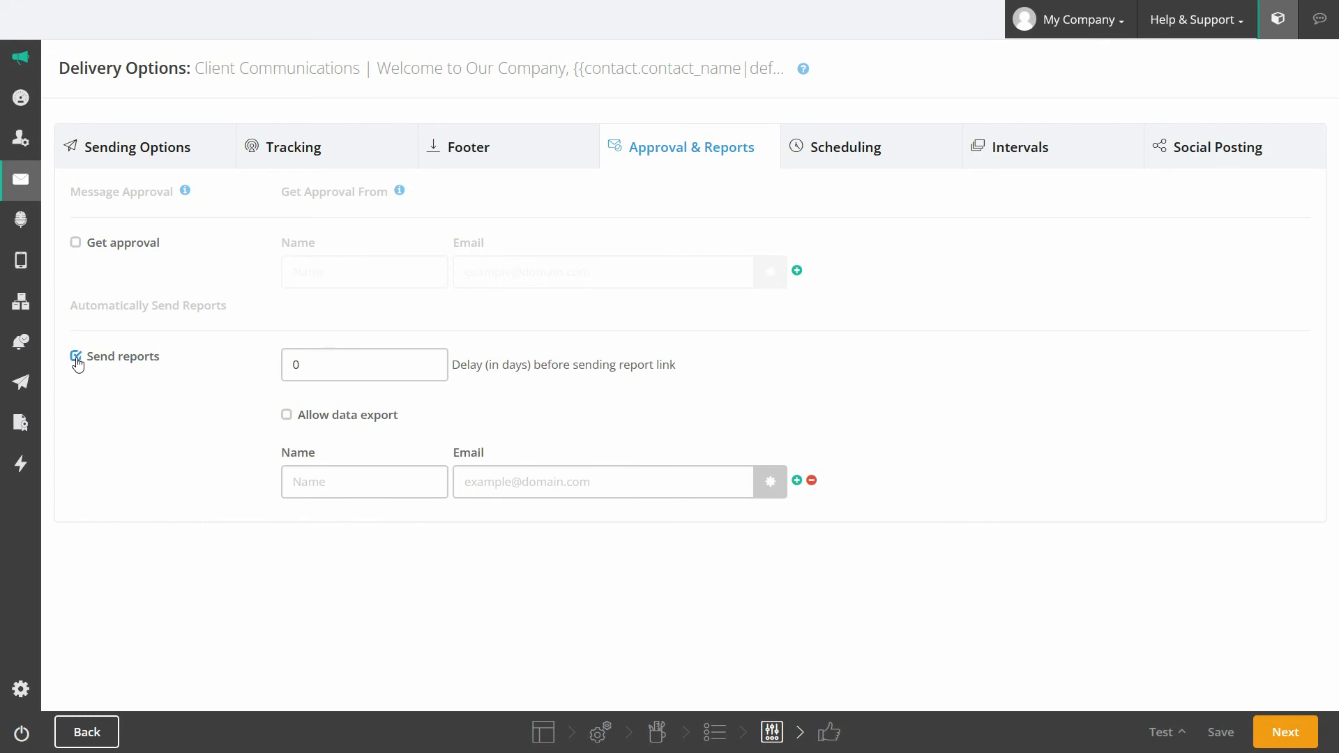
pyautogui.moveTo(314, 362); pyautogui.dragTo(282, 364)
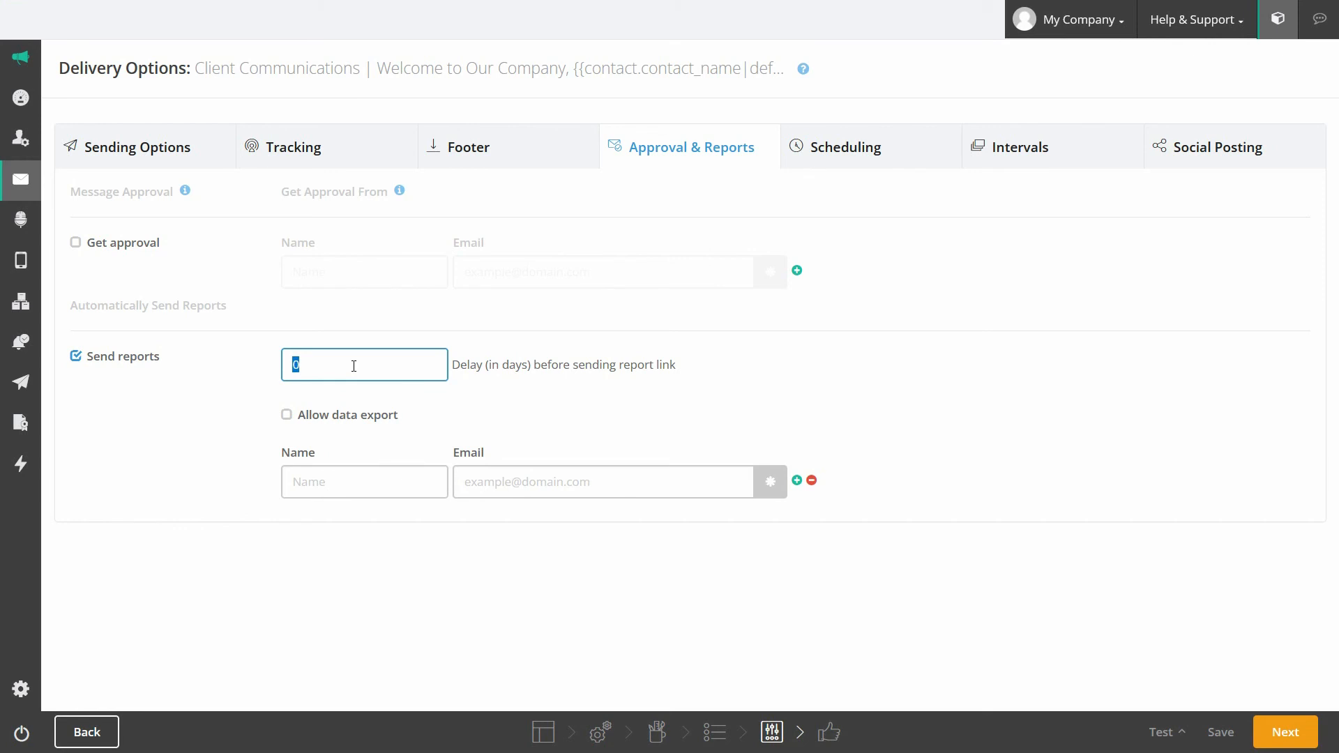
pyautogui.click(287, 417)
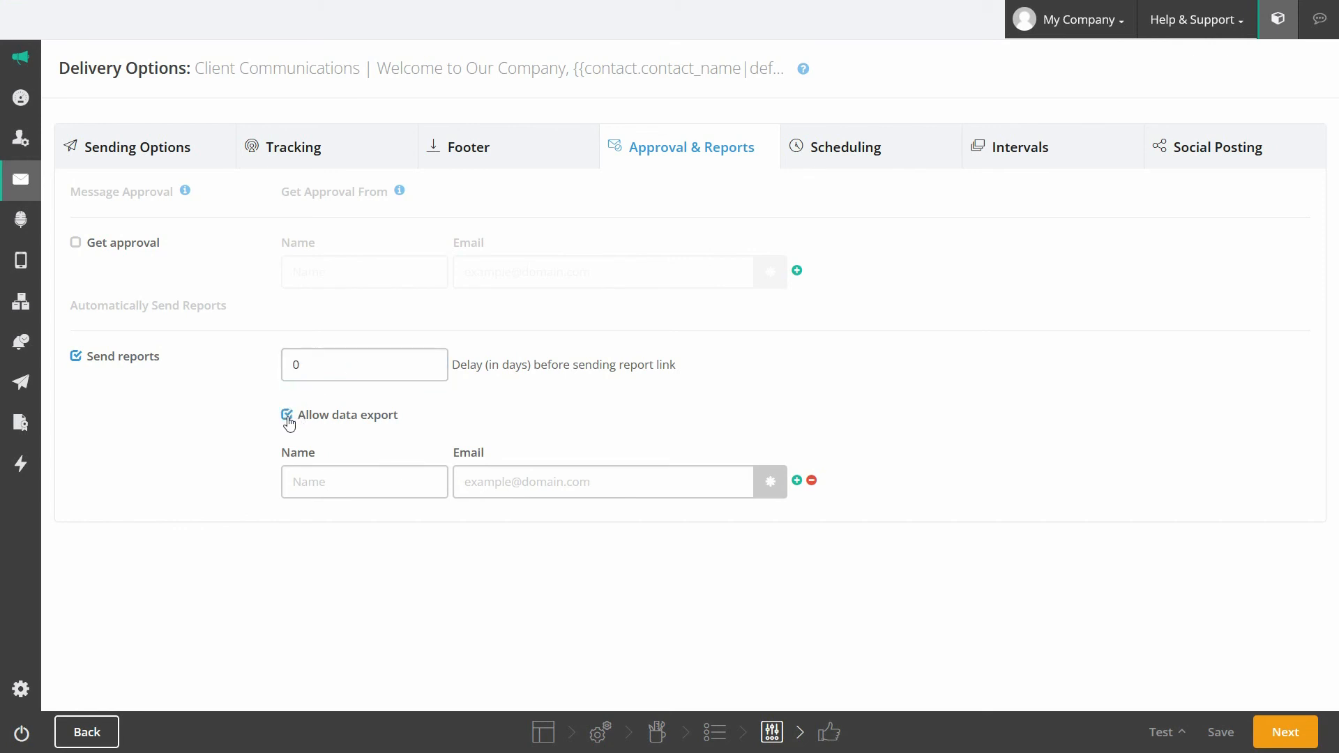
pyautogui.click(288, 419)
pyautogui.click(334, 480)
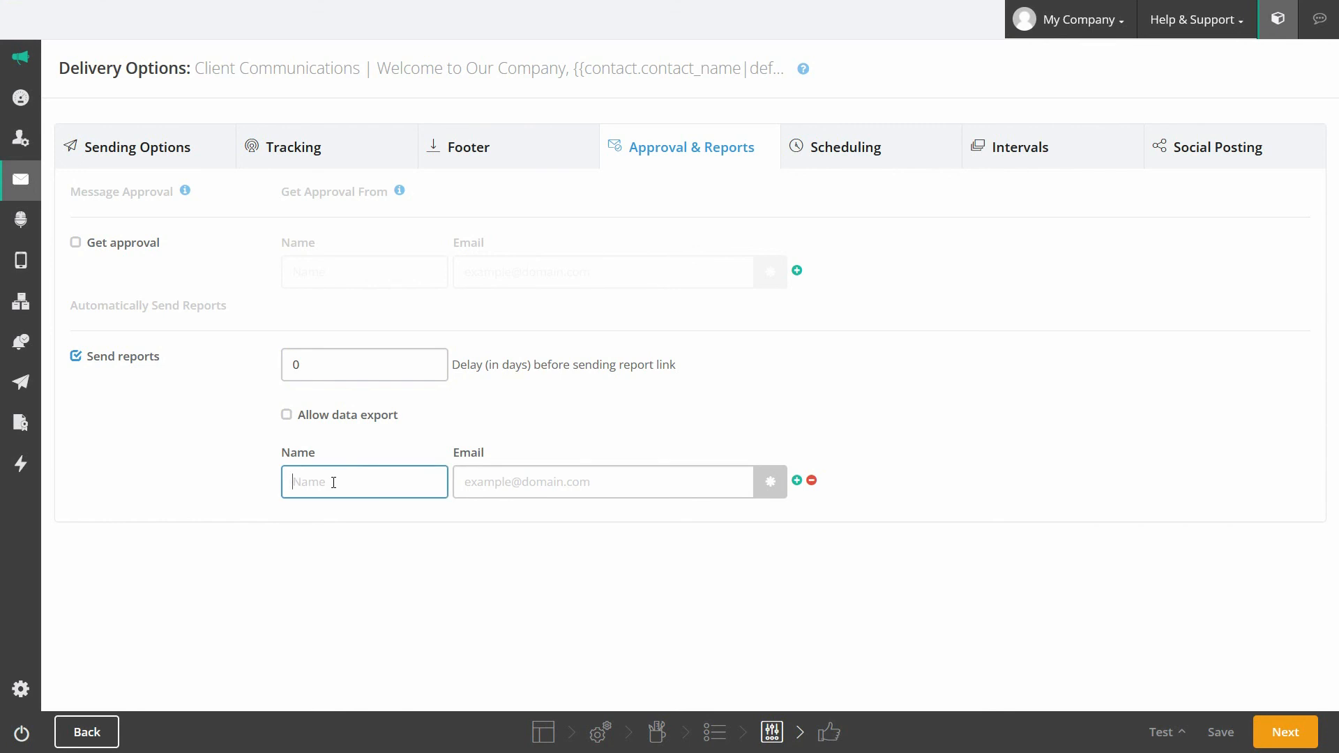
pyautogui.click(843, 152)
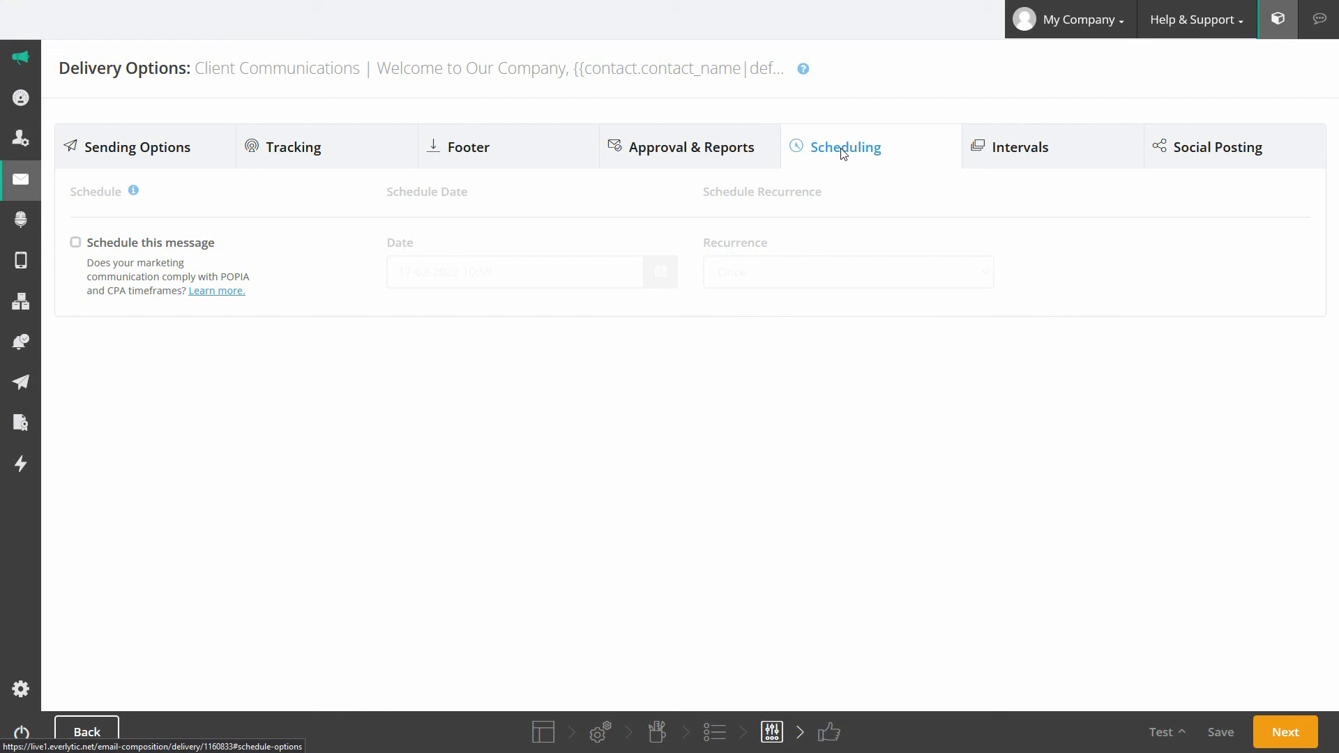
# Step: Schedule the message to send once on 25 February 2022 at 10:00
pyautogui.click(75, 243)
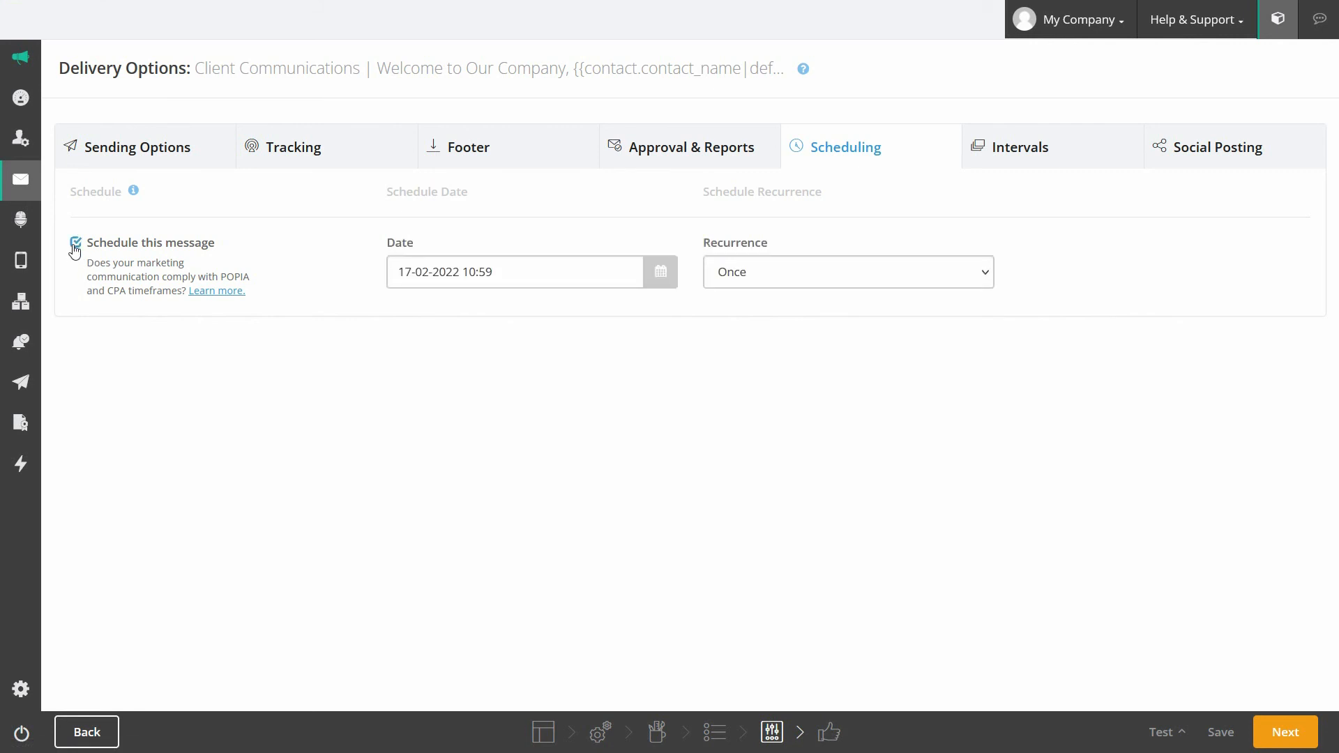
pyautogui.click(556, 271)
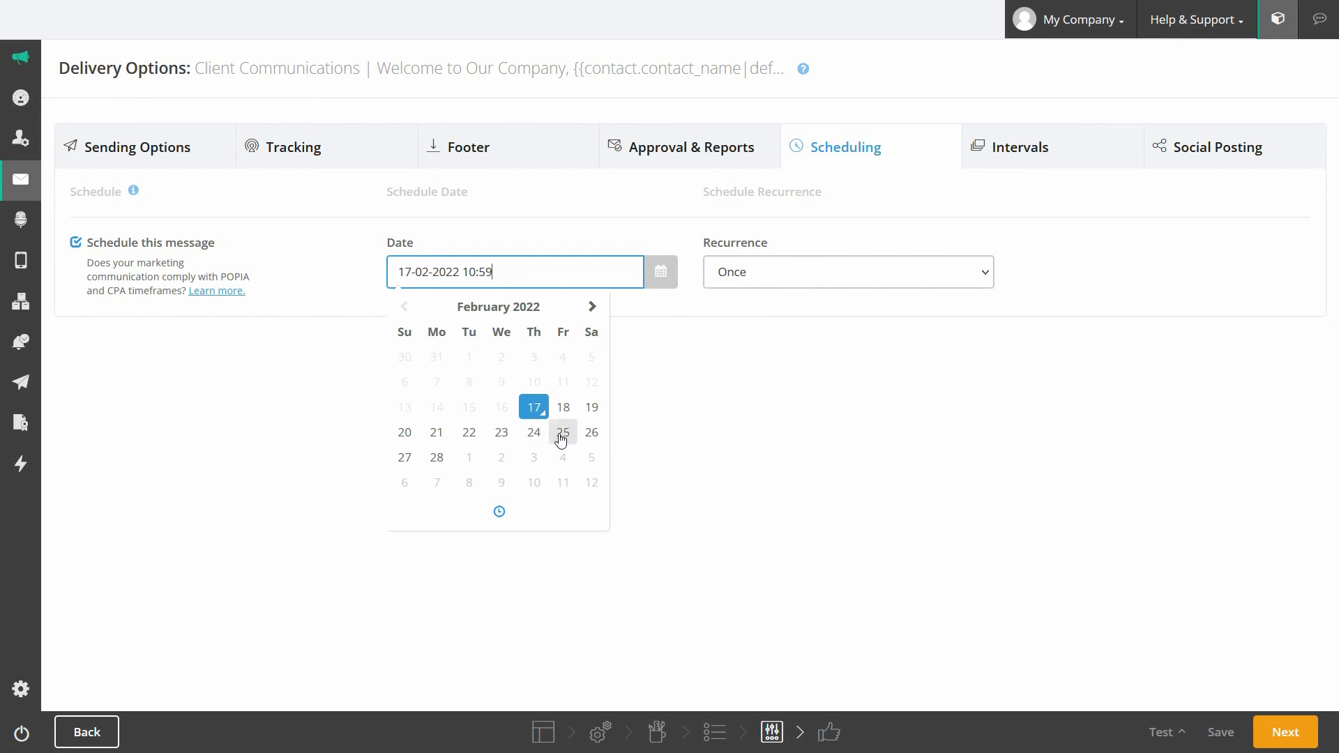
pyautogui.click(564, 433)
pyautogui.click(500, 512)
pyautogui.click(563, 382)
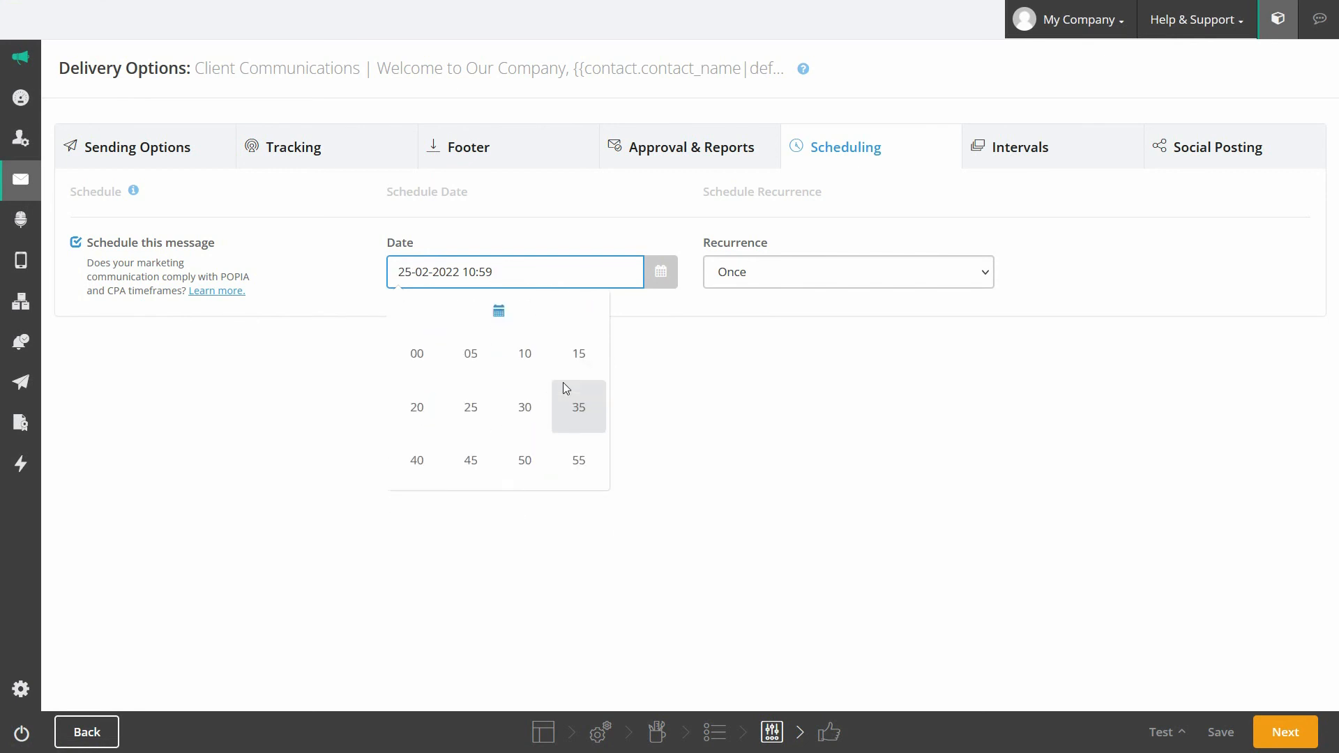
pyautogui.click(429, 362)
pyautogui.click(630, 362)
pyautogui.click(988, 271)
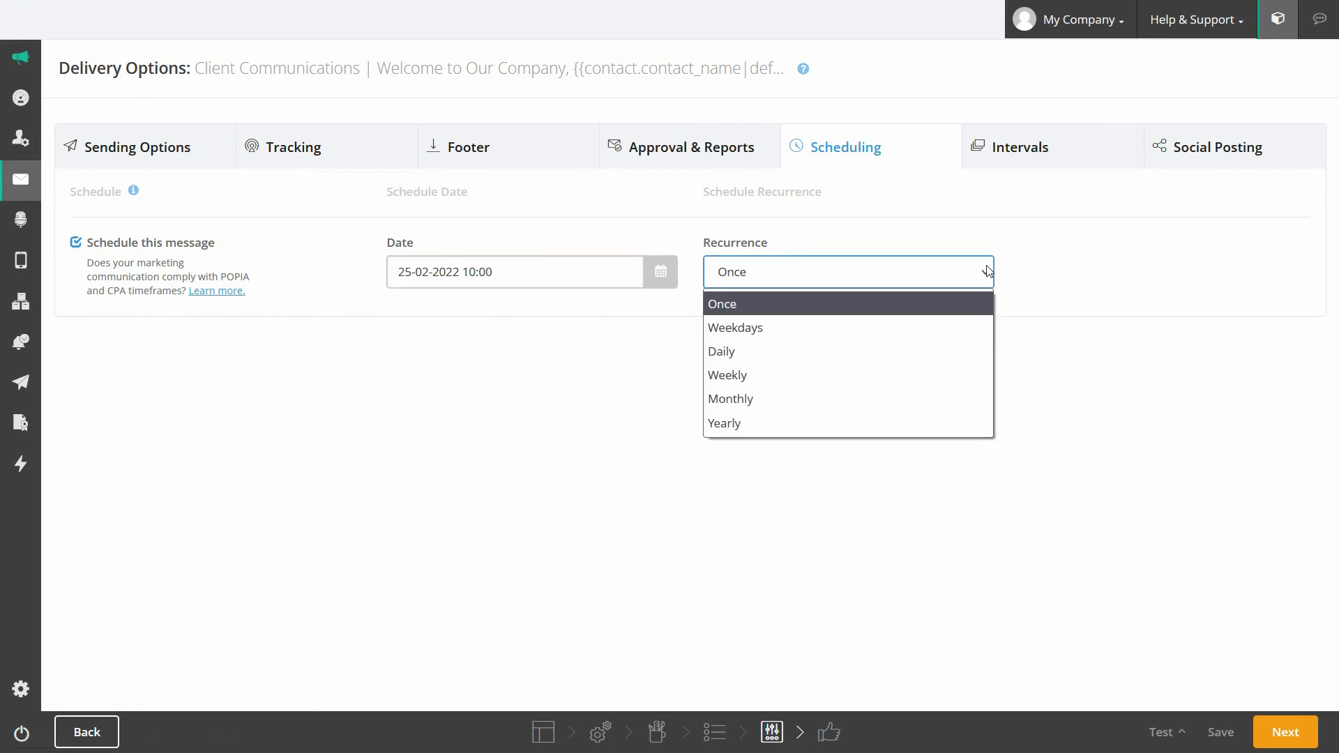
pyautogui.click(988, 271)
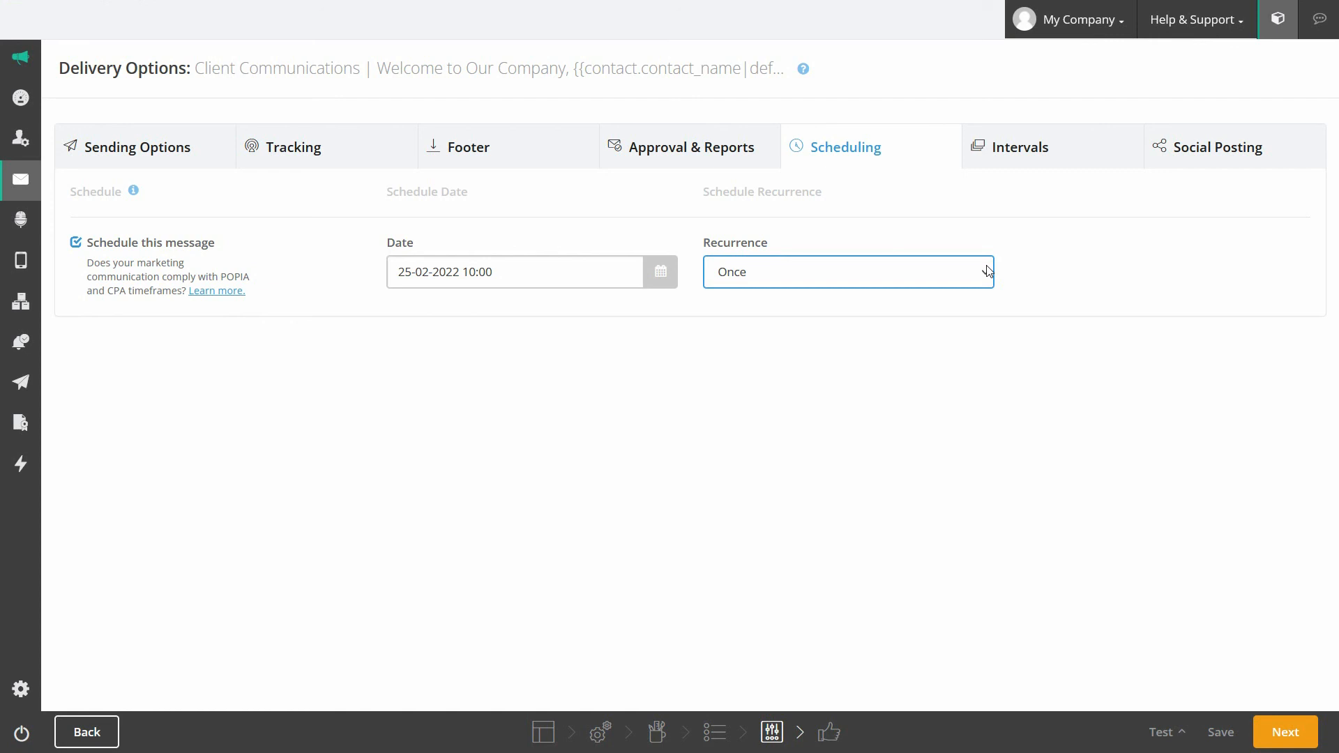
pyautogui.click(1029, 148)
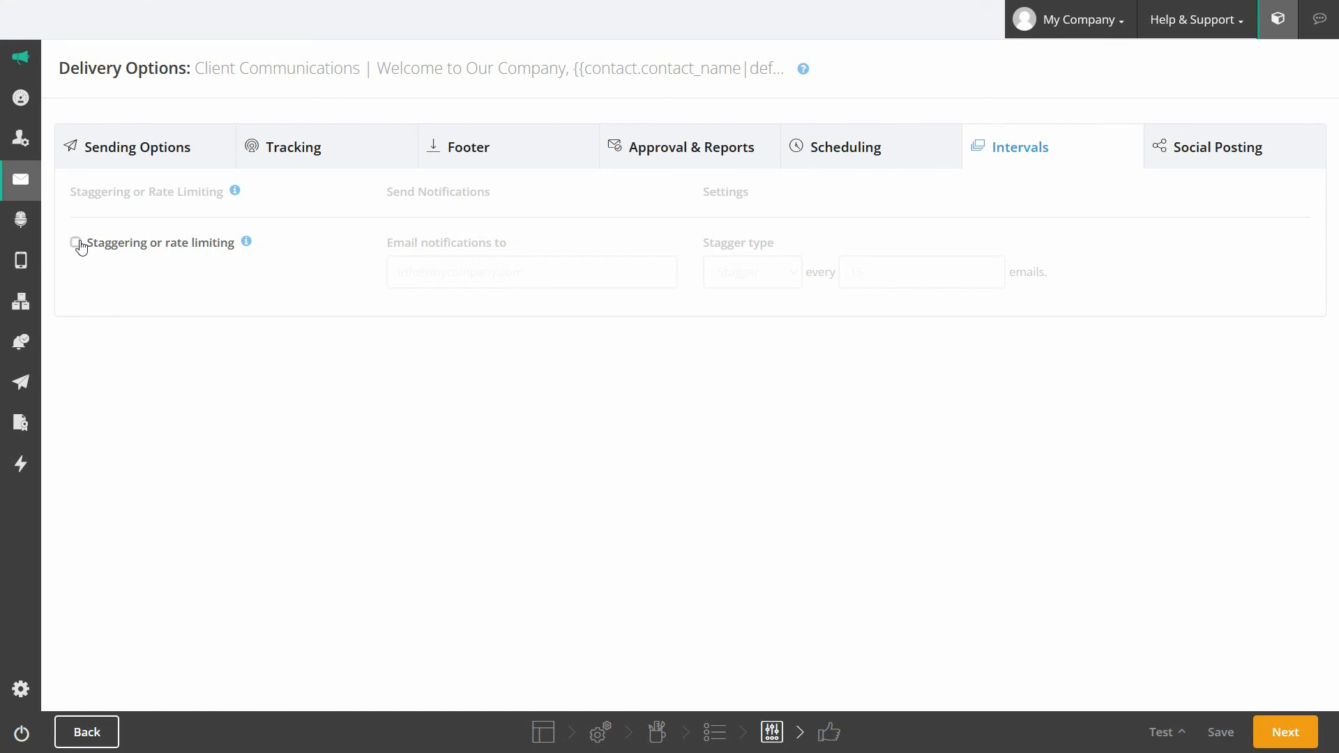
# Step: Rate-limit sending to 15 emails every 1 Hours, with notifications to the company address
pyautogui.click(75, 242)
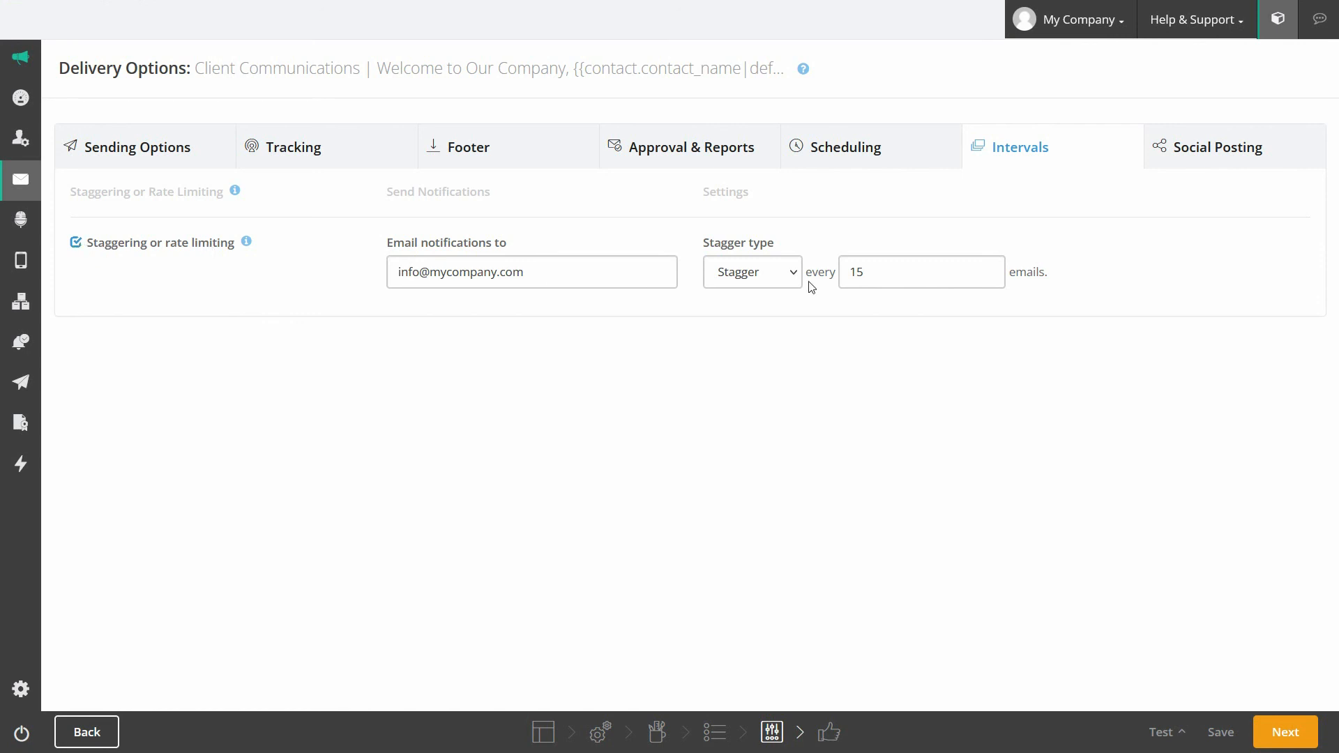
pyautogui.click(604, 275)
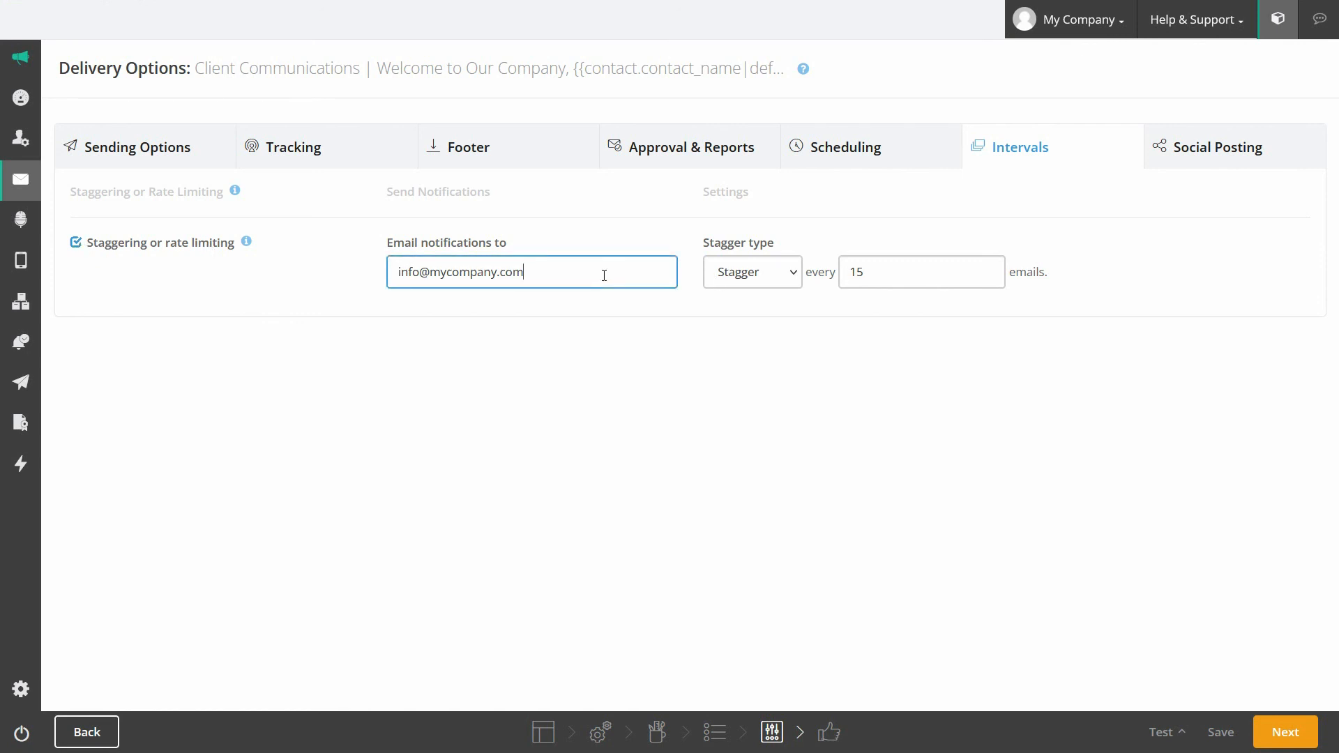
pyautogui.click(800, 279)
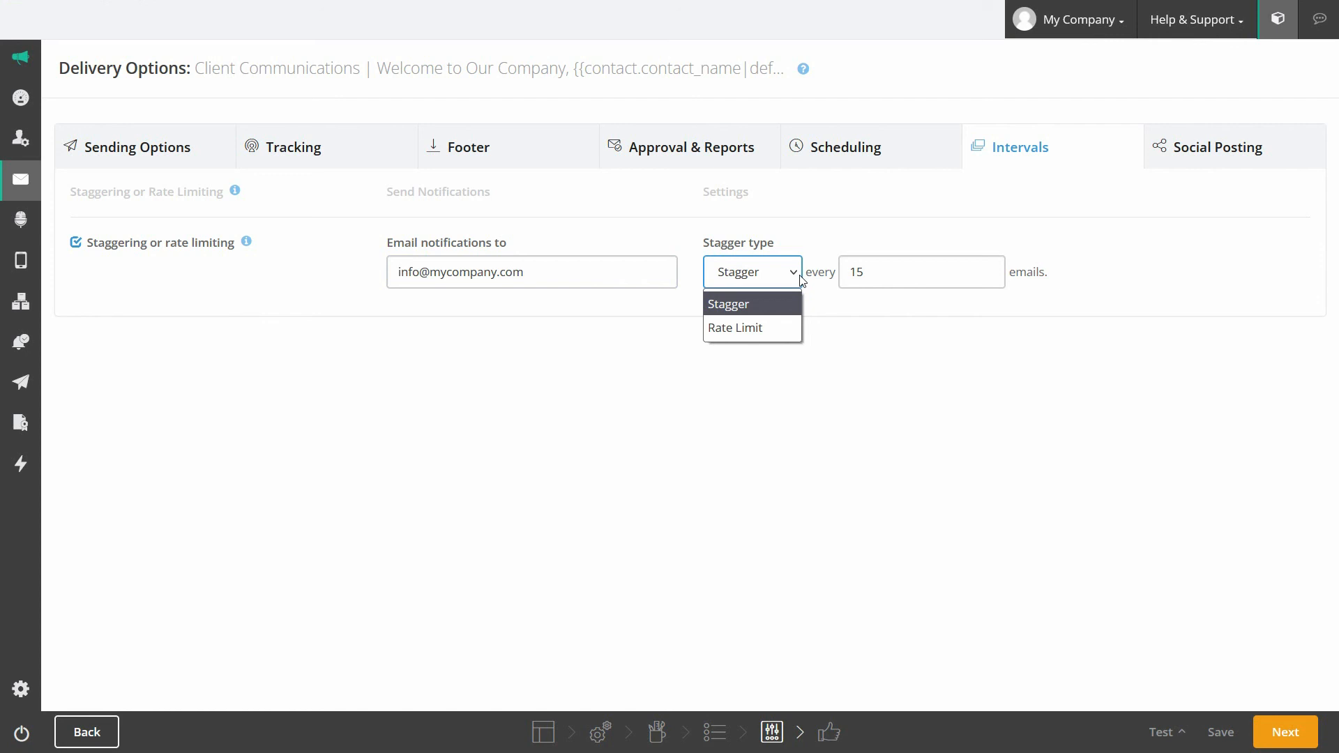
pyautogui.click(769, 329)
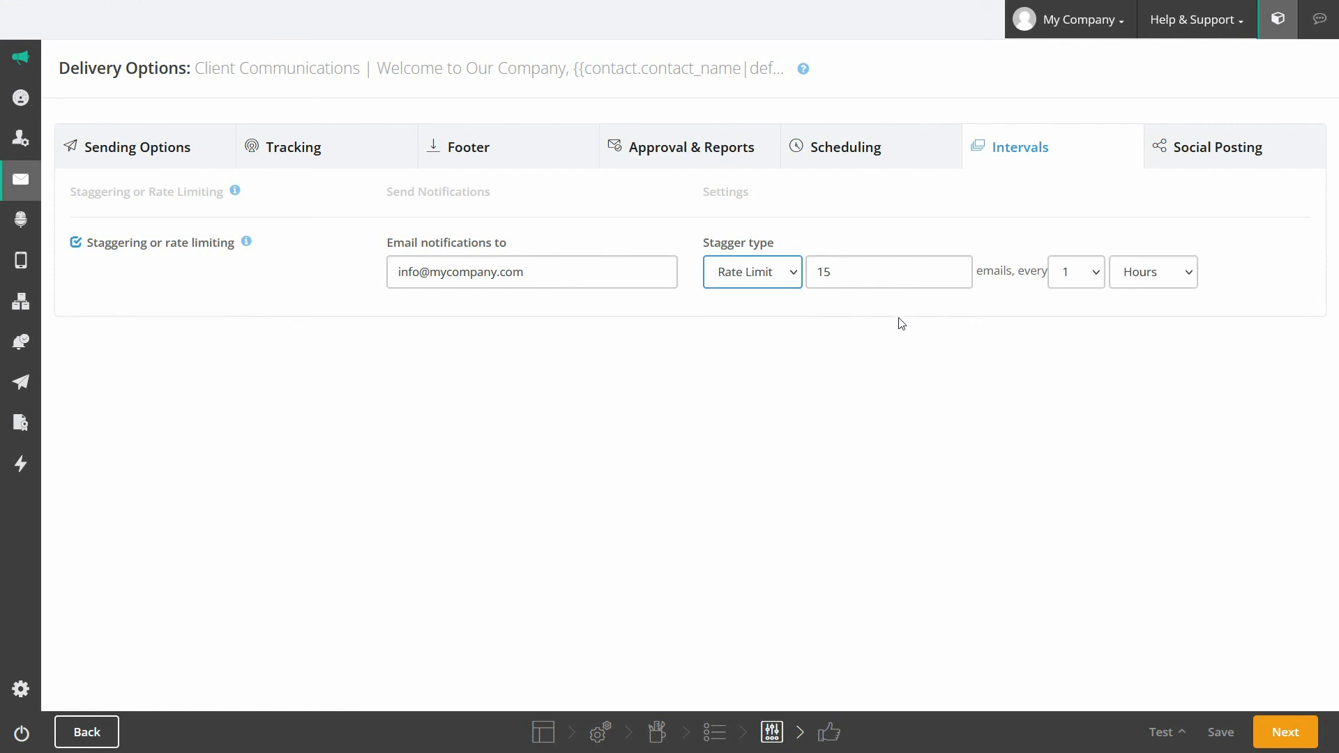
pyautogui.click(1097, 276)
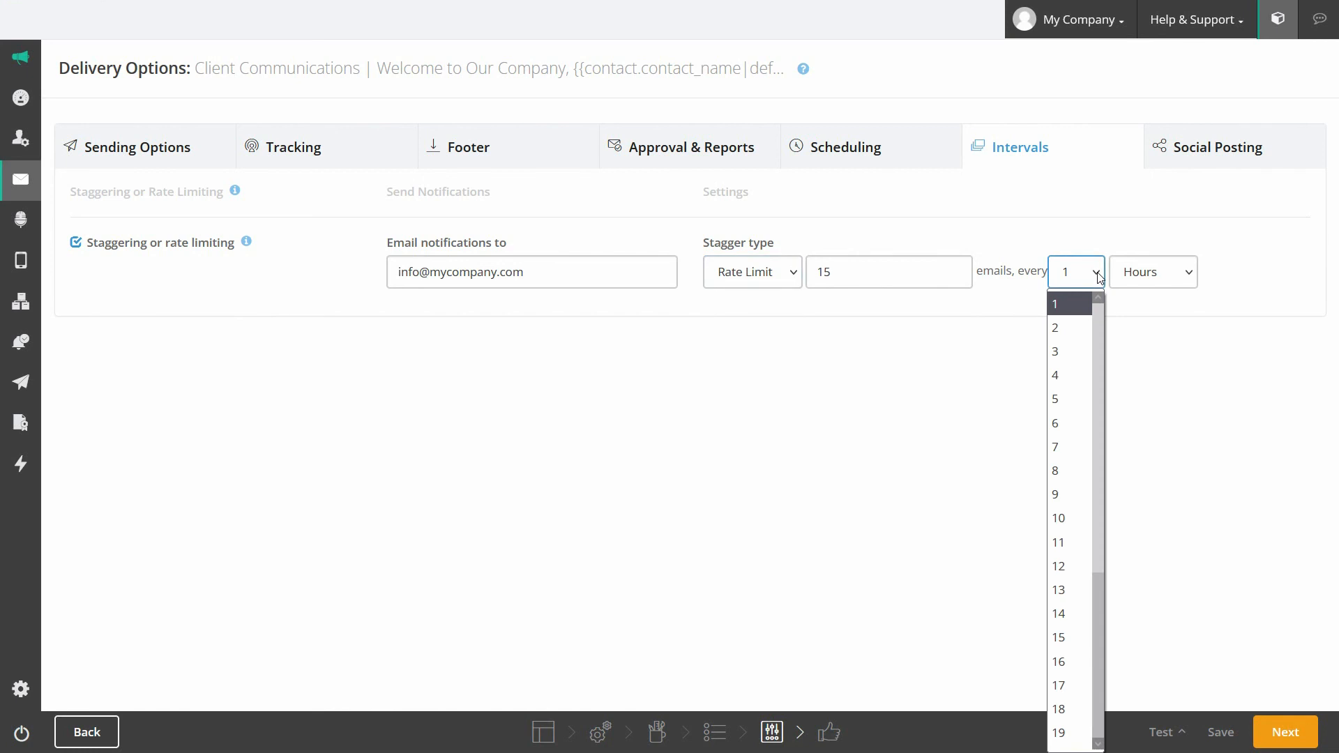
pyautogui.click(1099, 277)
pyautogui.click(1187, 274)
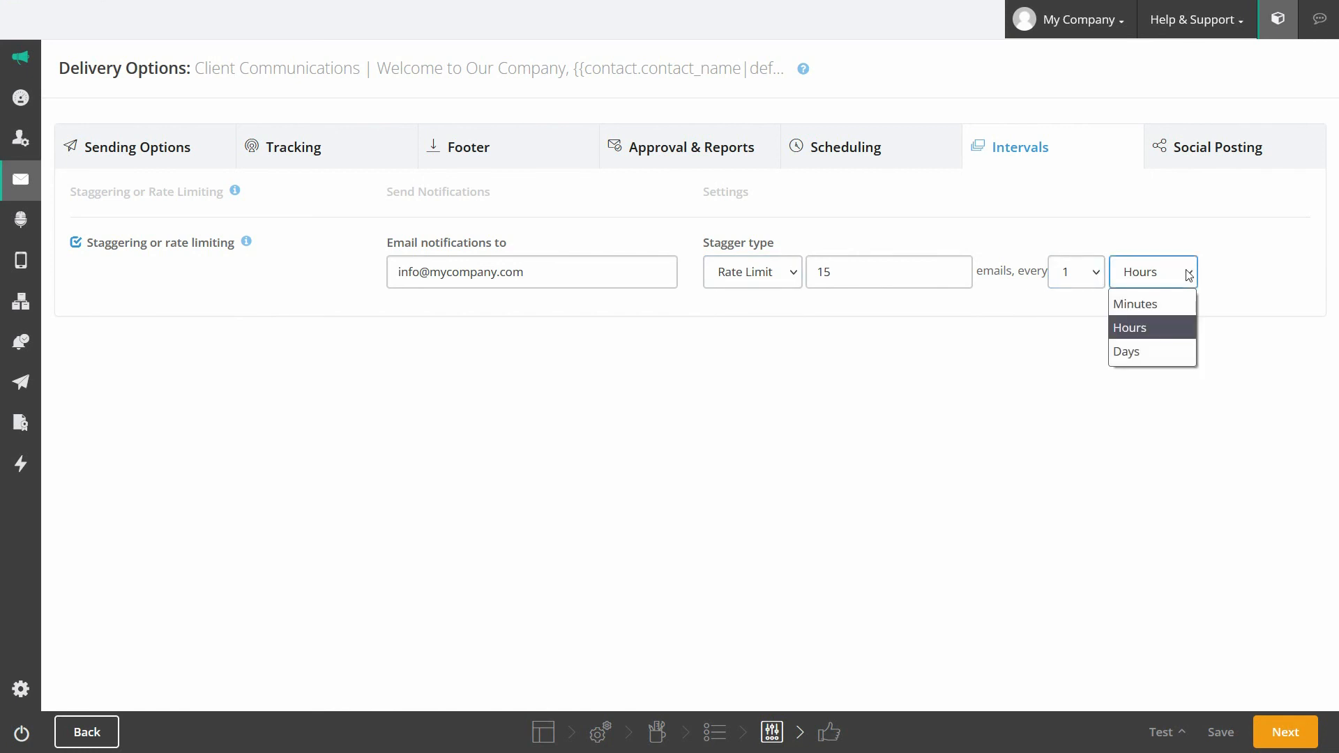
pyautogui.click(1189, 274)
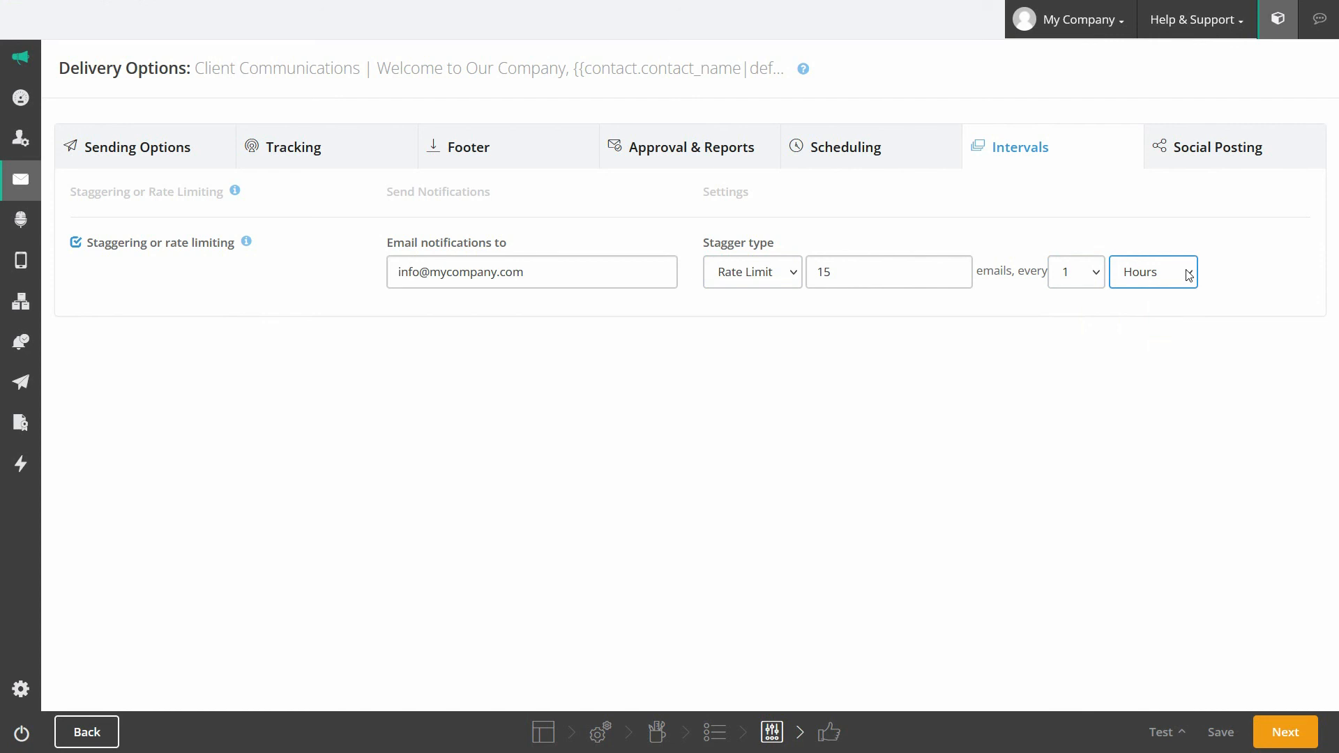
pyautogui.click(1181, 157)
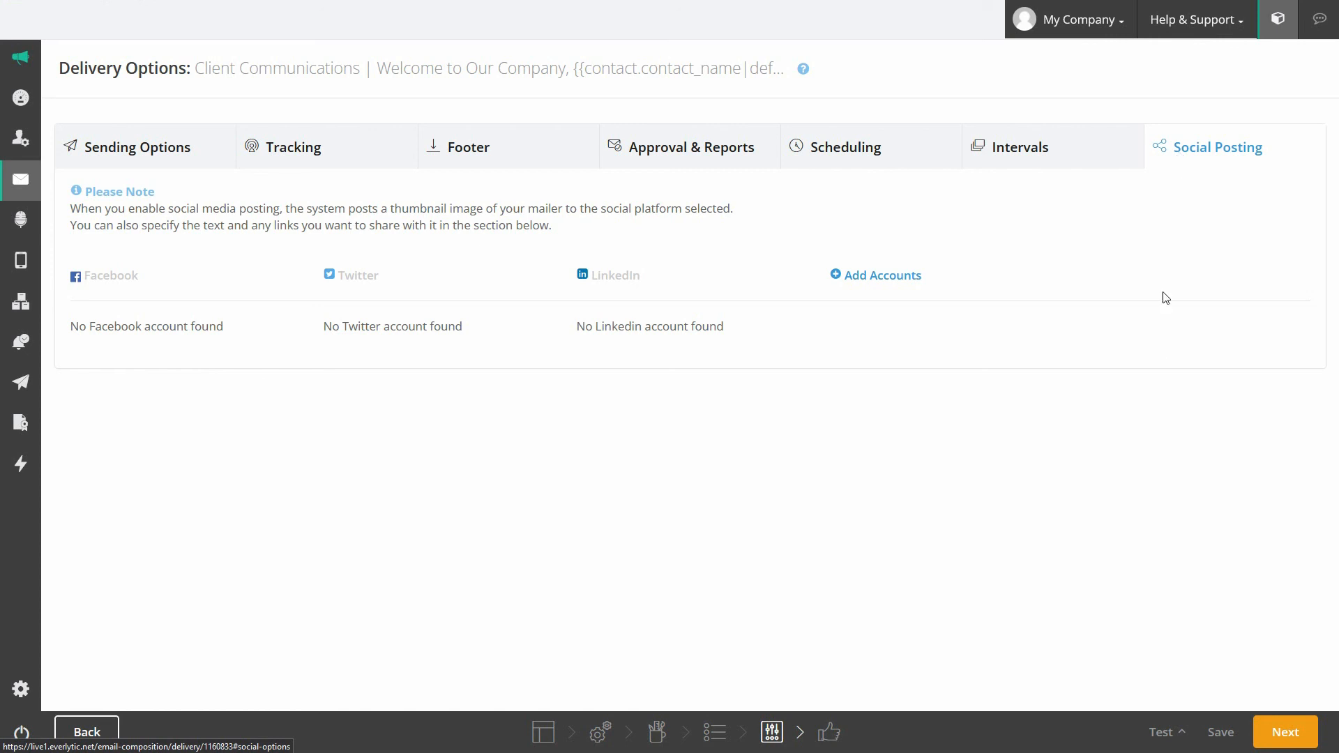
# Step: Continue to the summary page showing the welcome email, 1 list and 30 contacts
pyautogui.click(1284, 740)
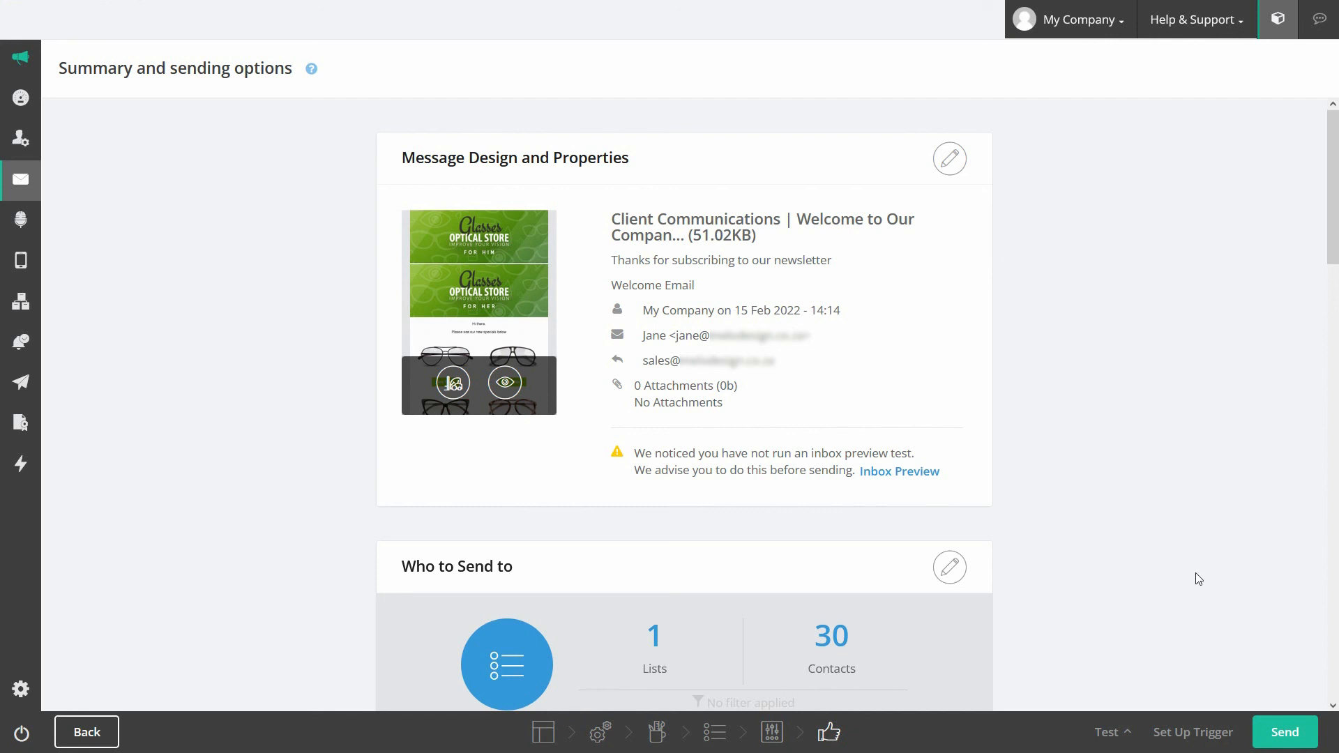
pyautogui.click(1119, 732)
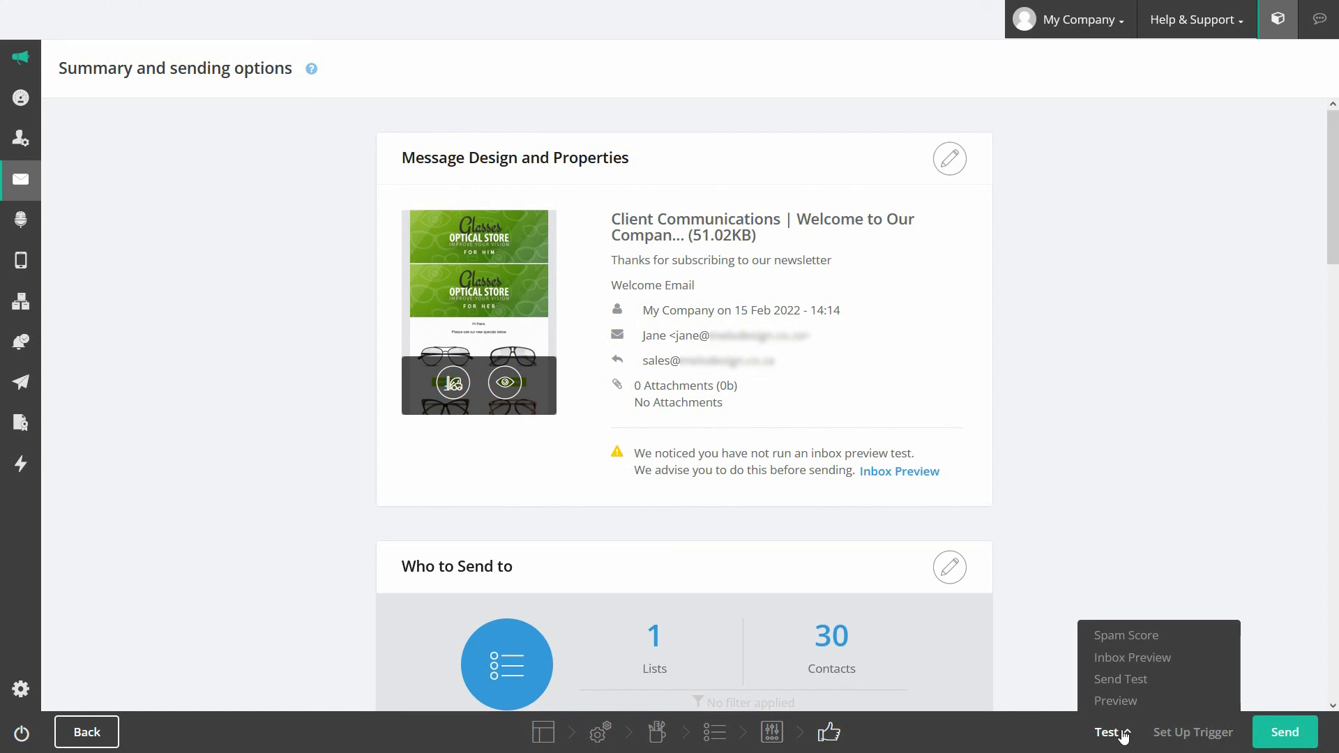
pyautogui.click(1122, 735)
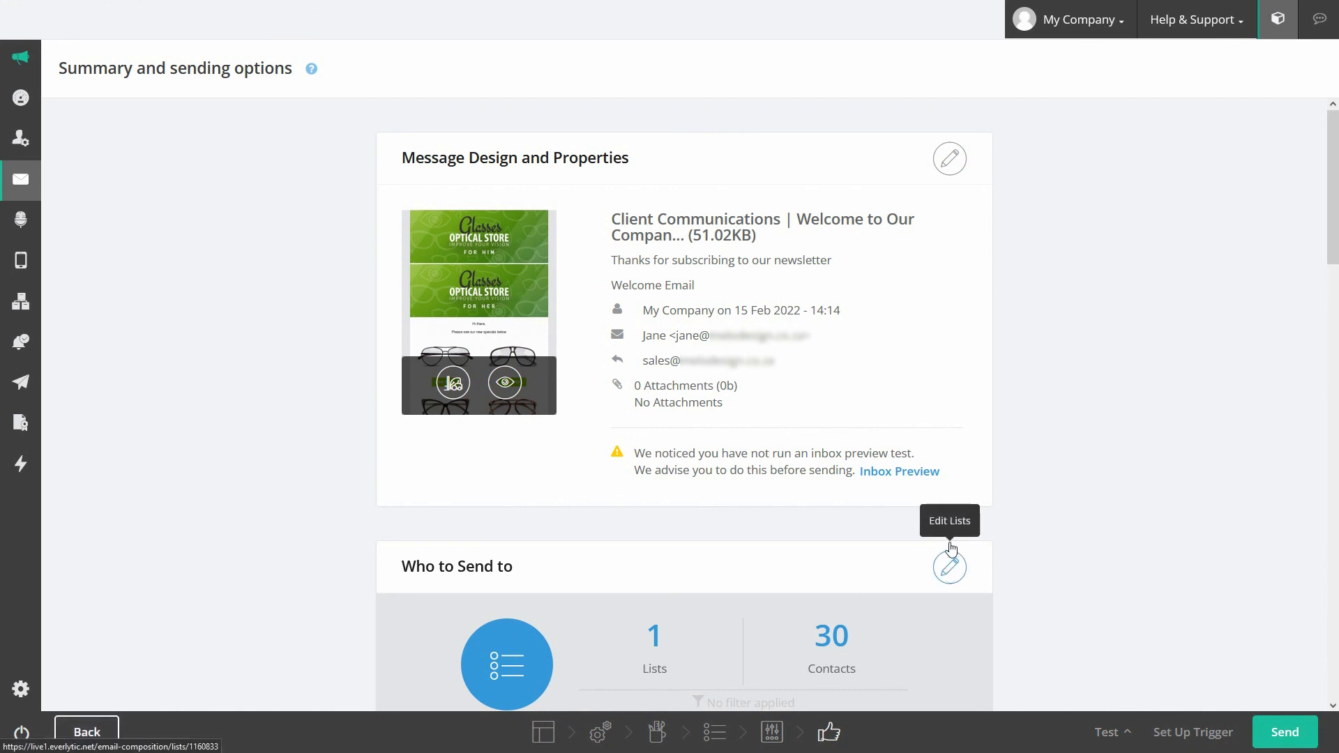
pyautogui.scroll(-10, 1049, 305)
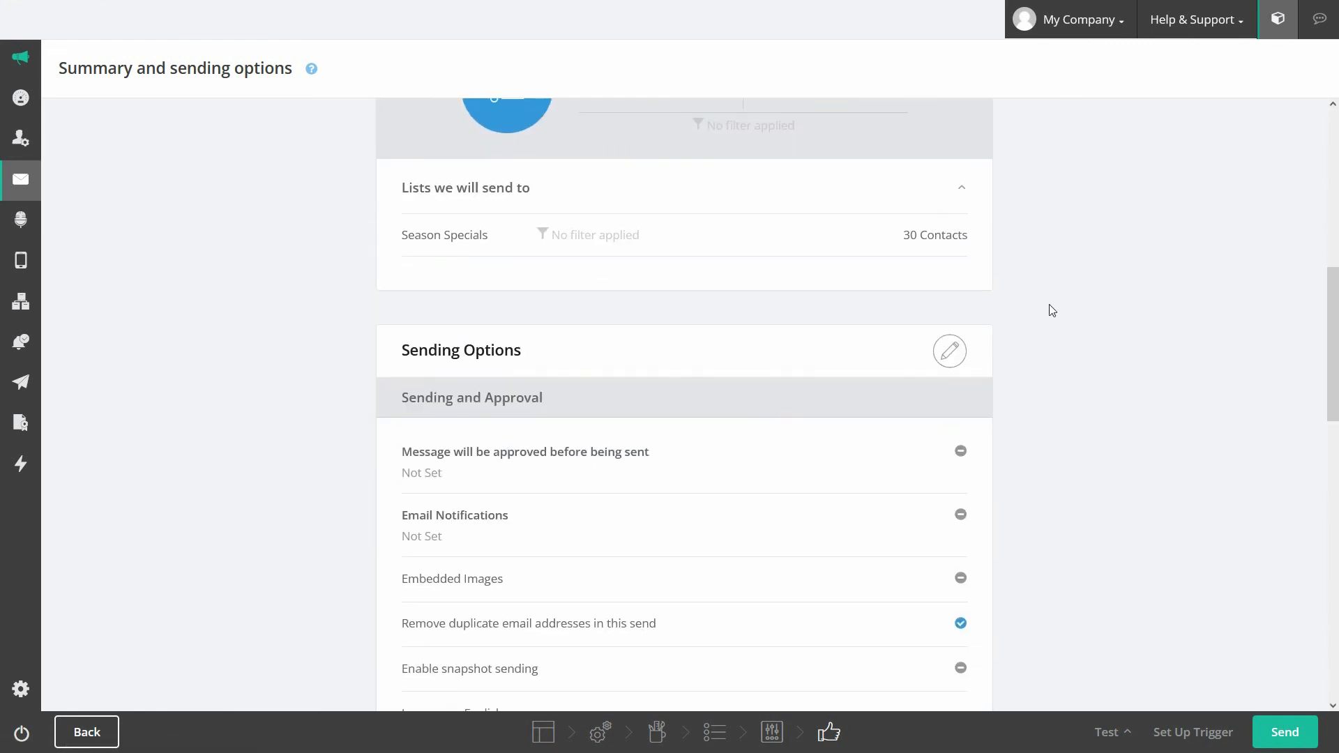
pyautogui.scroll(-13, 1052, 309)
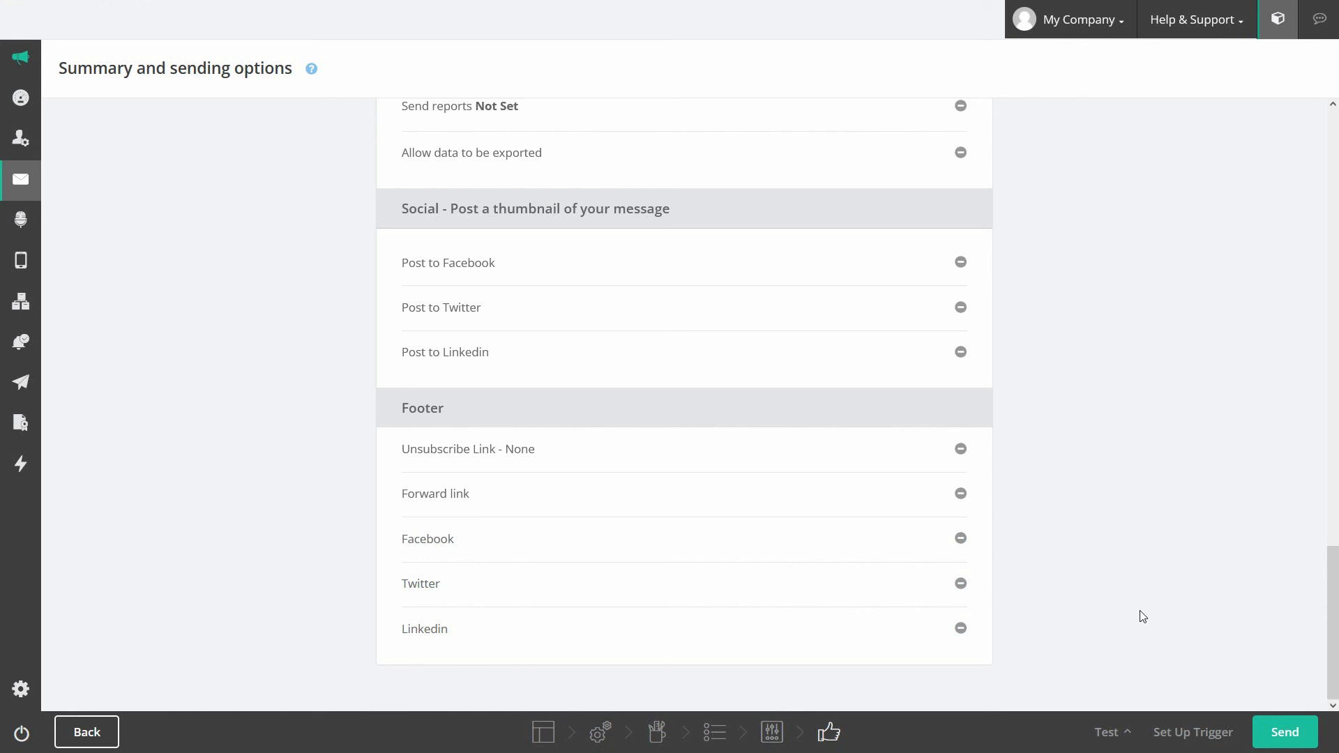
# Step: Send the welcome email to the 30 subscribers on its one list
pyautogui.click(1286, 733)
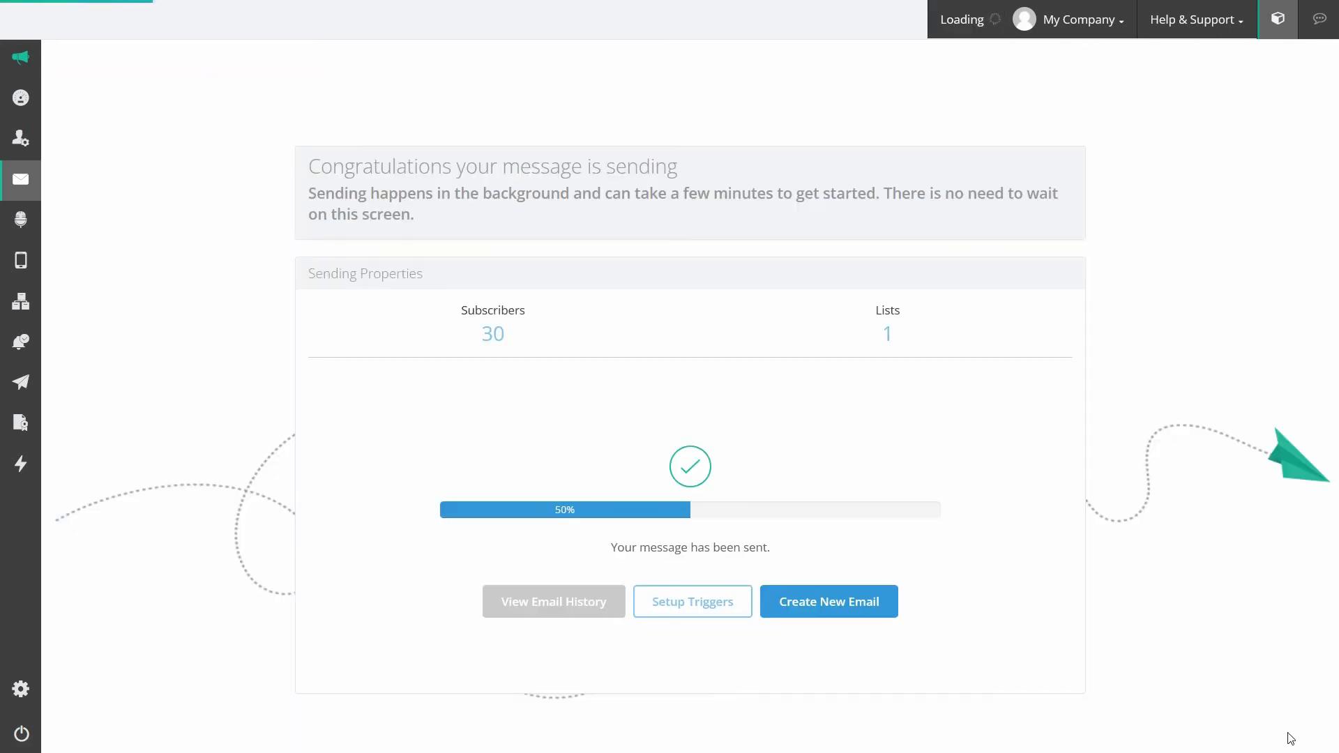